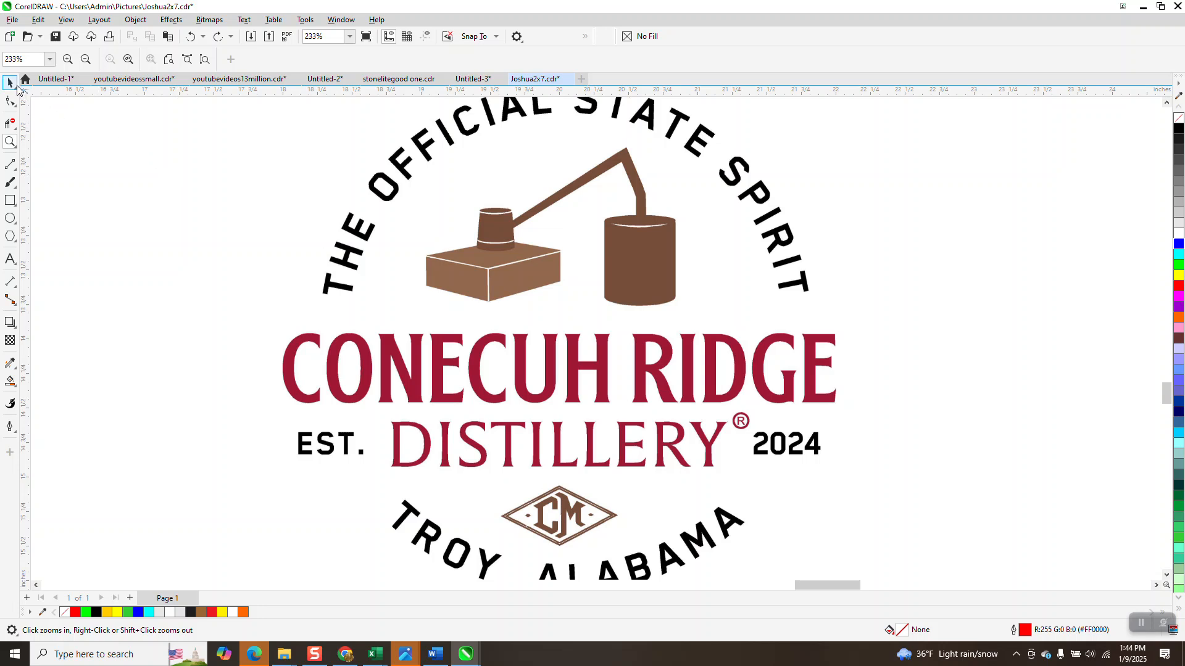
- Set the nudge distance to 5 inches with no object selected
click(627, 277)
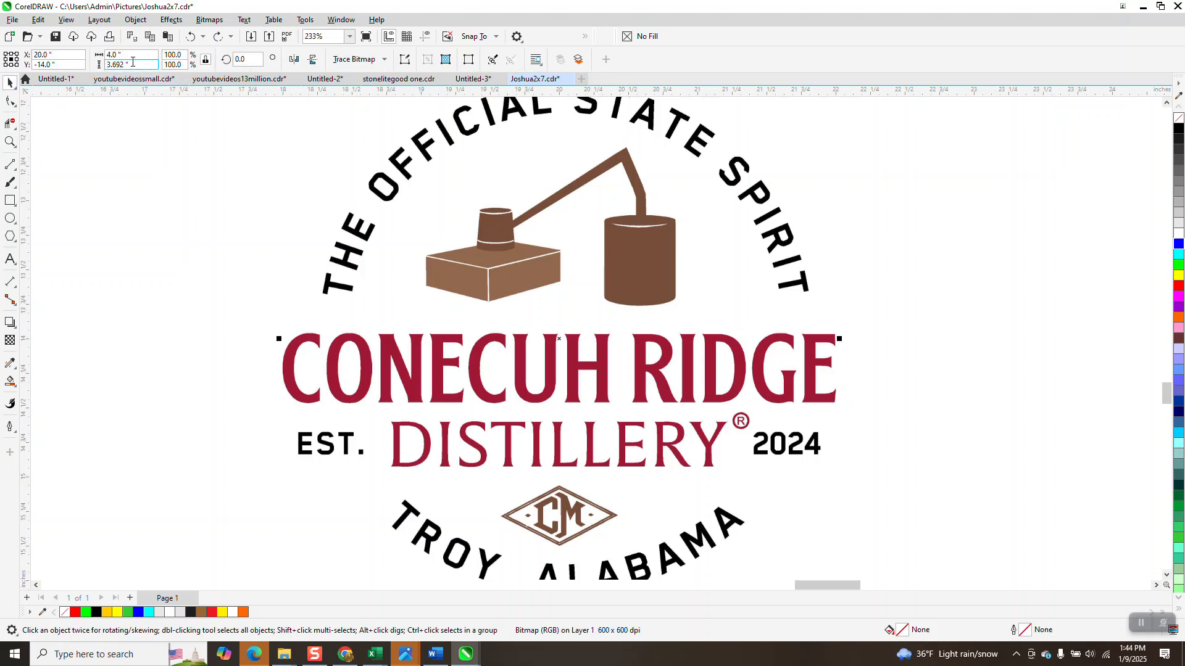
click(221, 107)
double_click(427, 60)
text(5)
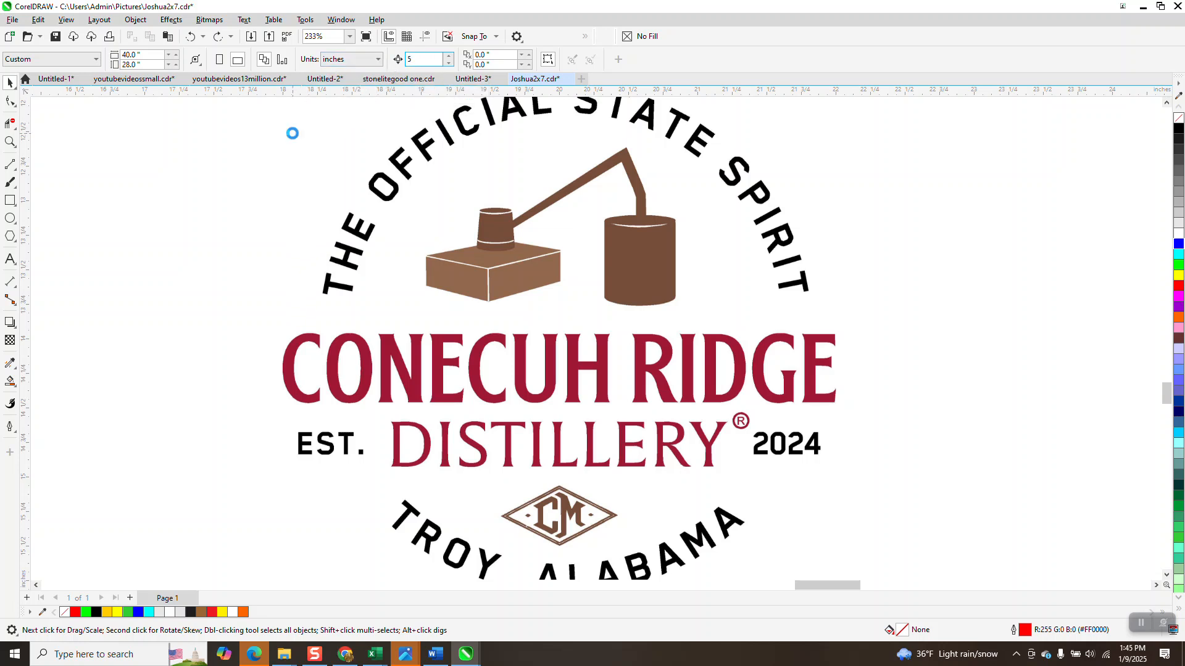
- Convert the distillery logo image to a Black and White (1-bit) bitmap at 300 dpi with anti-aliasing
click(417, 149)
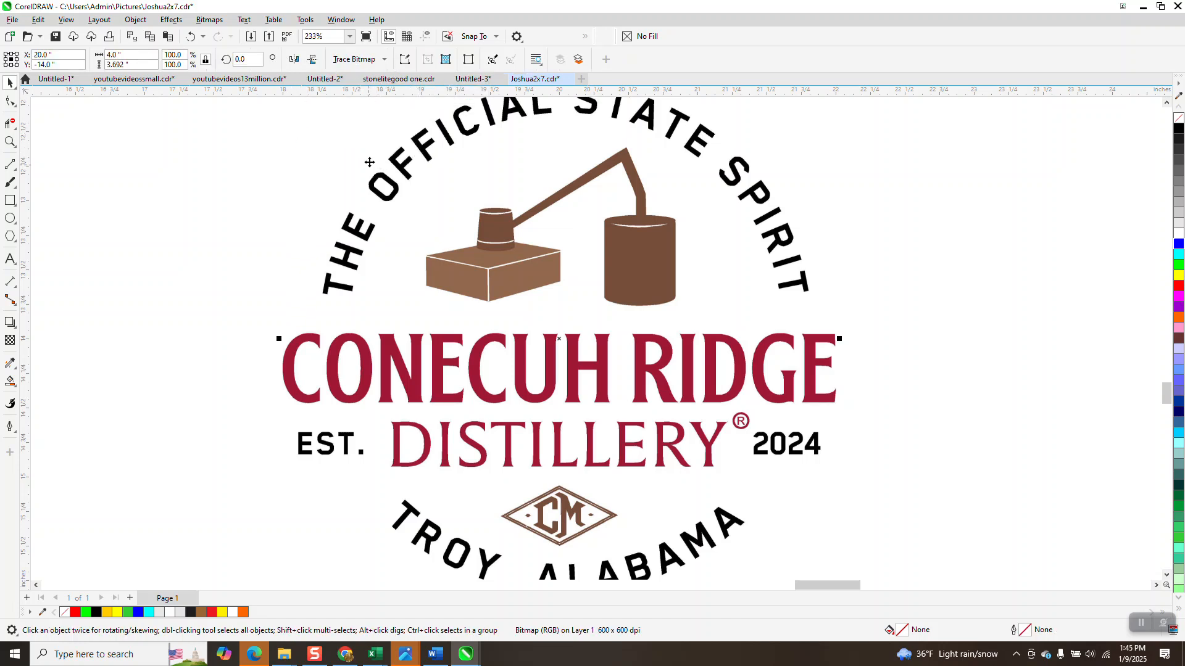
click(213, 22)
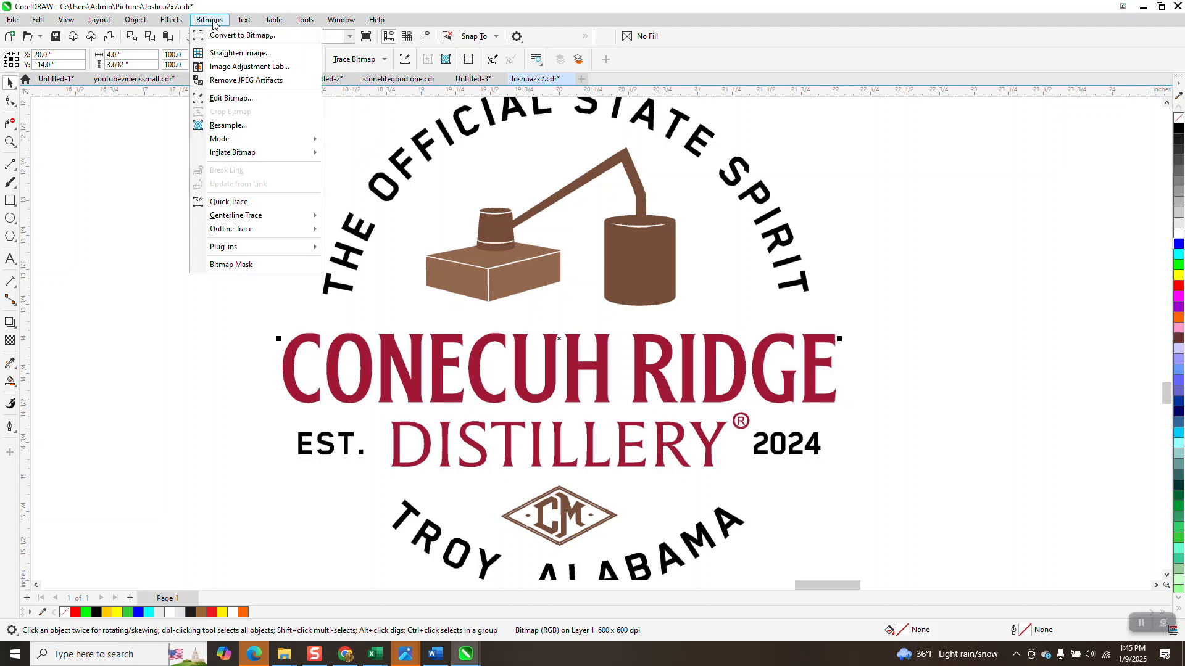
click(220, 36)
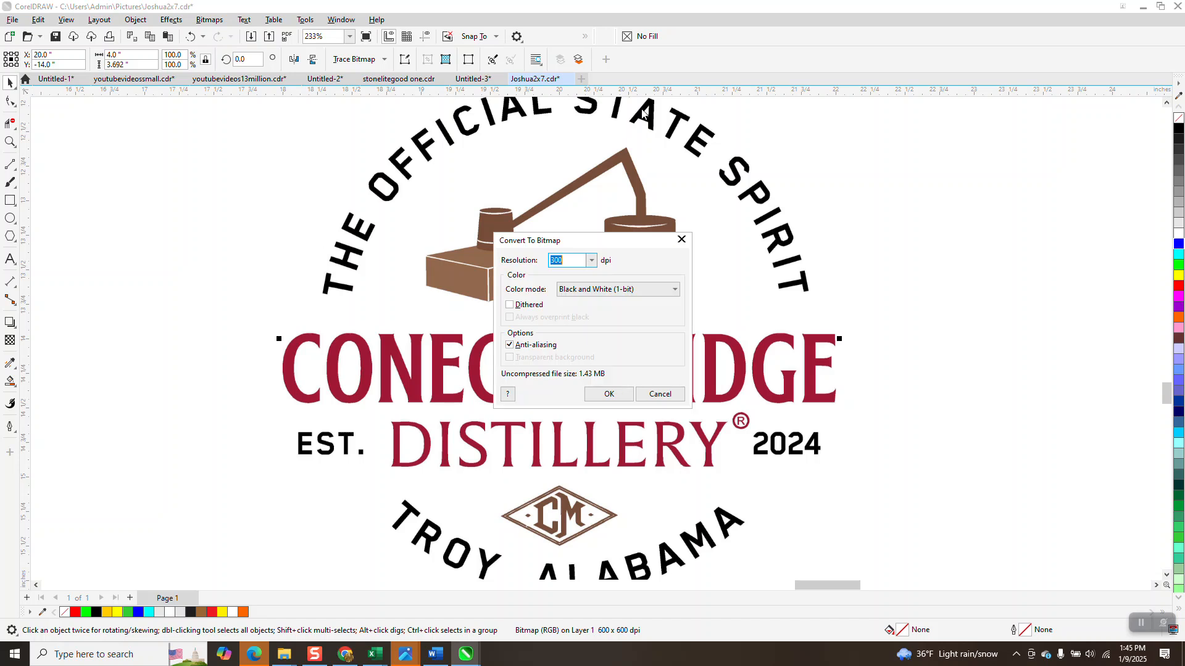
click(608, 394)
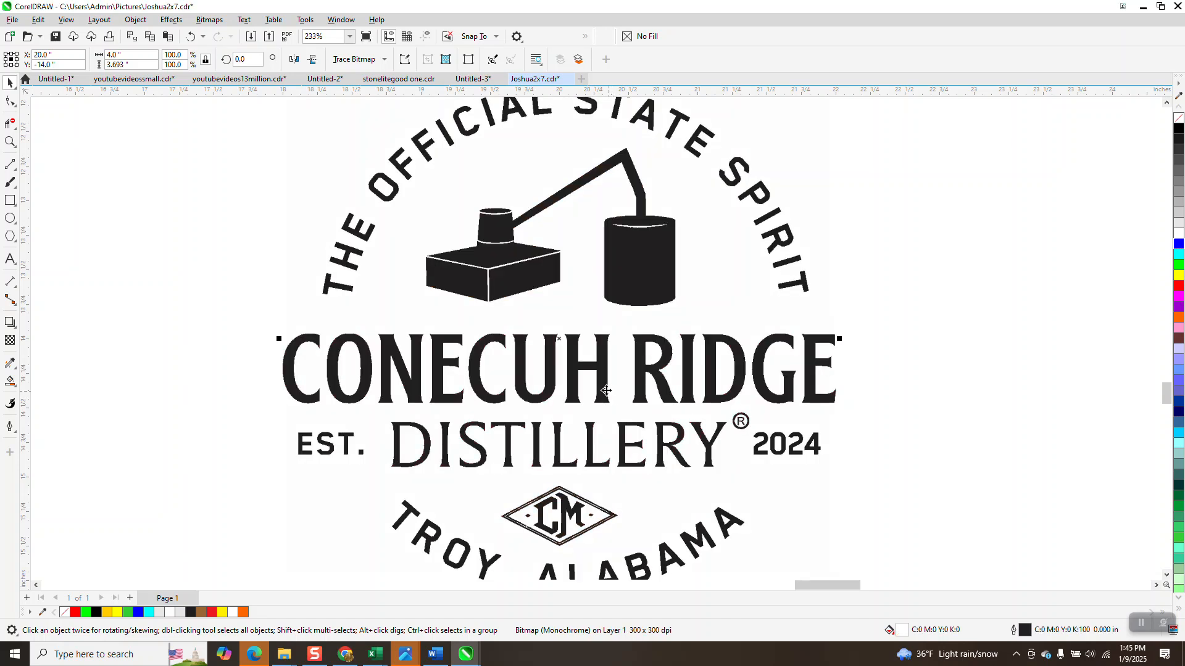
- Start an outline trace of the logo bitmap as Clipart with the detail set to 100
scroll(308, 290, down, 2)
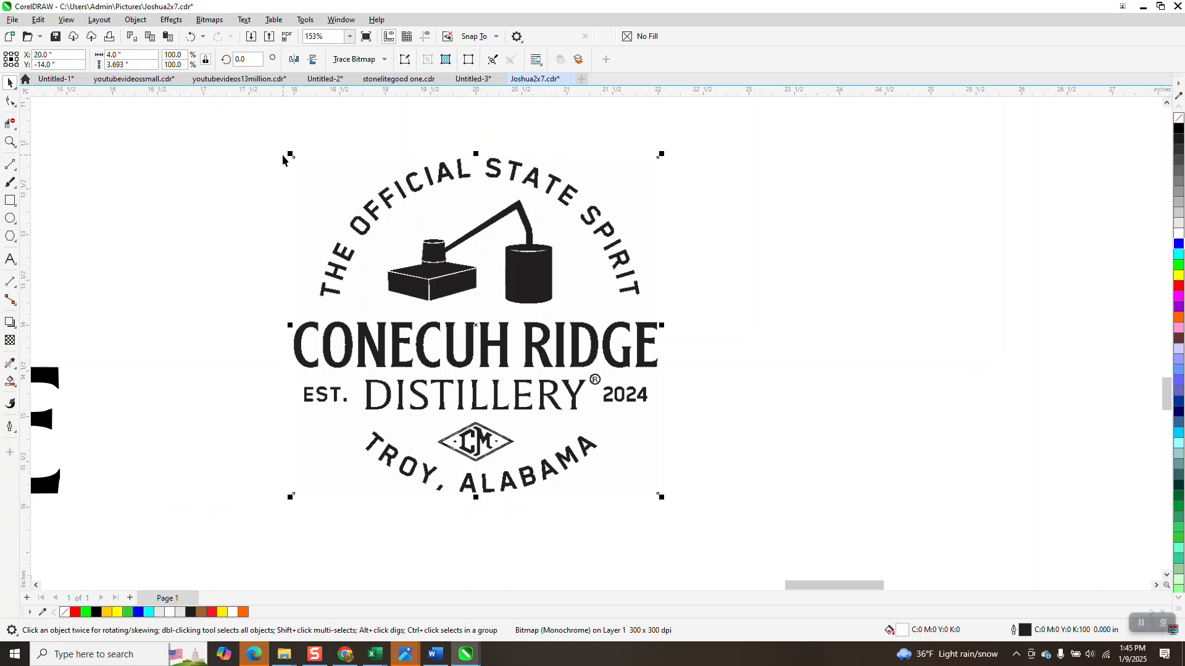
click(355, 59)
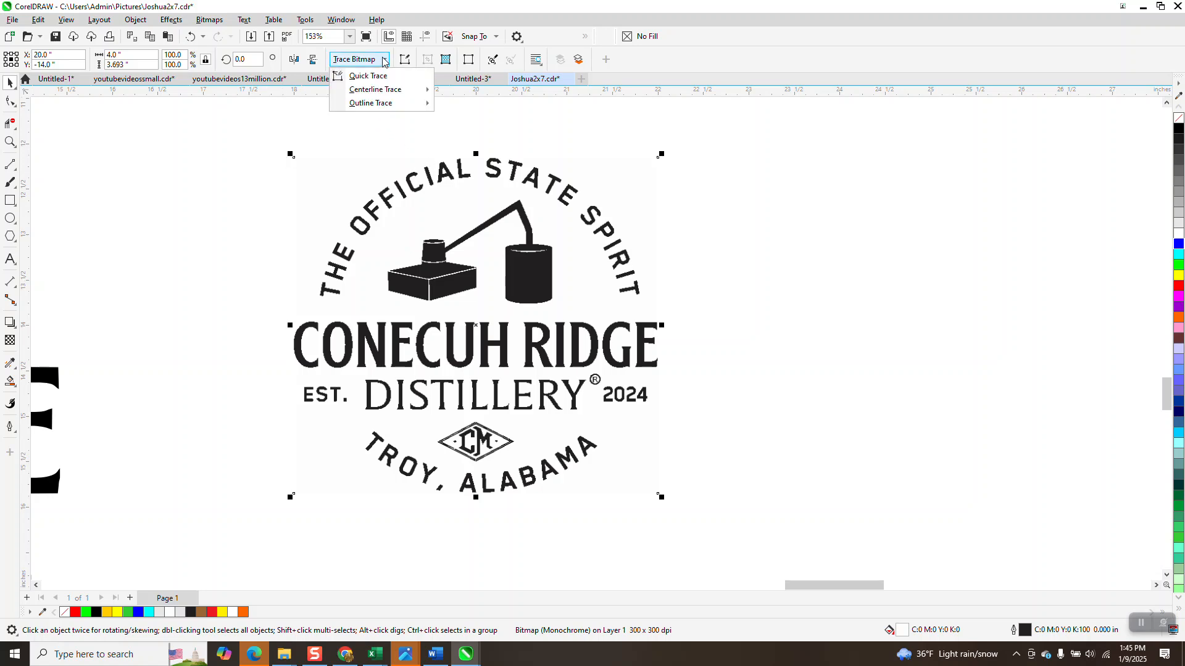
mouse_move(379, 103)
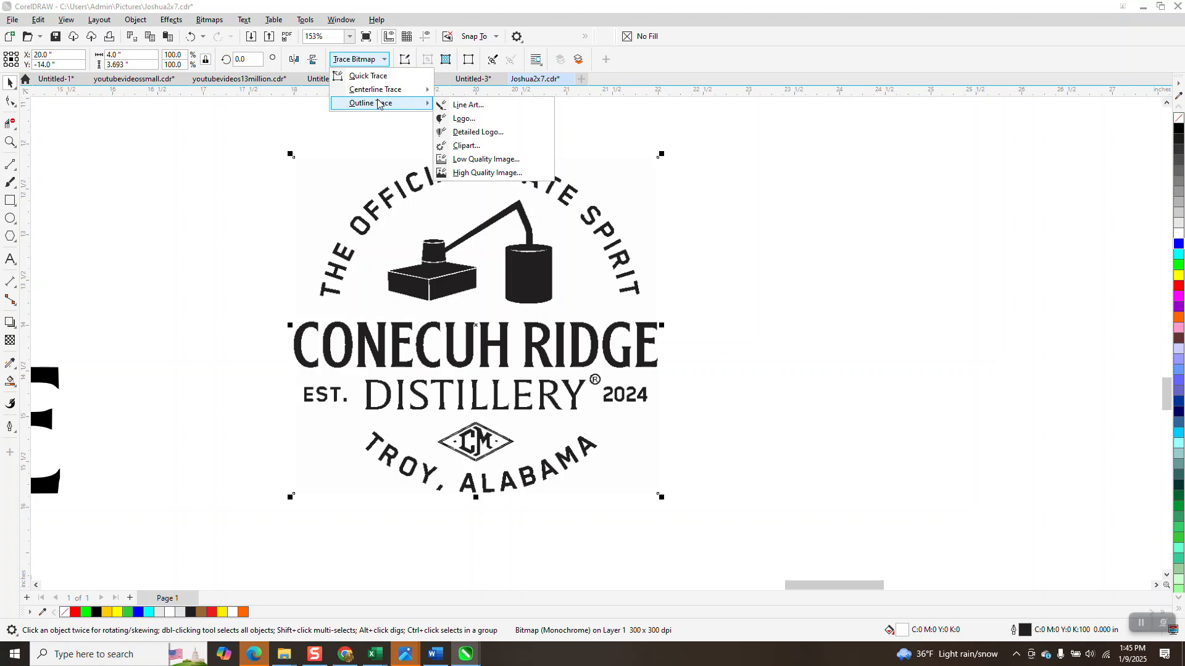
click(473, 152)
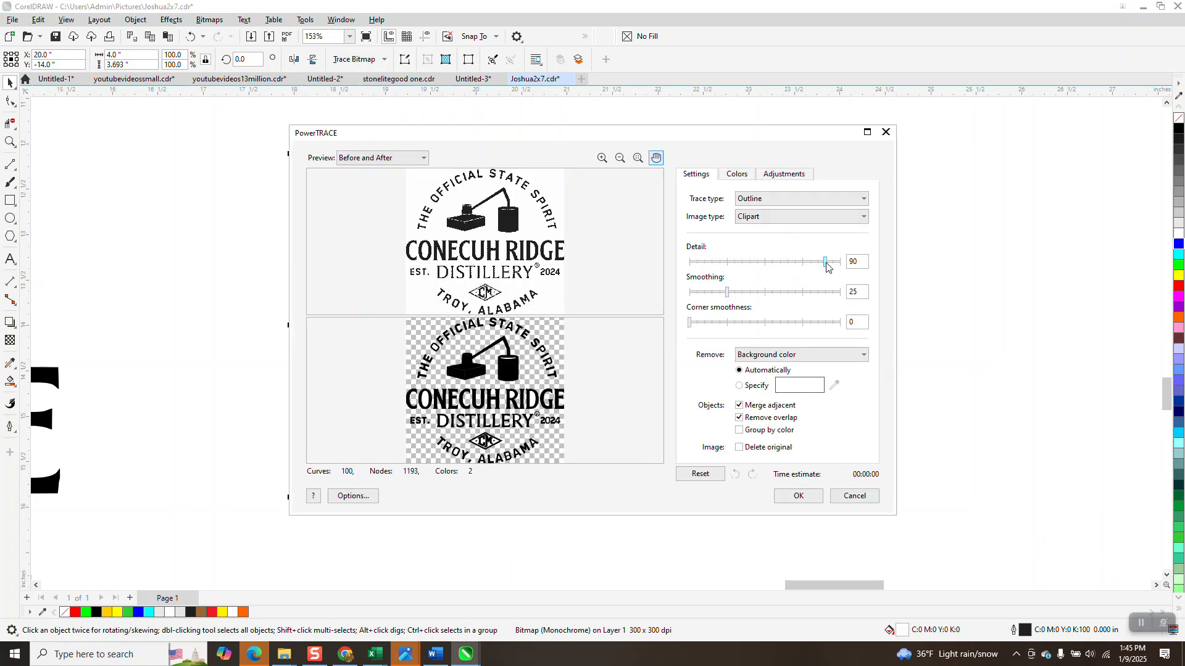
drag(825, 263, 841, 263)
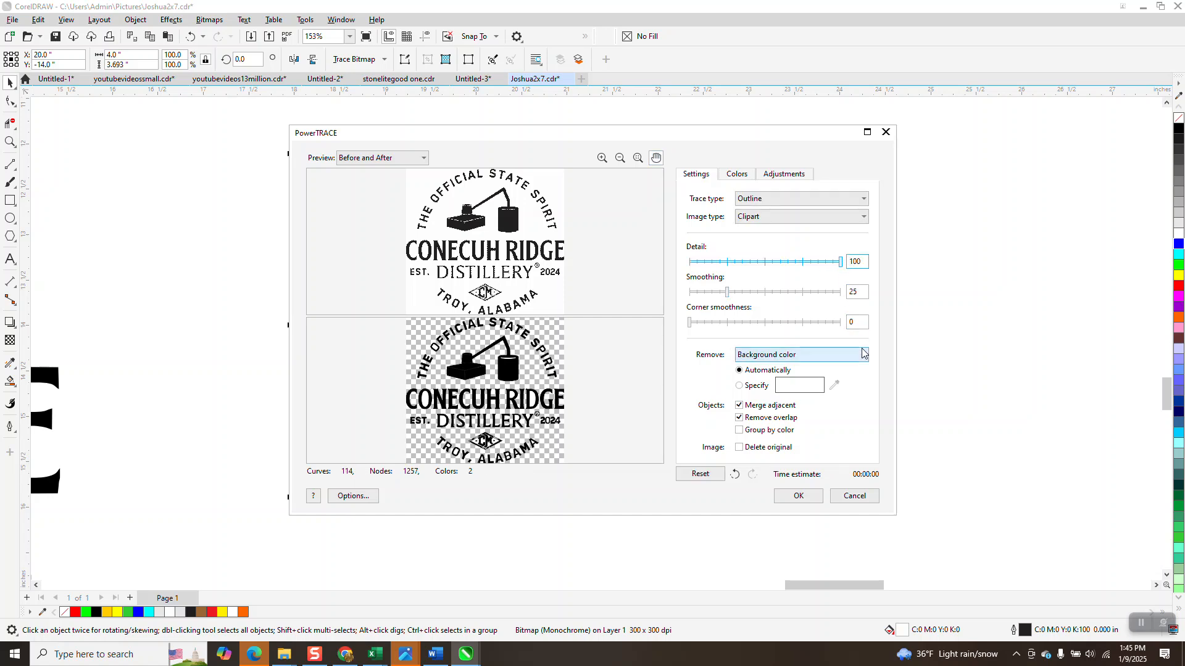
- Finish the trace with color removed from the entire image, and nudge the traced logo 5 inches to the right of the bitmap
click(840, 355)
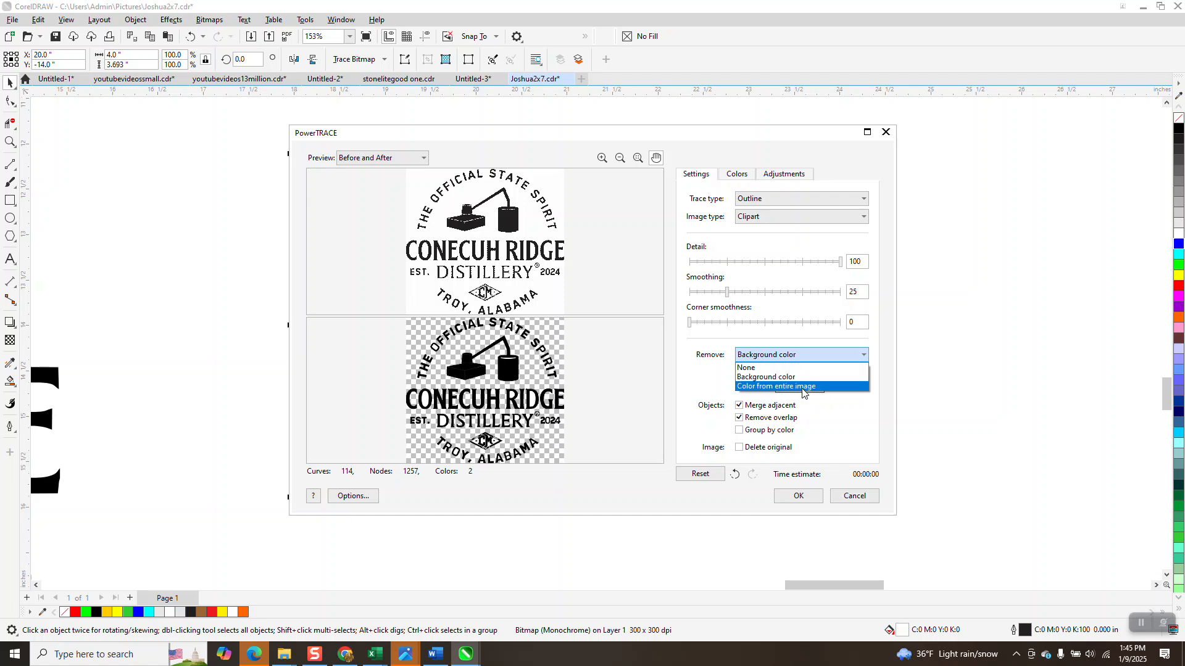
click(802, 387)
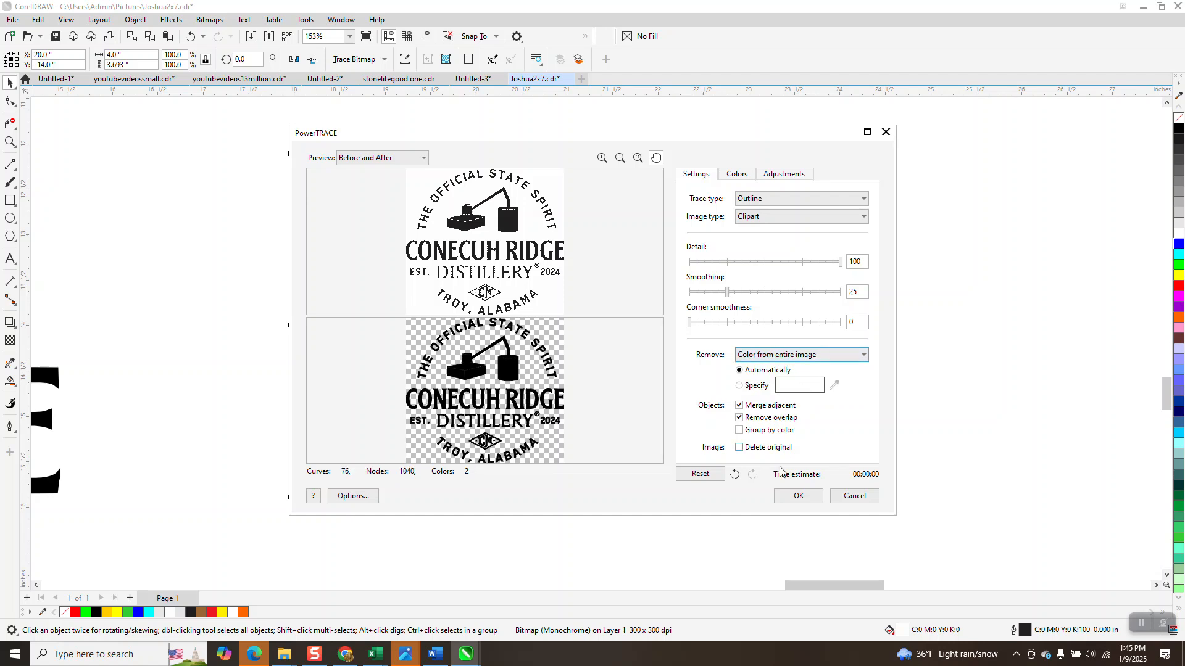
click(796, 494)
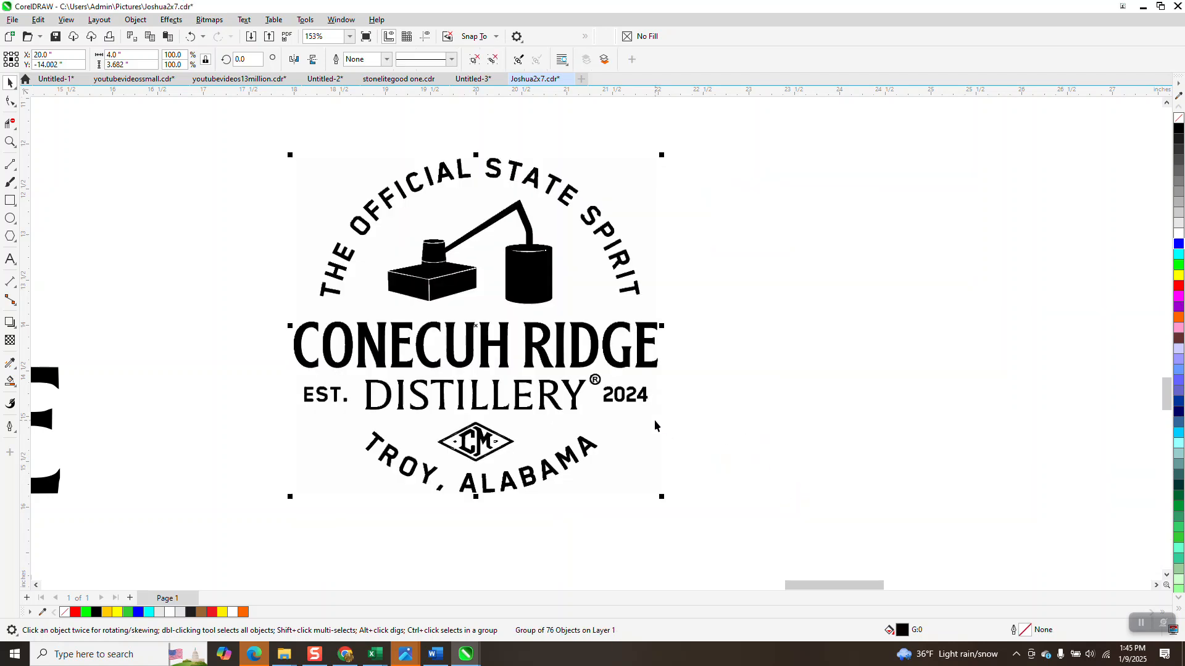
key(Right)
scroll(475, 338, down, 2)
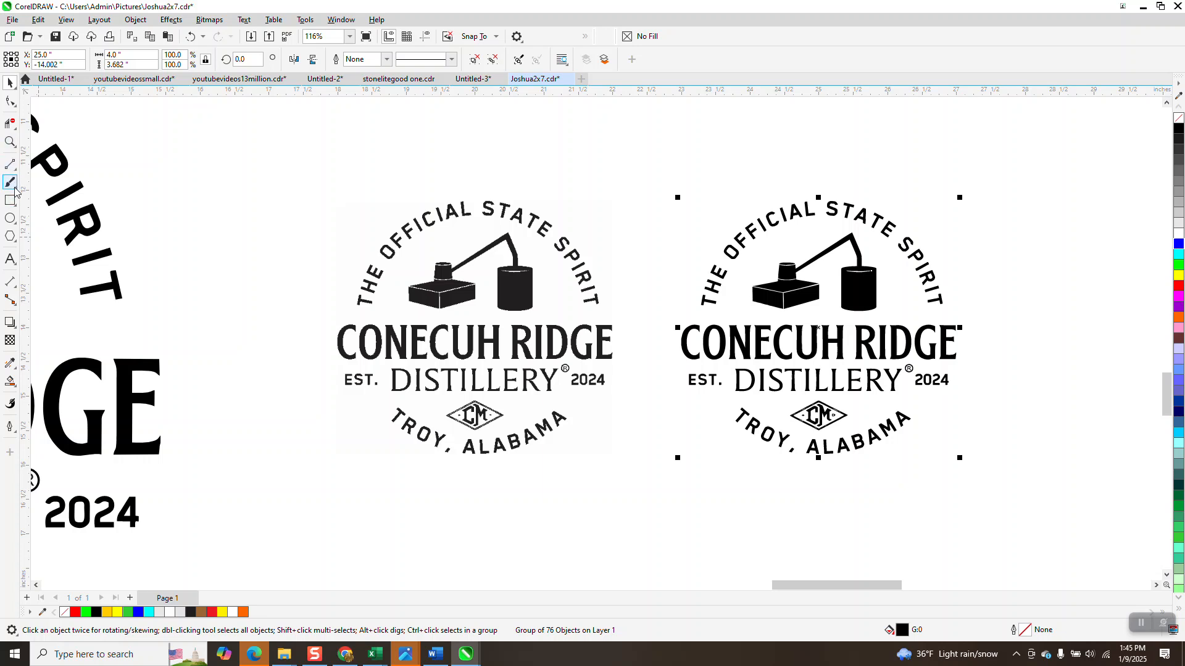
- Draw a rectangle about 5.79 by 4.98 inches around the traced logo, with a yellow fill and red outline
click(10, 201)
drag(633, 174, 1031, 515)
right_click(1178, 284)
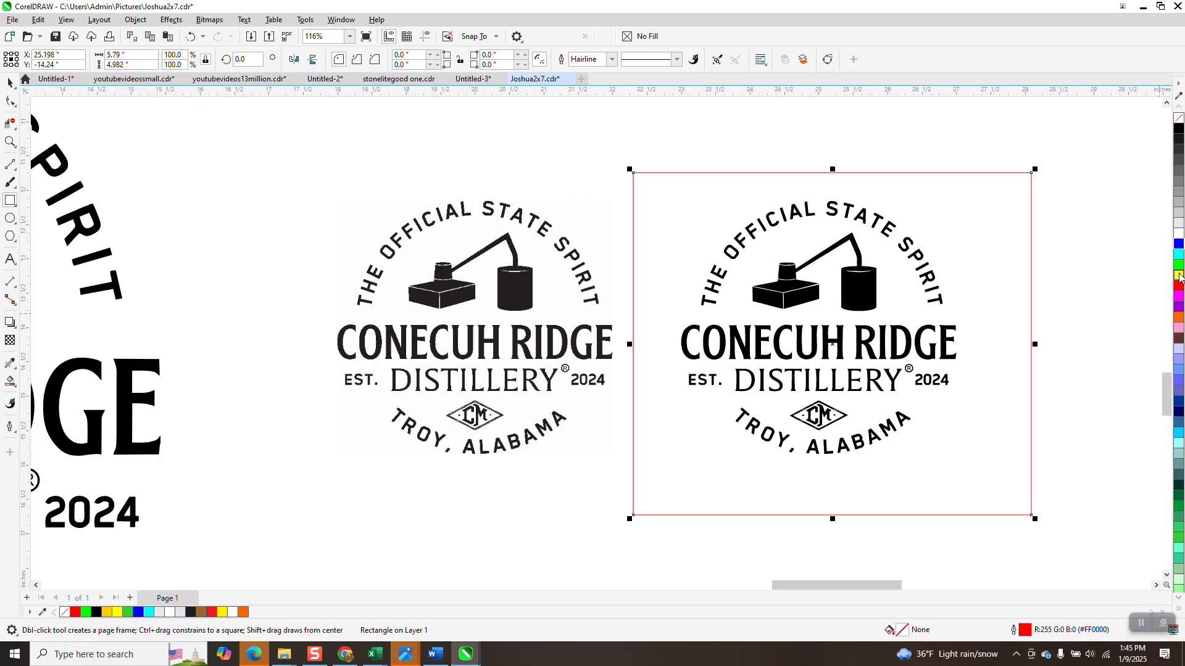
click(1179, 276)
- Send the yellow rectangle behind the traced logo to check its transparent areas, and delete the rectangle
click(133, 20)
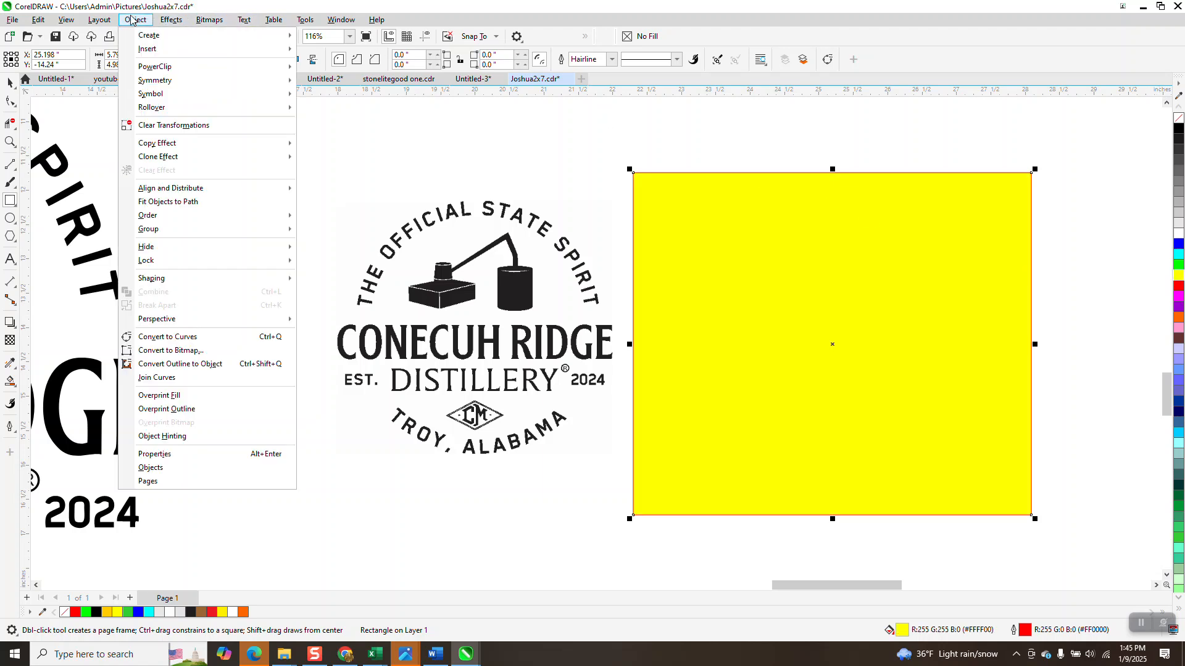
mouse_move(162, 232)
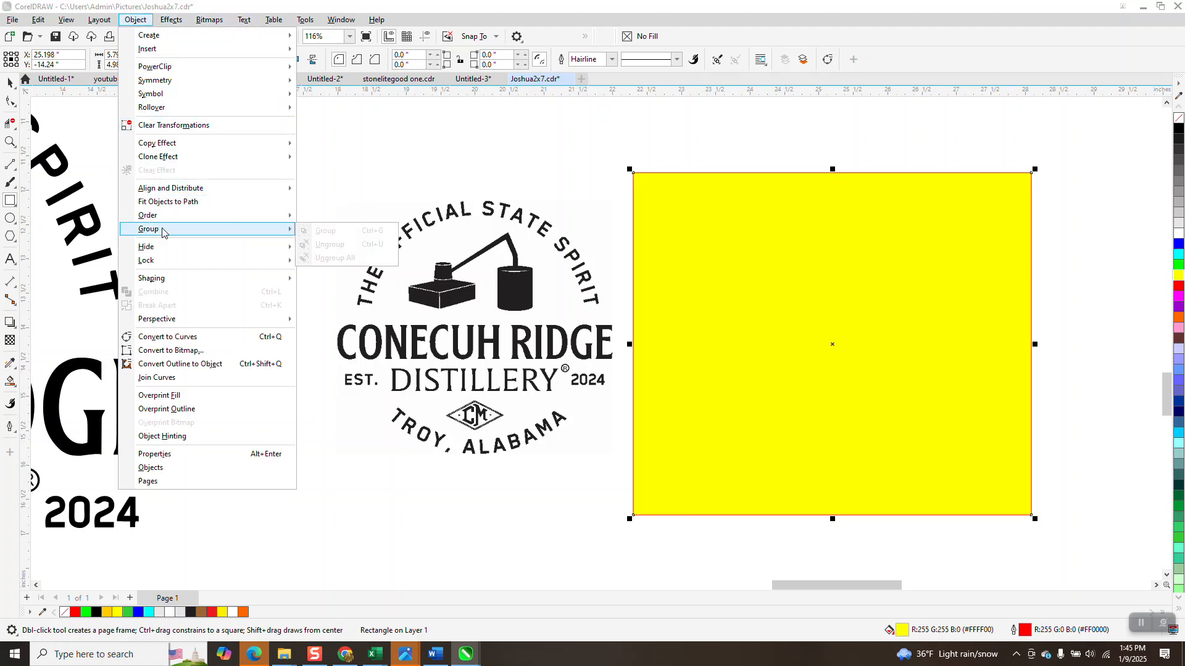
click(320, 231)
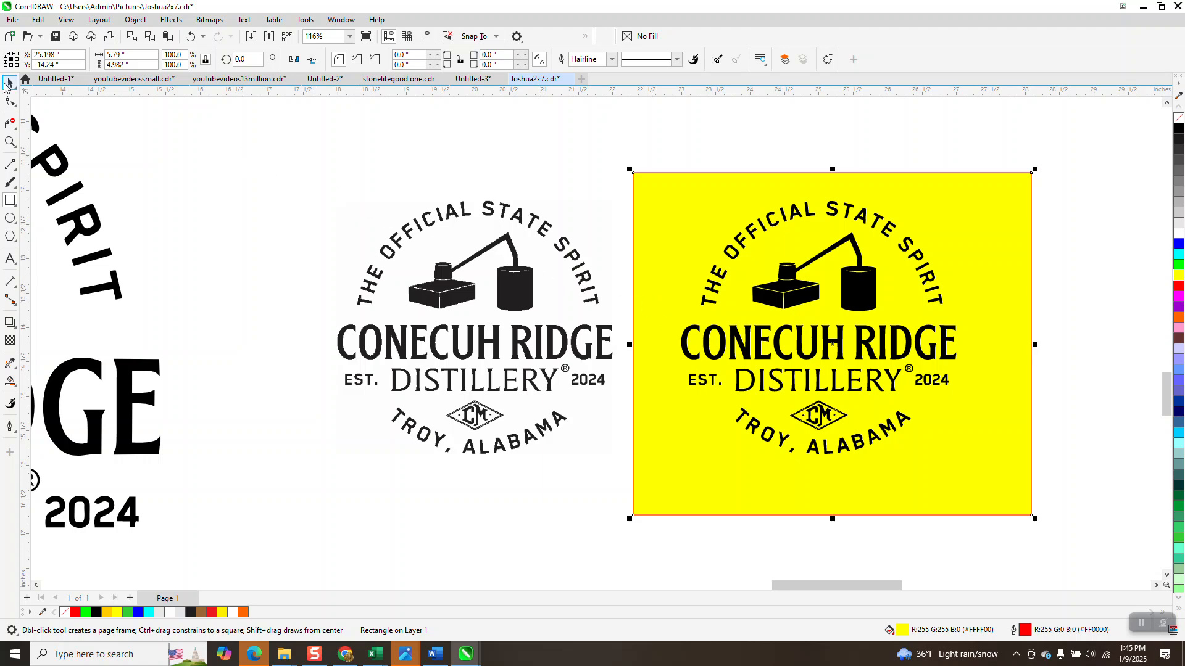
key(Delete)
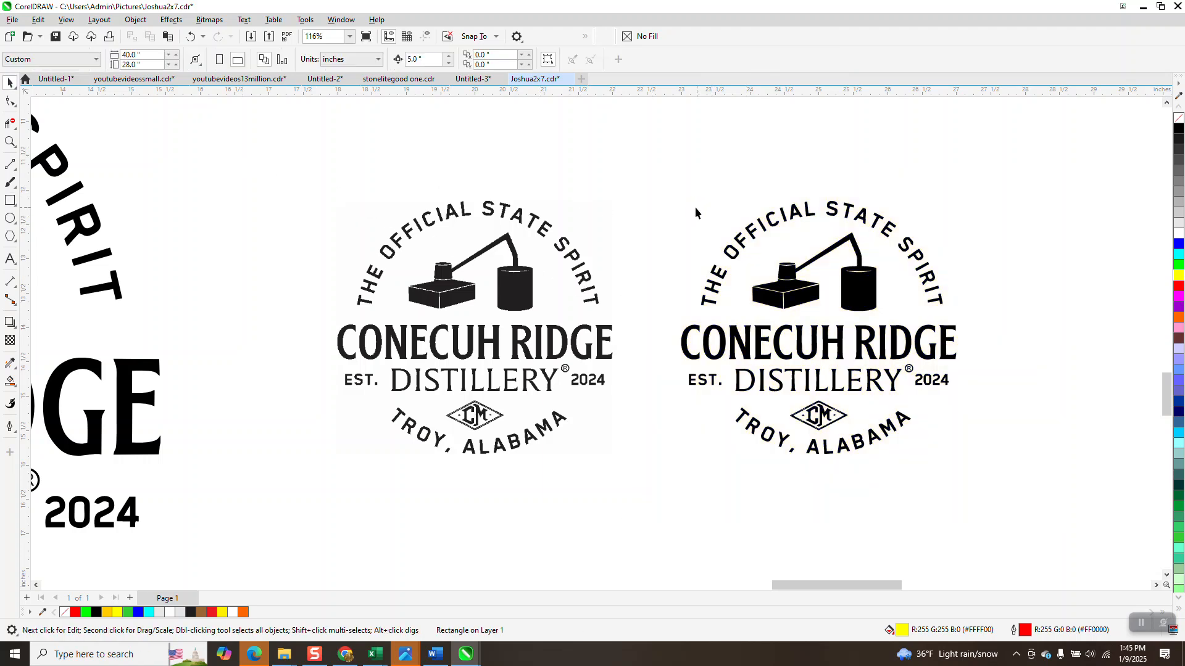
- Ungroup the traced logo into its individual objects
click(11, 141)
drag(978, 371, 985, 374)
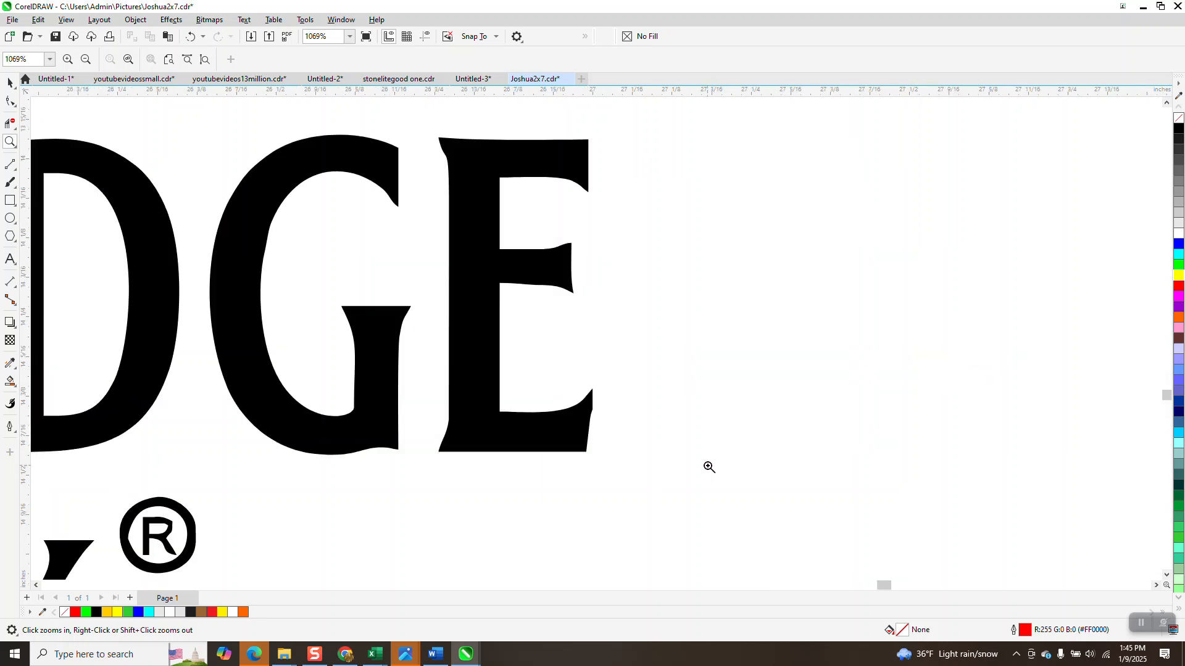
drag(531, 363, 627, 435)
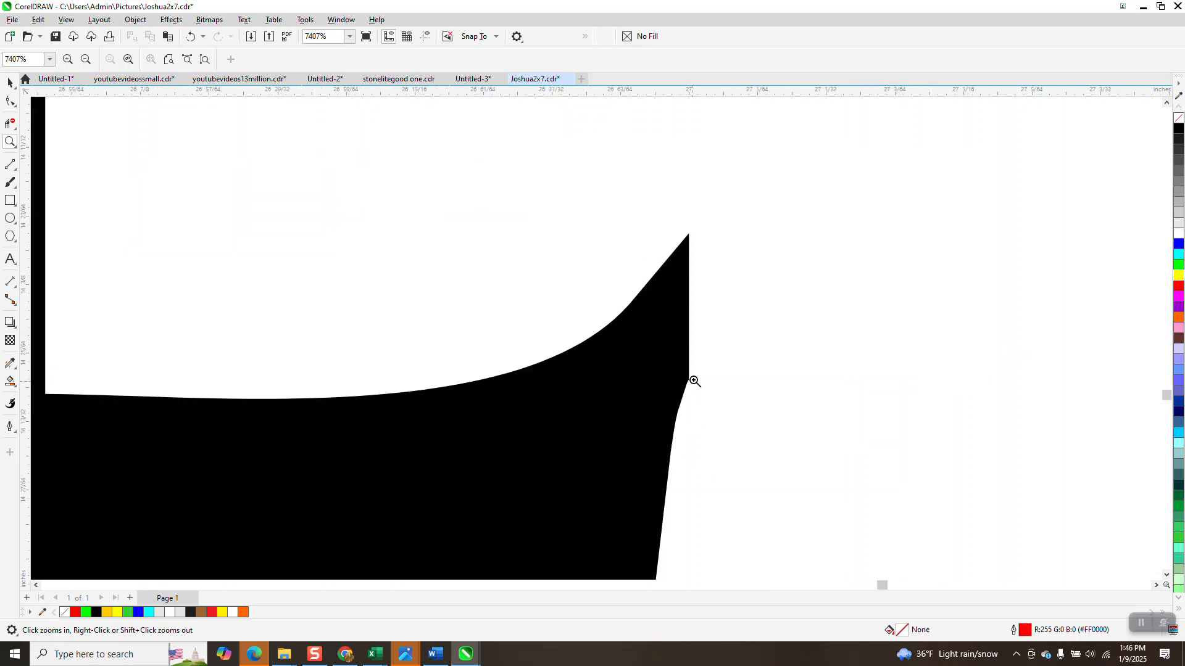
click(10, 102)
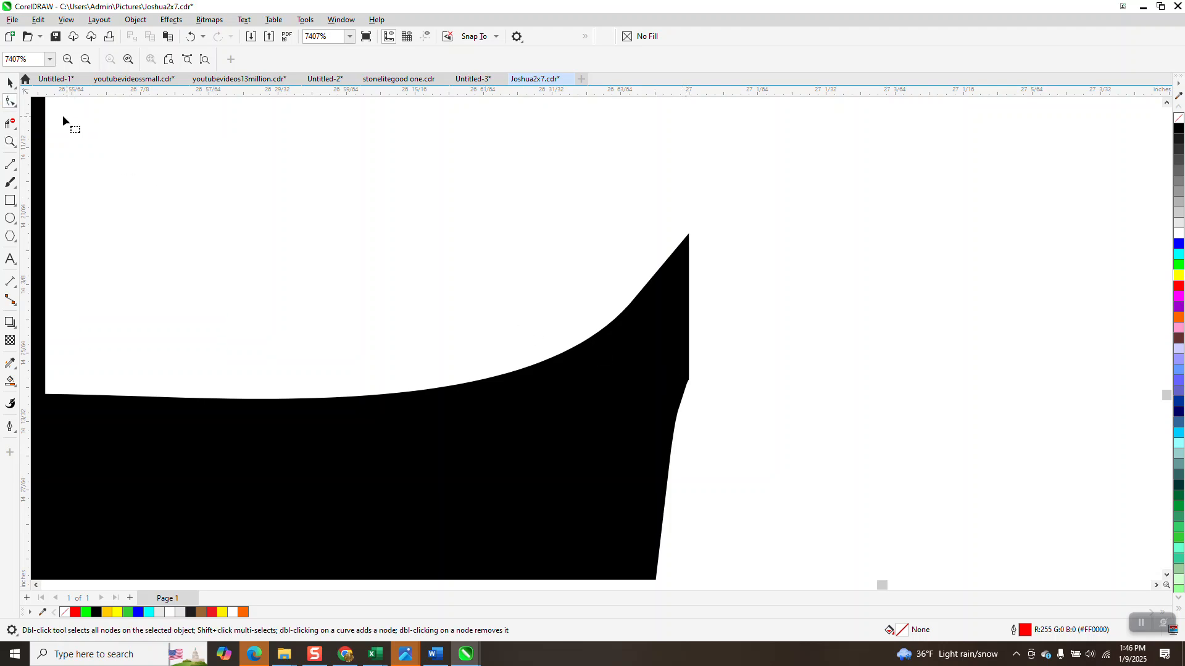
click(9, 82)
click(366, 516)
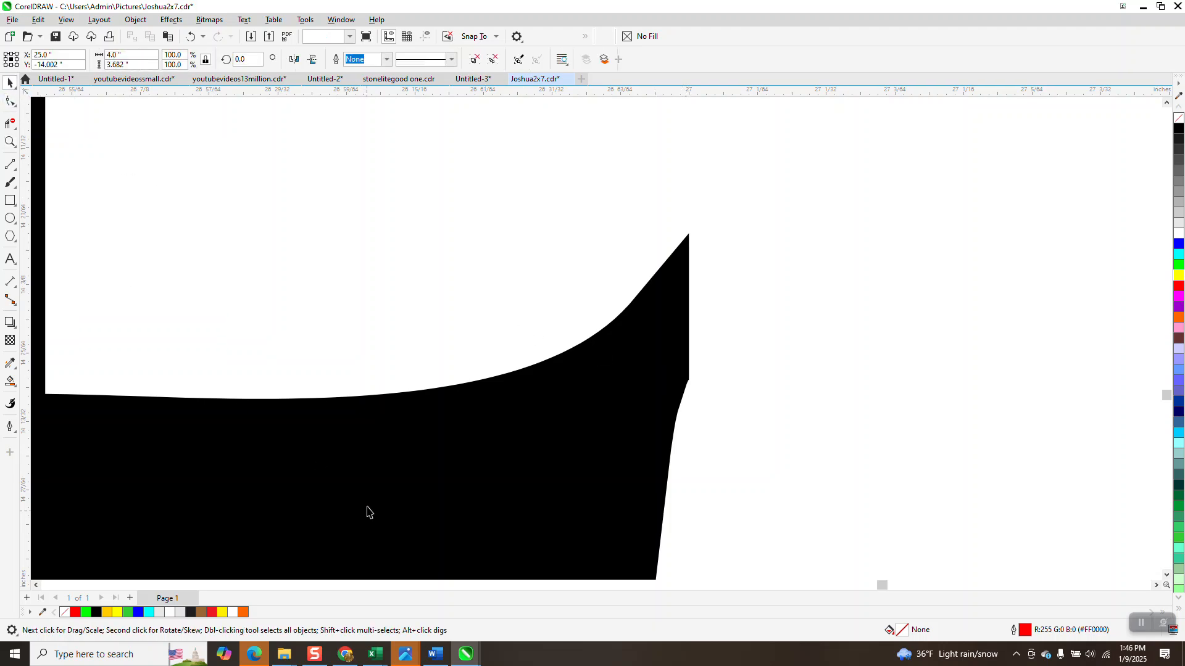
click(137, 20)
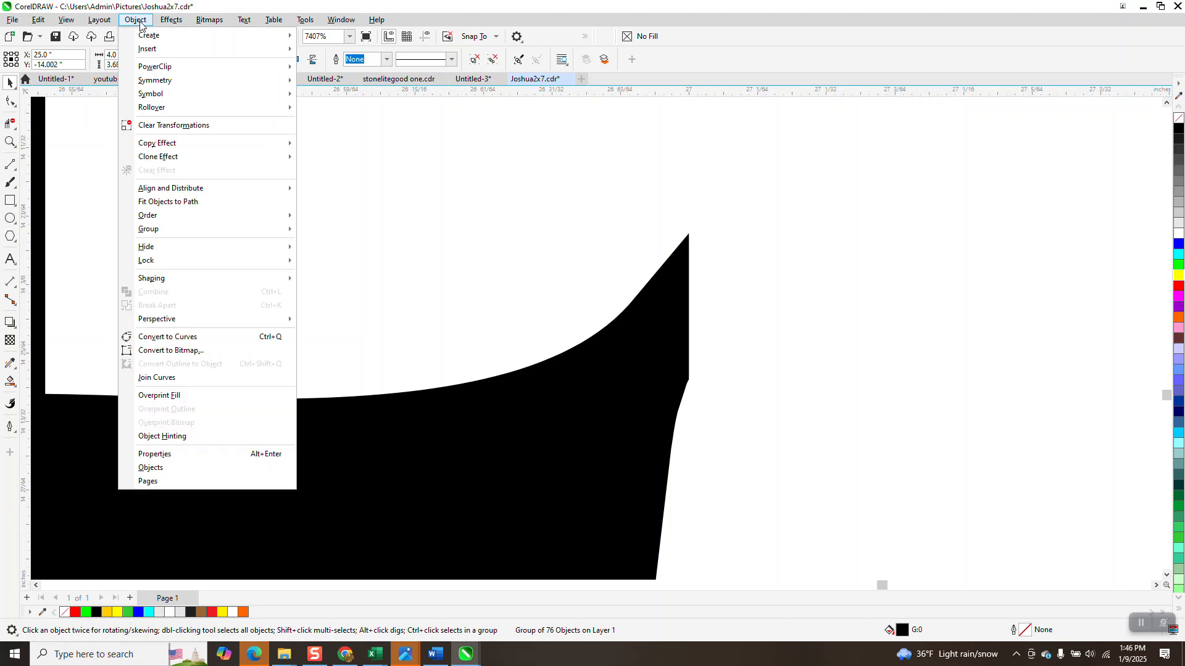
mouse_move(185, 229)
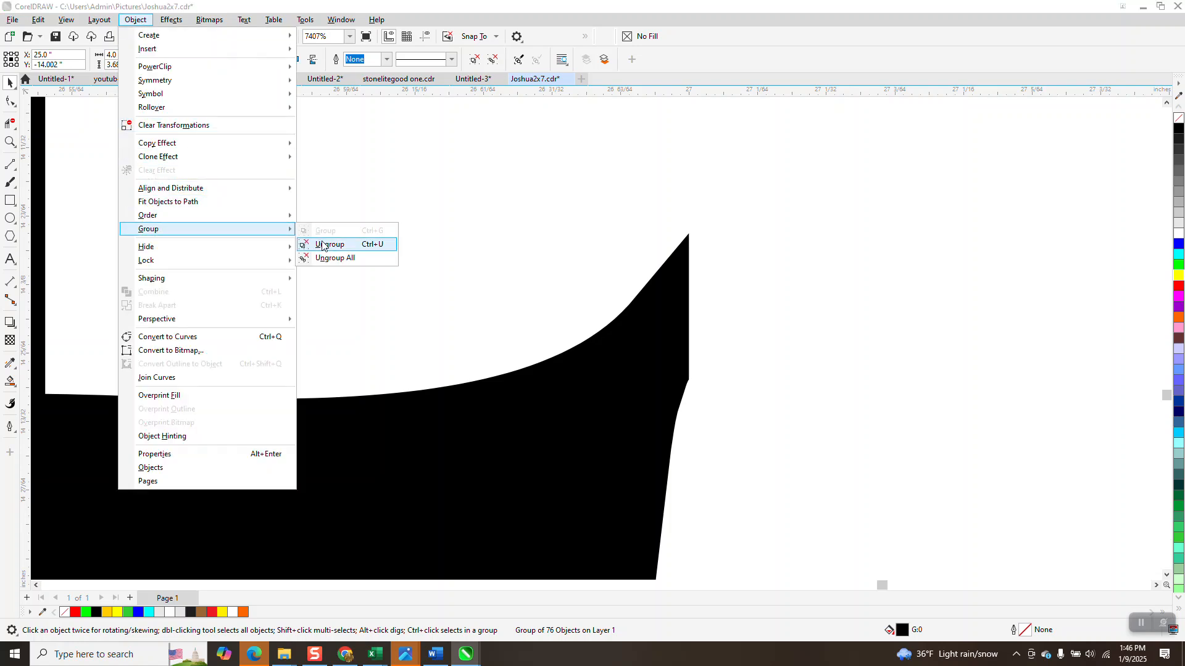
click(322, 245)
- Delete the surplus nodes along the outer edge of the lower arm of the E in RIDGE to straighten it
click(13, 105)
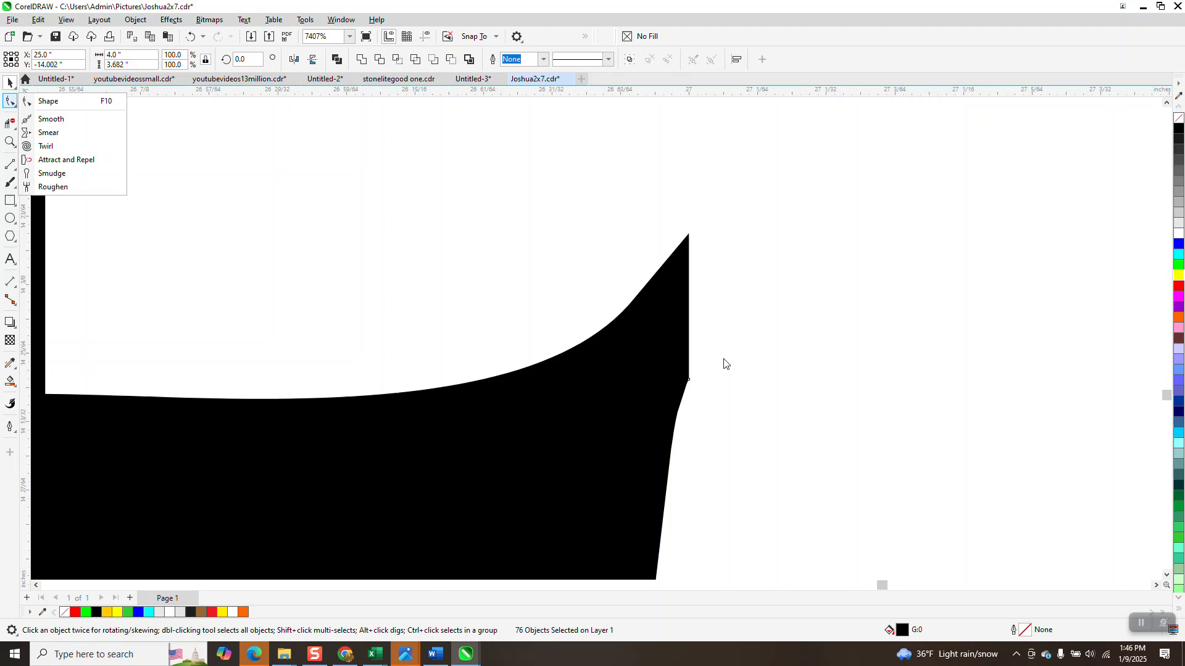
click(62, 101)
drag(723, 362, 659, 494)
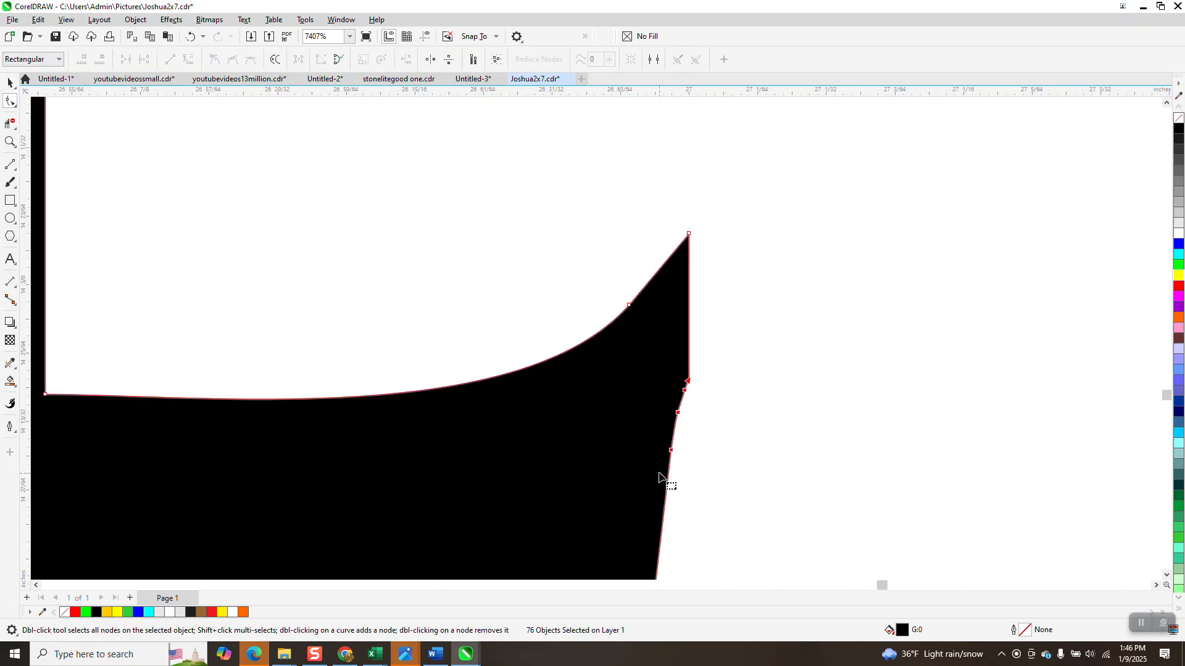
scroll(716, 356, down, 6)
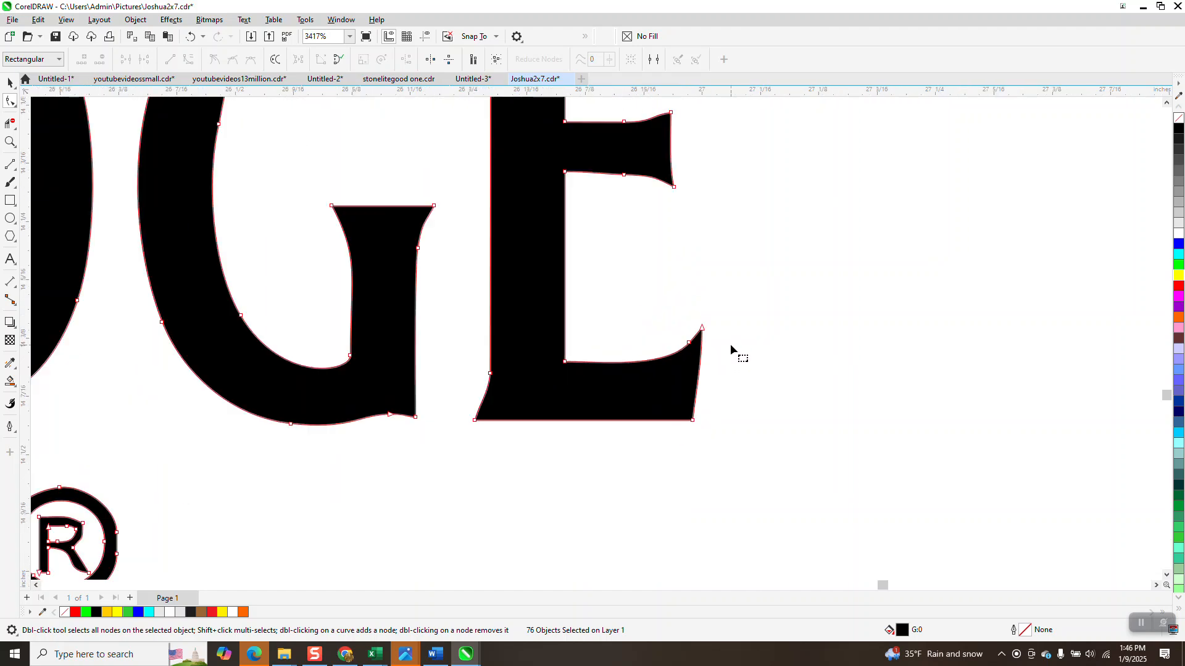
- Examine the traced registered-trademark symbol and the 2024 digits up close for uneven curves and stray nodes
click(10, 142)
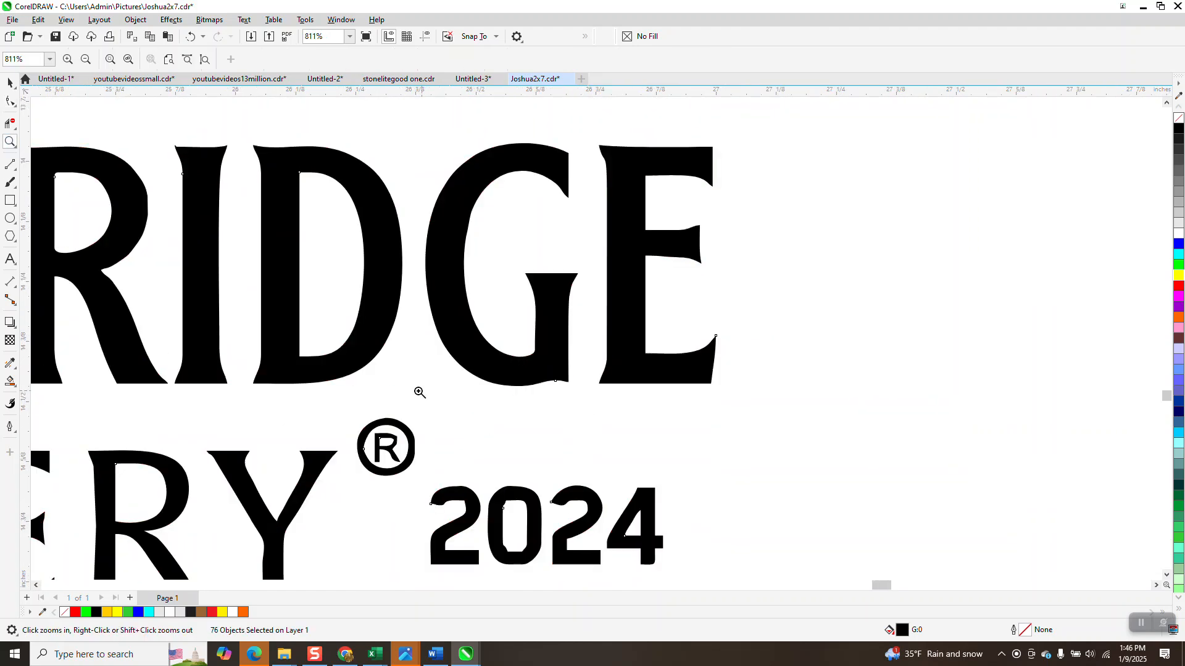
drag(359, 437, 523, 492)
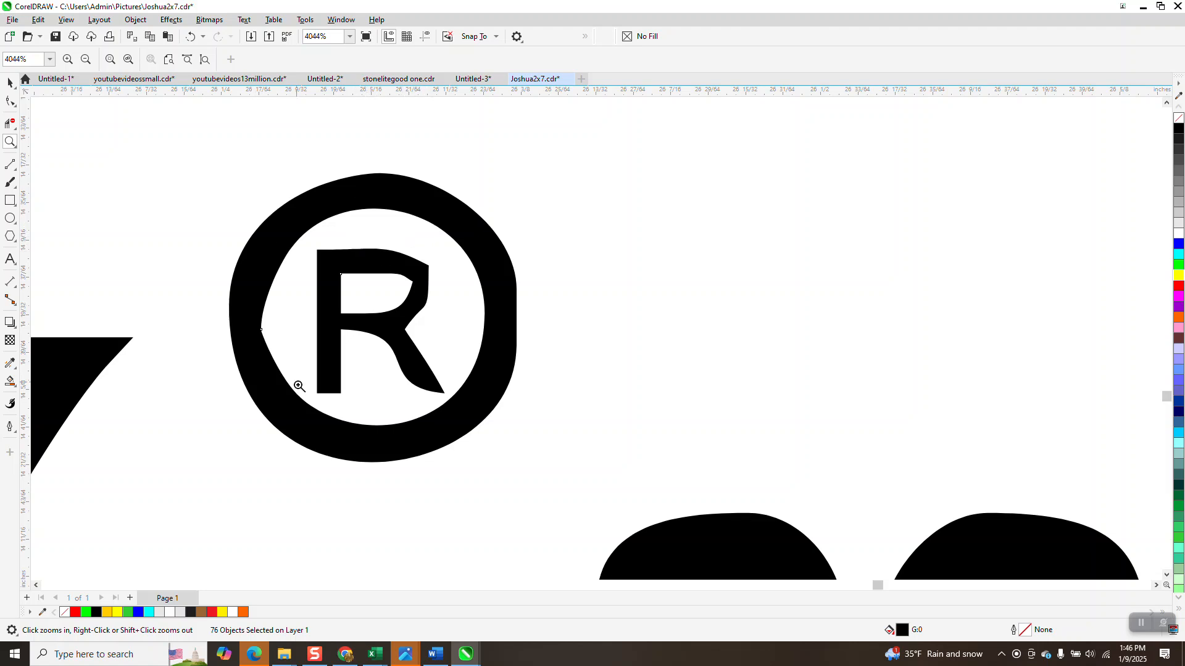
scroll(366, 344, up, 2)
scroll(331, 331, down, 4)
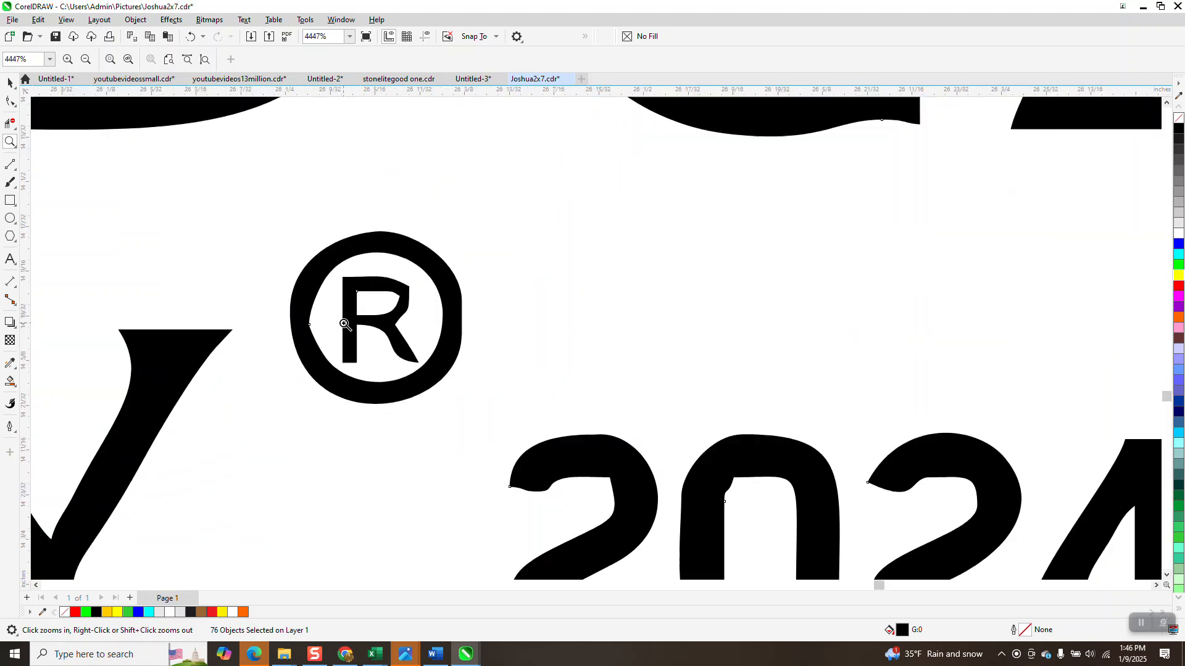
scroll(321, 330, down, 2)
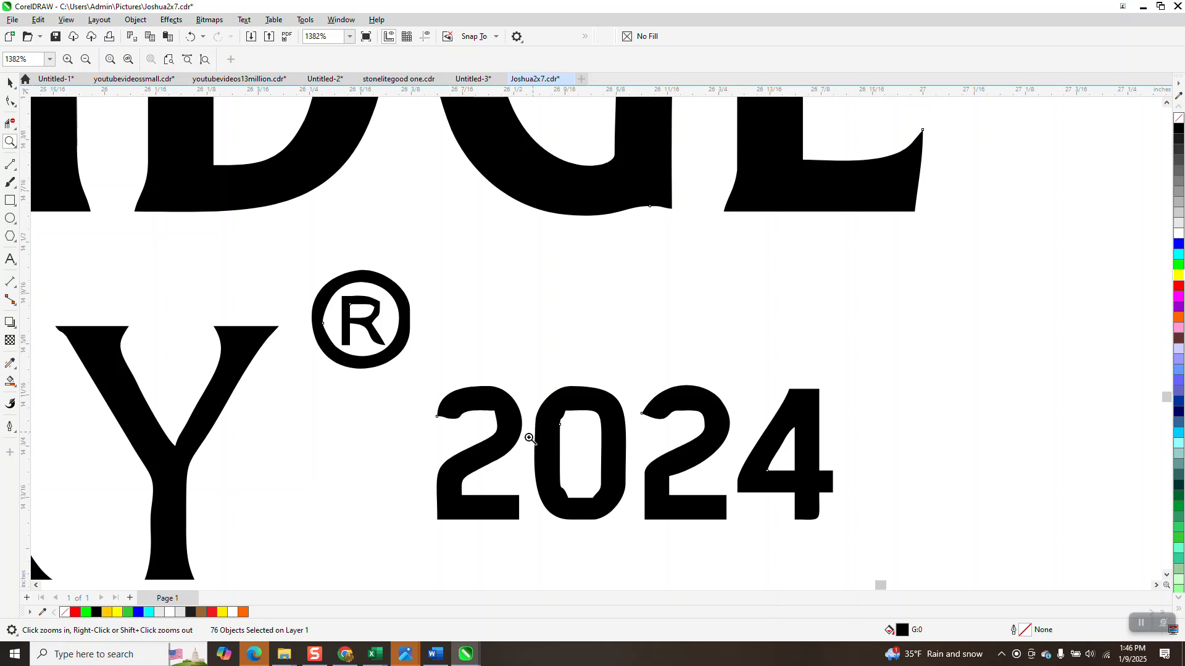
scroll(530, 421, down, 2)
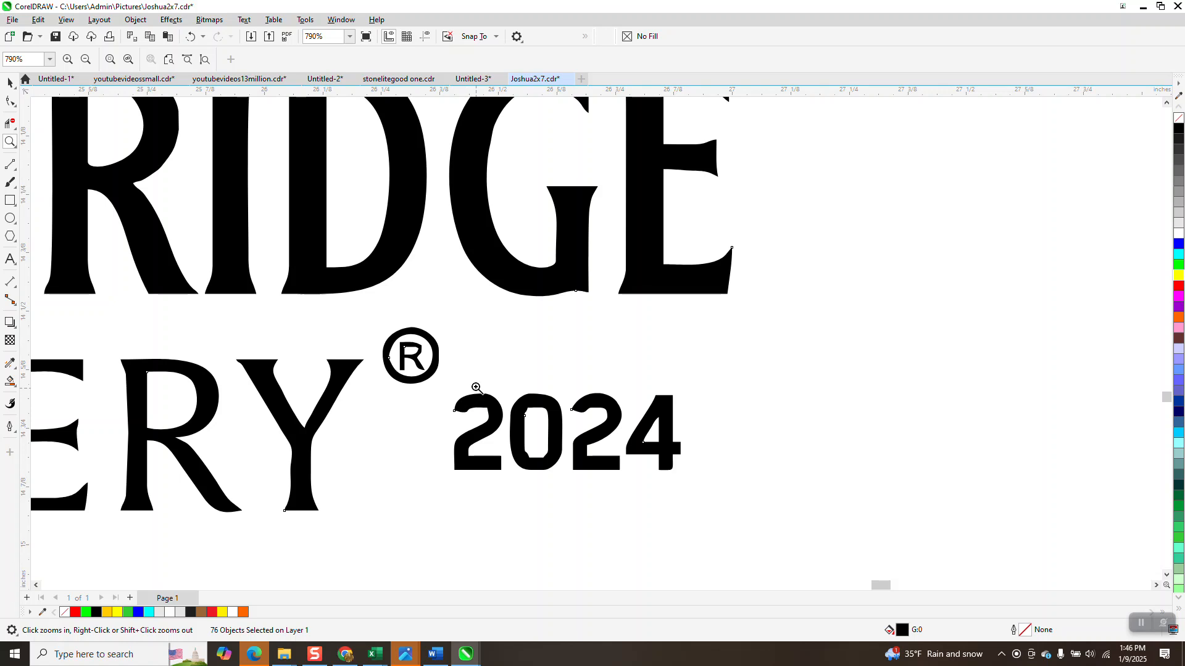
drag(457, 387, 724, 492)
right_click(622, 316)
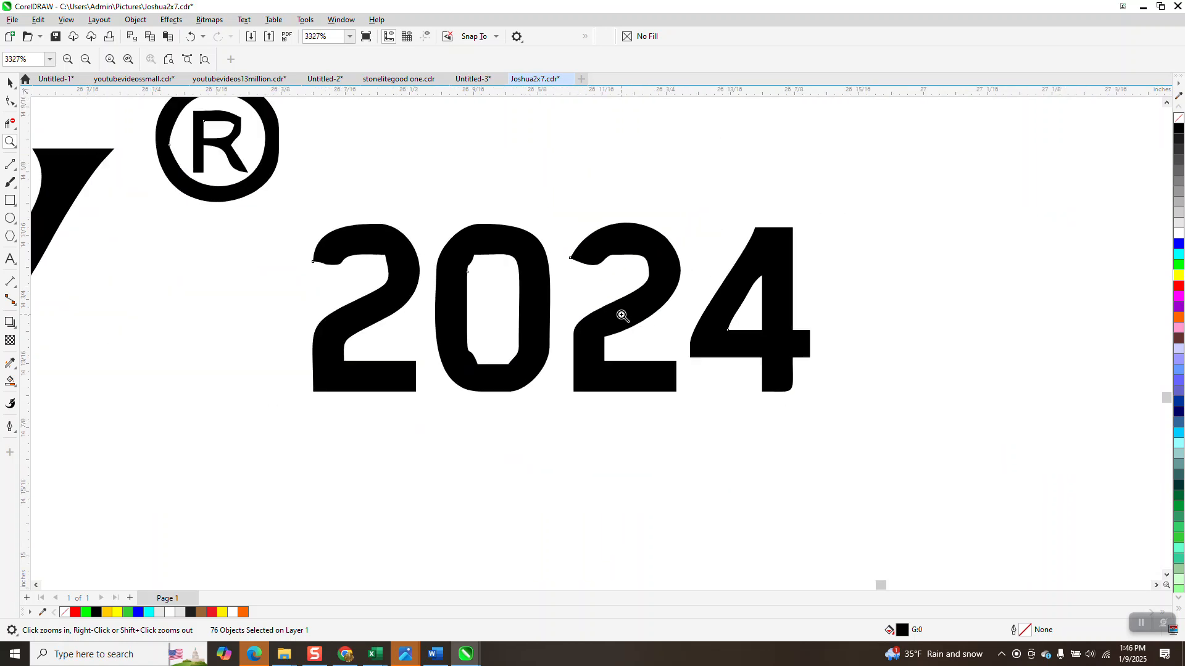
- Open the glyph browser for the Arial font
scroll(608, 320, down, 4)
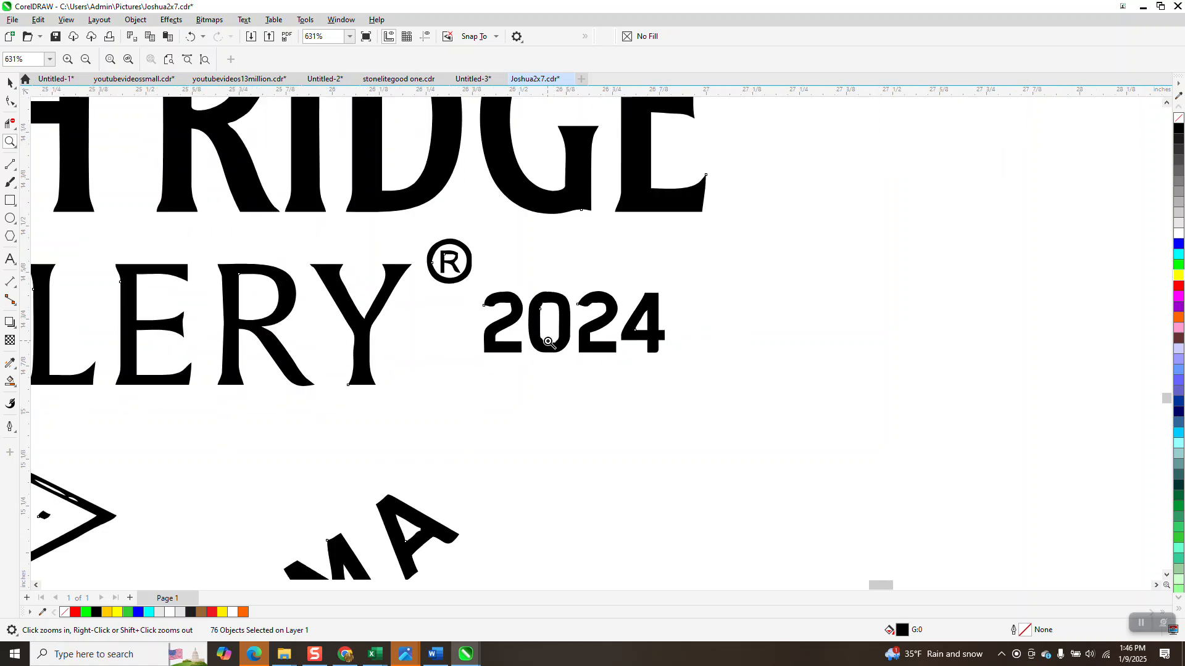
click(10, 82)
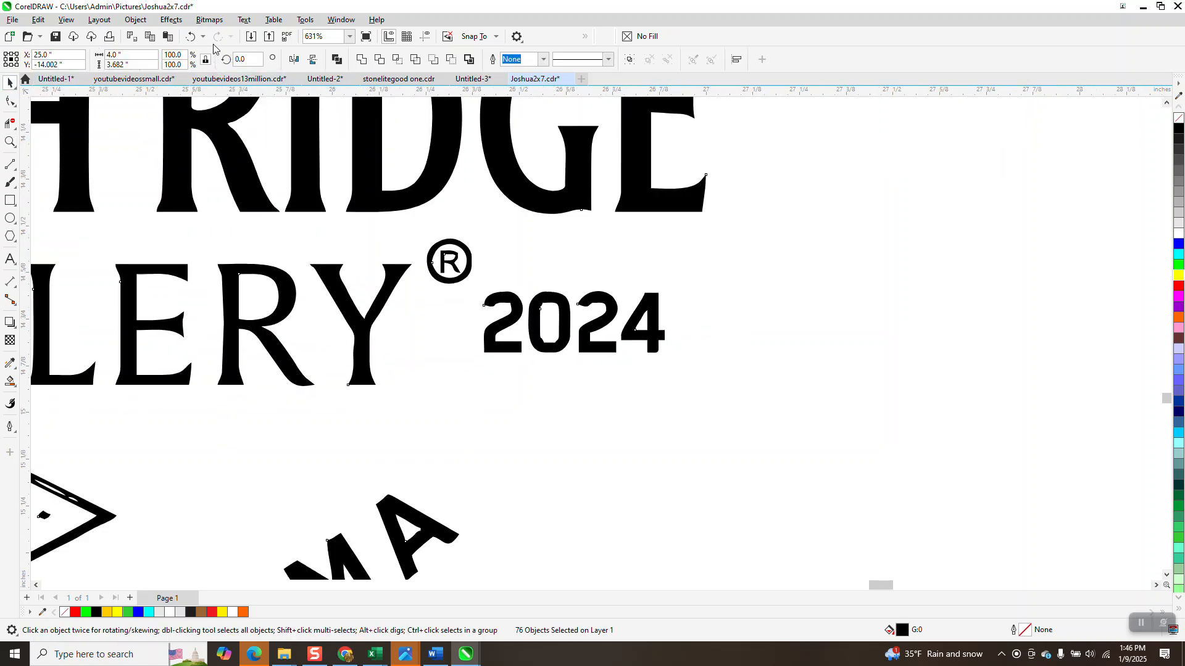
click(245, 19)
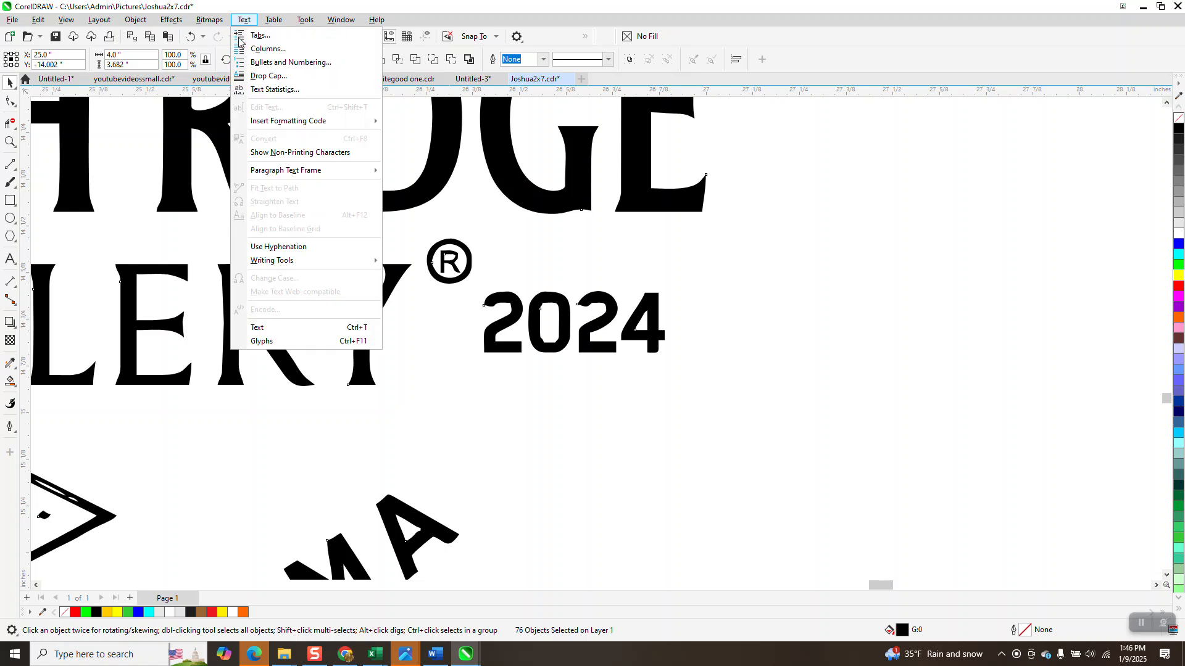
click(264, 342)
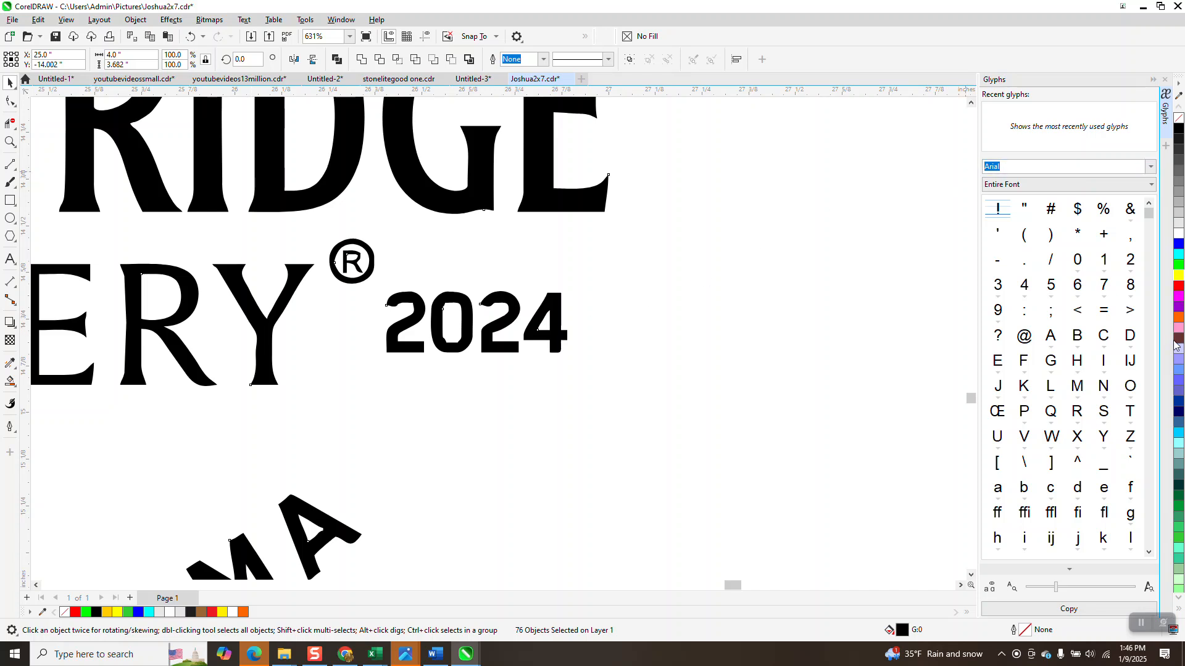
- Find the registered-trademark sign among the Arial glyphs and insert it beside the traced logo
drag(1150, 214, 1149, 224)
click(1150, 553)
click(1149, 554)
click(1149, 554)
click(1150, 553)
click(1150, 554)
click(1150, 554)
click(1149, 553)
click(1150, 553)
click(1149, 554)
click(1150, 554)
click(1149, 554)
click(1149, 553)
click(1149, 554)
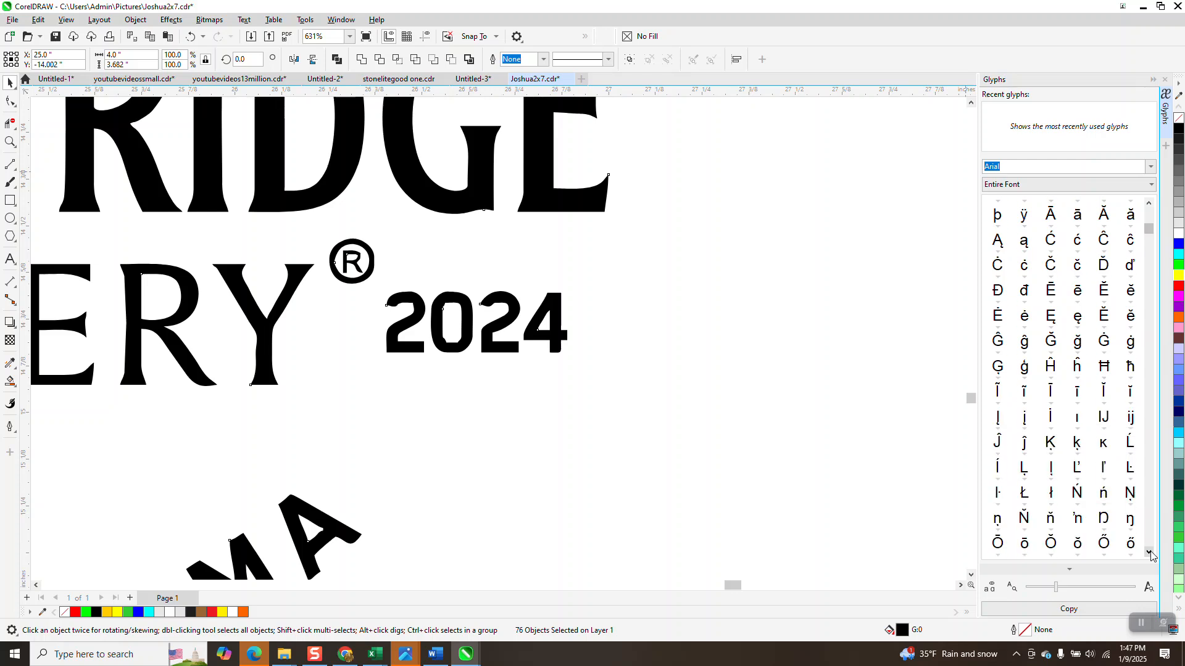
drag(1150, 232, 1149, 210)
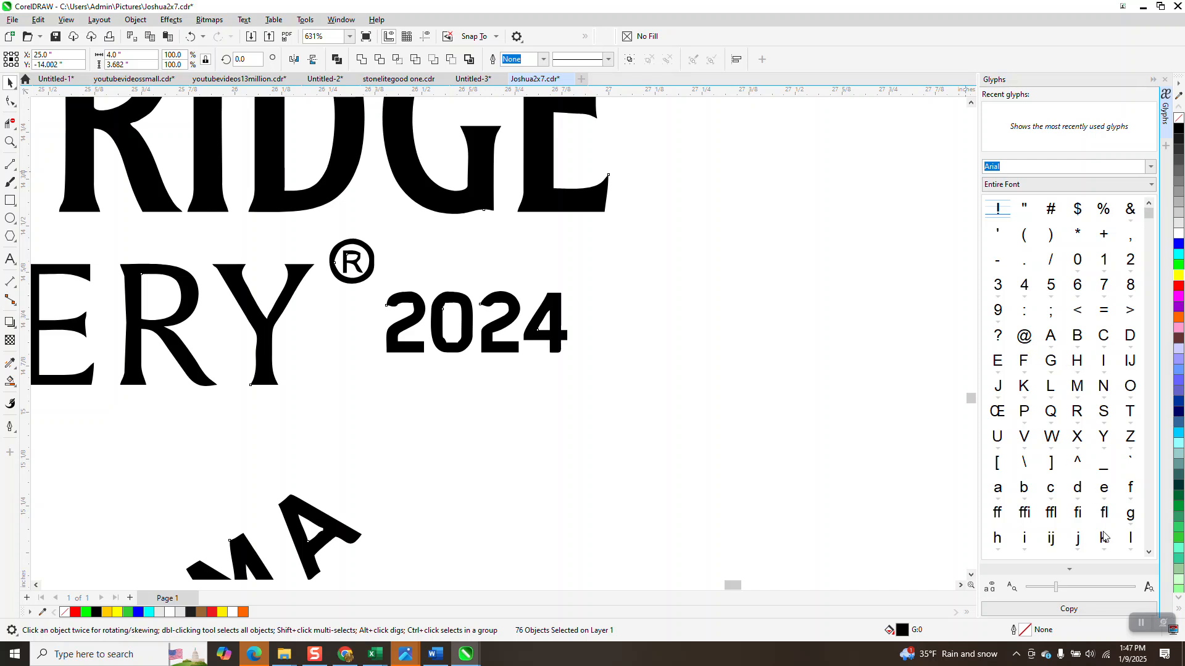
click(1150, 554)
drag(1150, 554, 1150, 553)
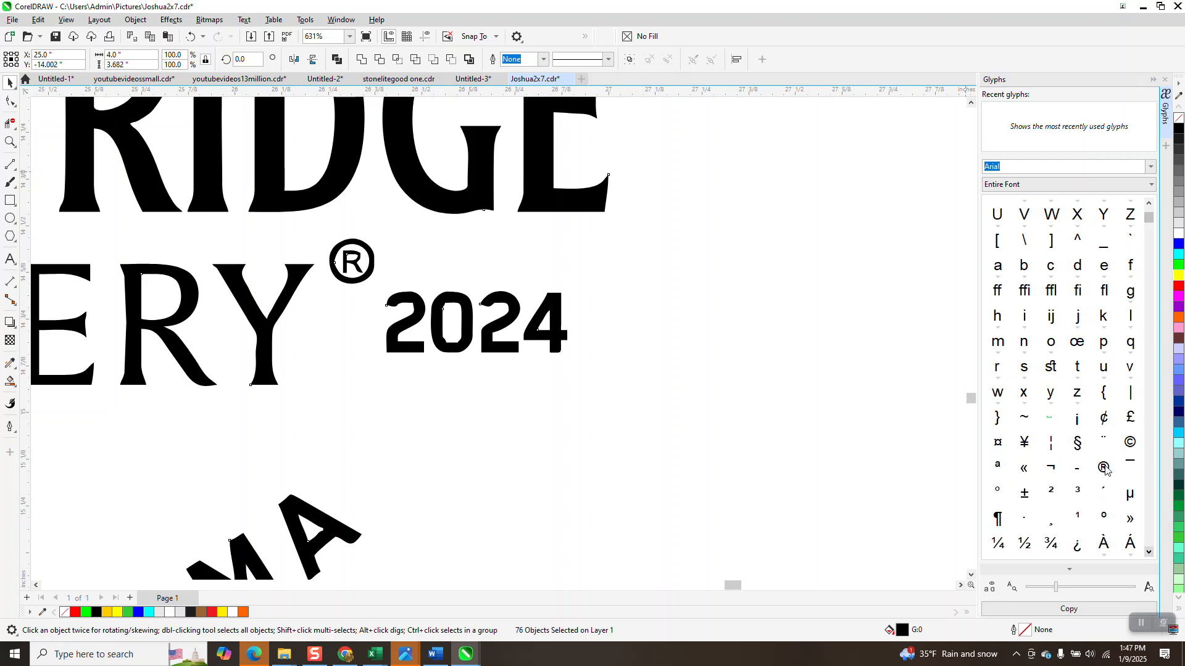
drag(1103, 467, 750, 444)
- Scale the inserted registered-trademark glyph down to about 0.157 inches and place it beside the traced symbol
scroll(709, 479, down, 3)
scroll(701, 475, down, 1)
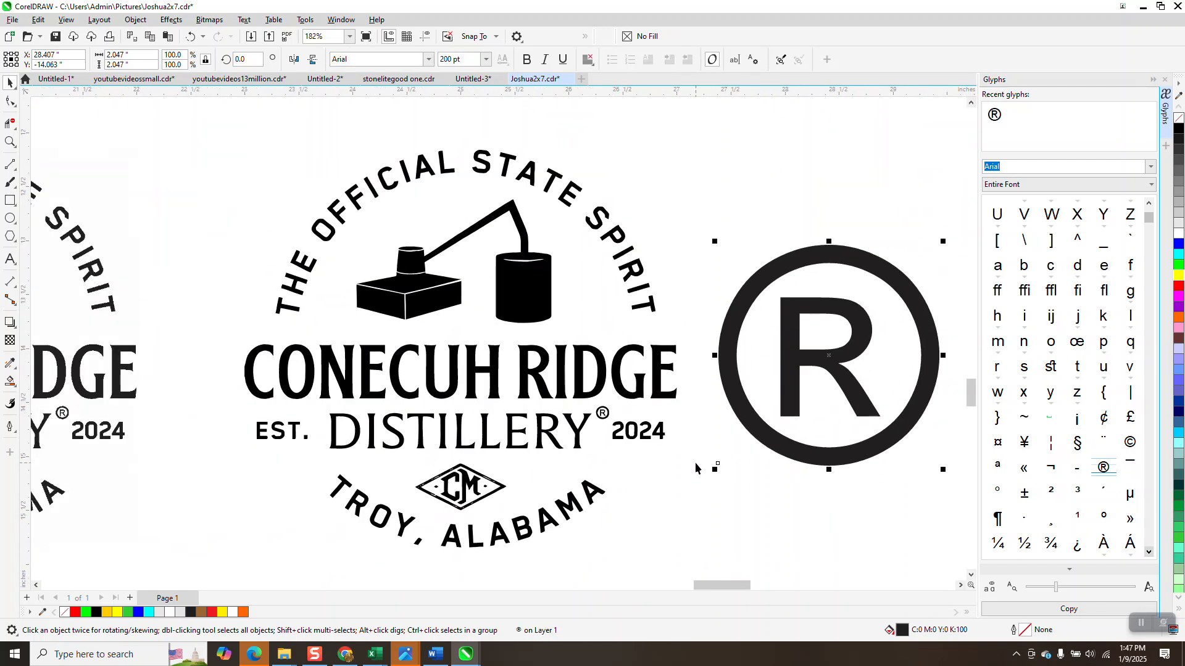
drag(942, 242, 701, 469)
click(10, 142)
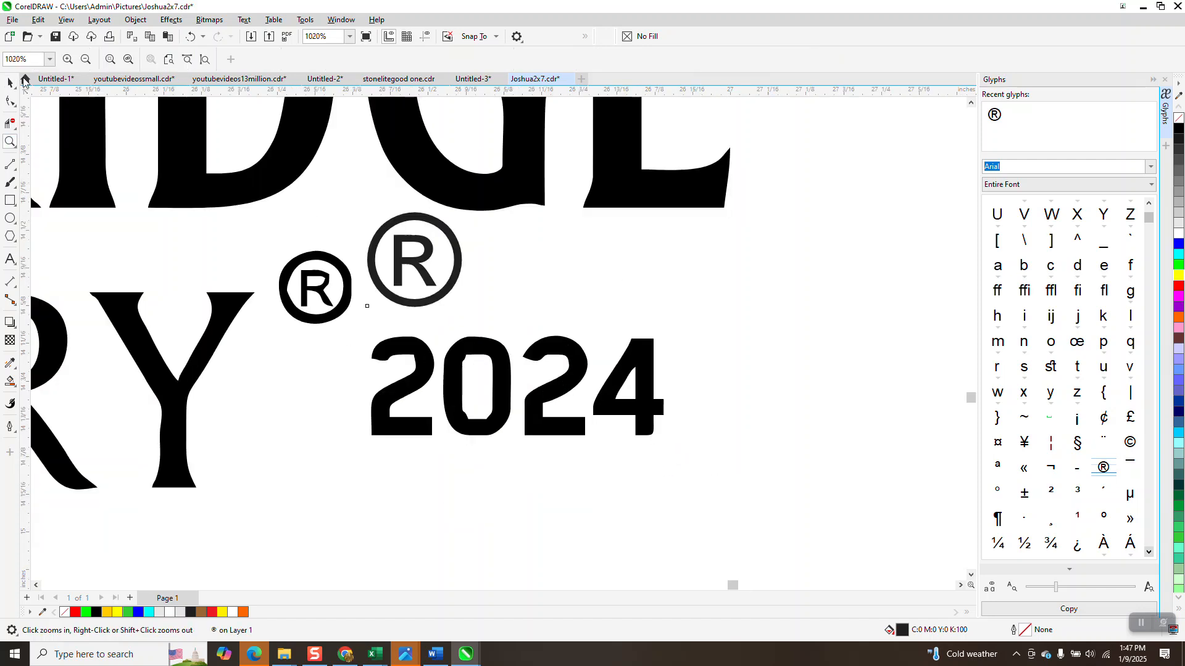
click(10, 82)
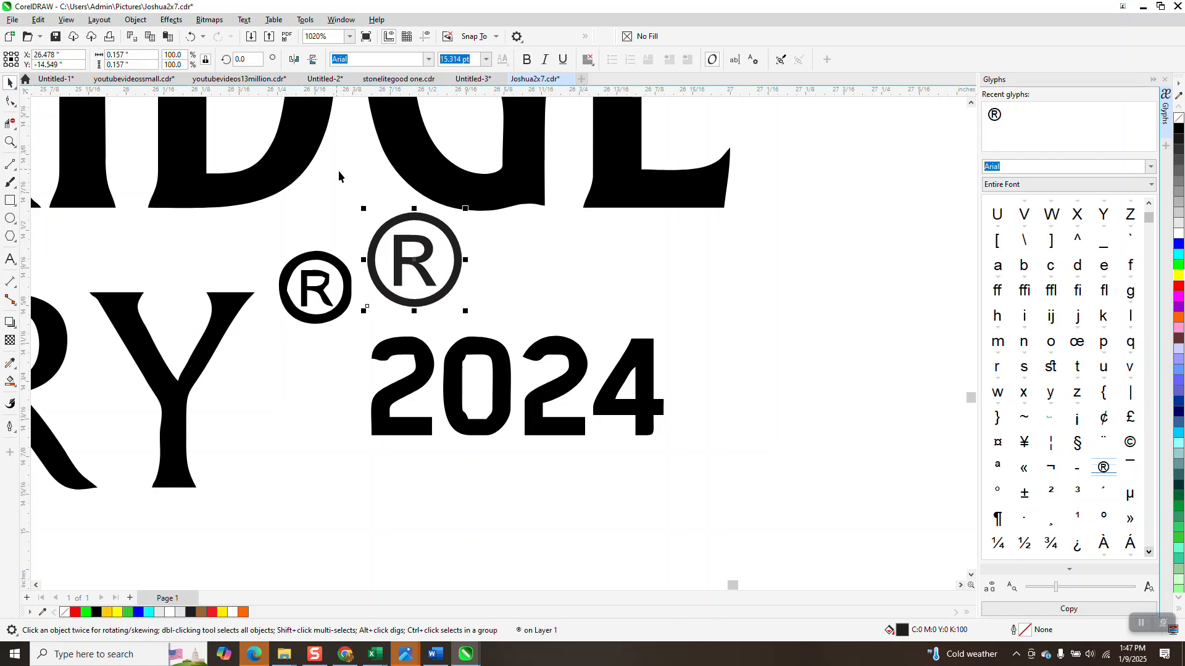
- Check the traced registered-trademark symbol's size and set the new glyph's width and height to 0.12 inches
click(338, 270)
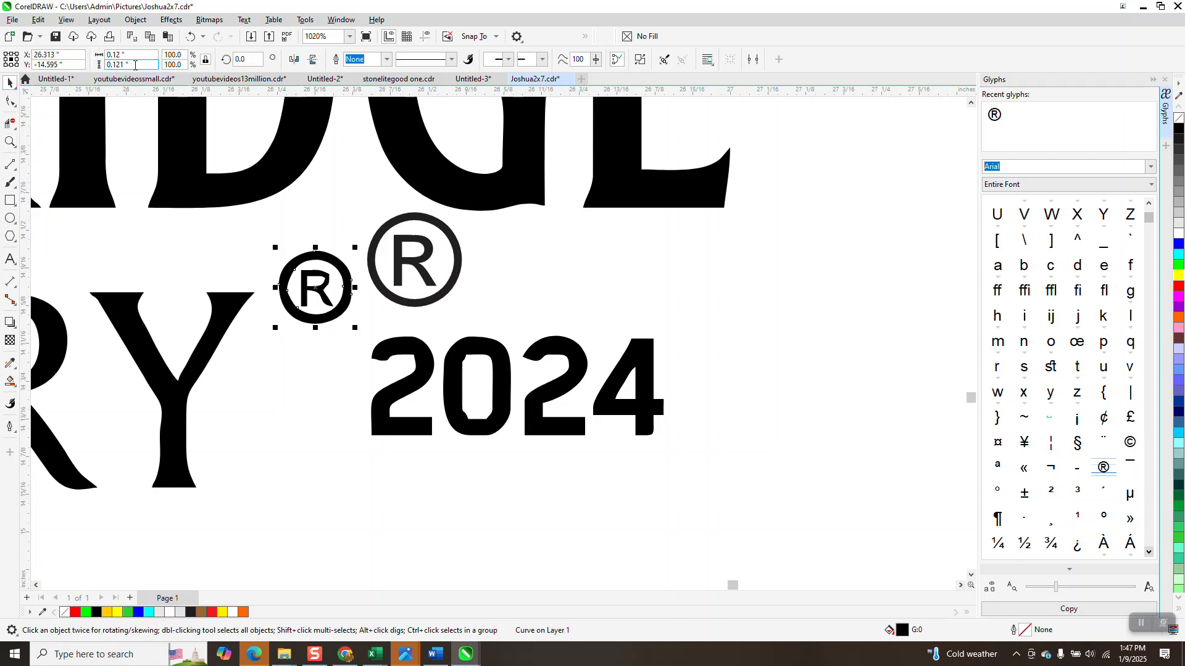
click(451, 246)
click(126, 54)
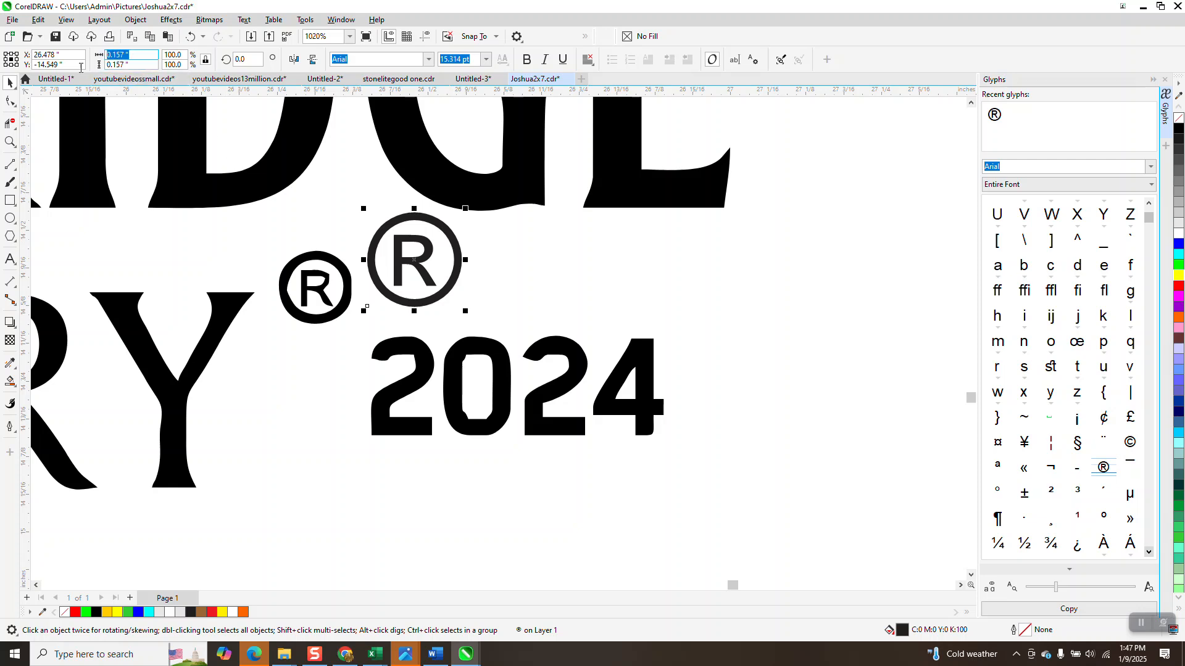
key(BackSpace)
text(.2)
key(Return)
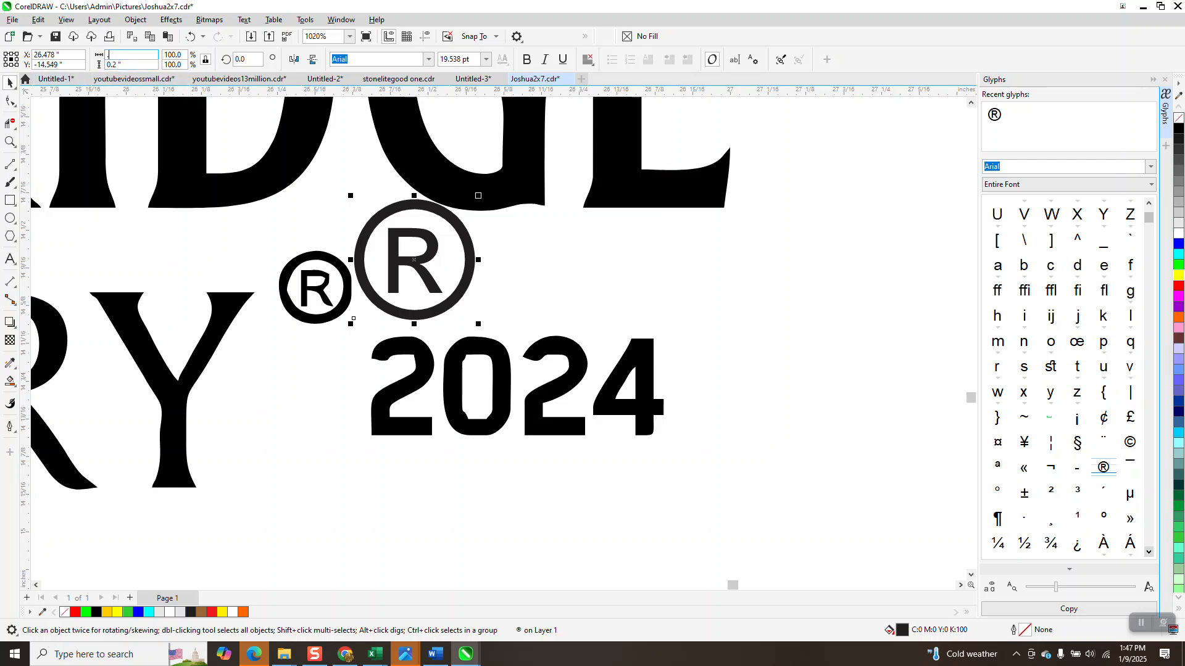
text(2)
key(Return)
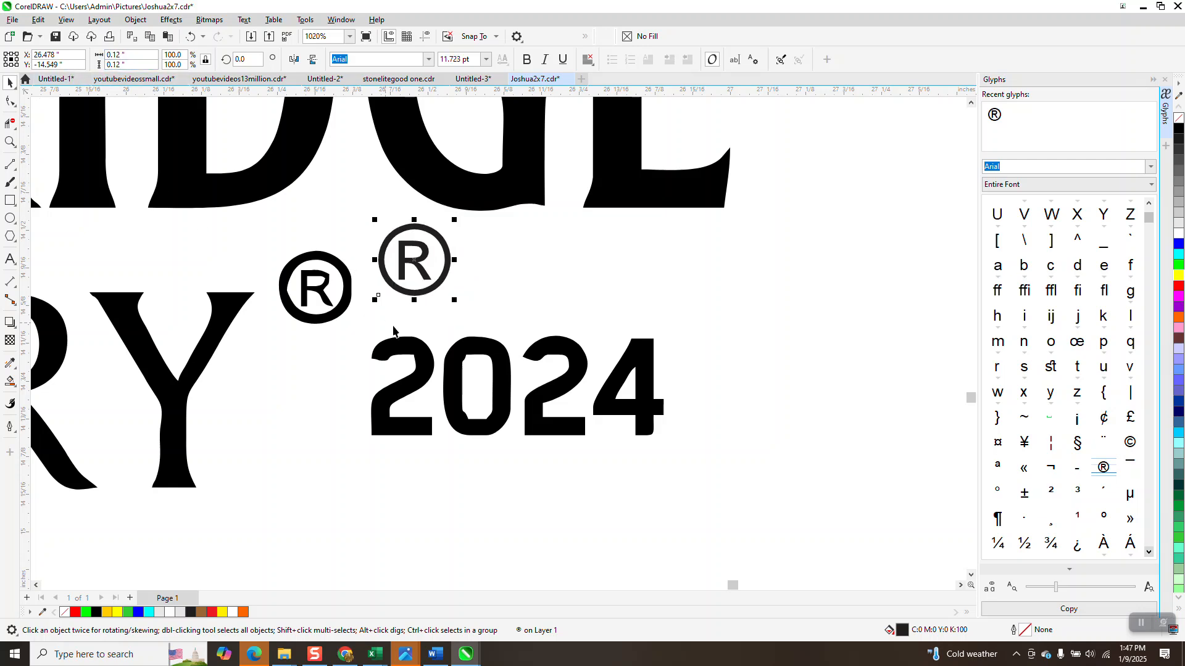
- Colour the traced registered-trademark symbol's ring and R red, and align the new glyph over them
drag(269, 240, 295, 292)
drag(371, 343, 371, 344)
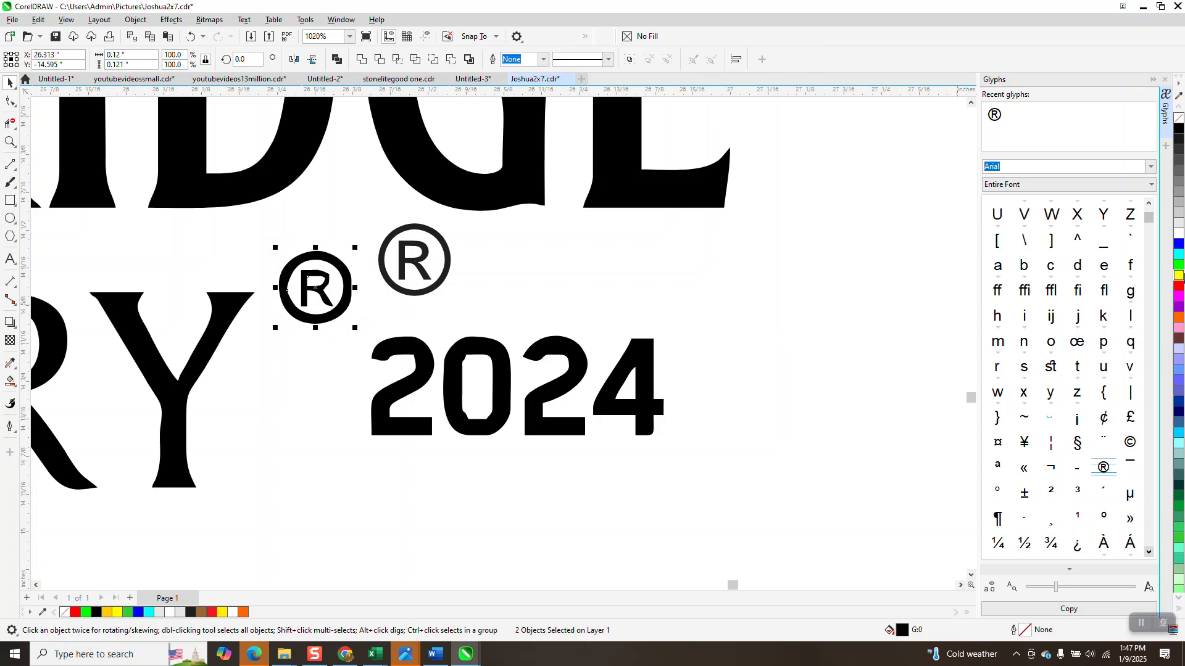
click(1179, 287)
drag(425, 259, 334, 290)
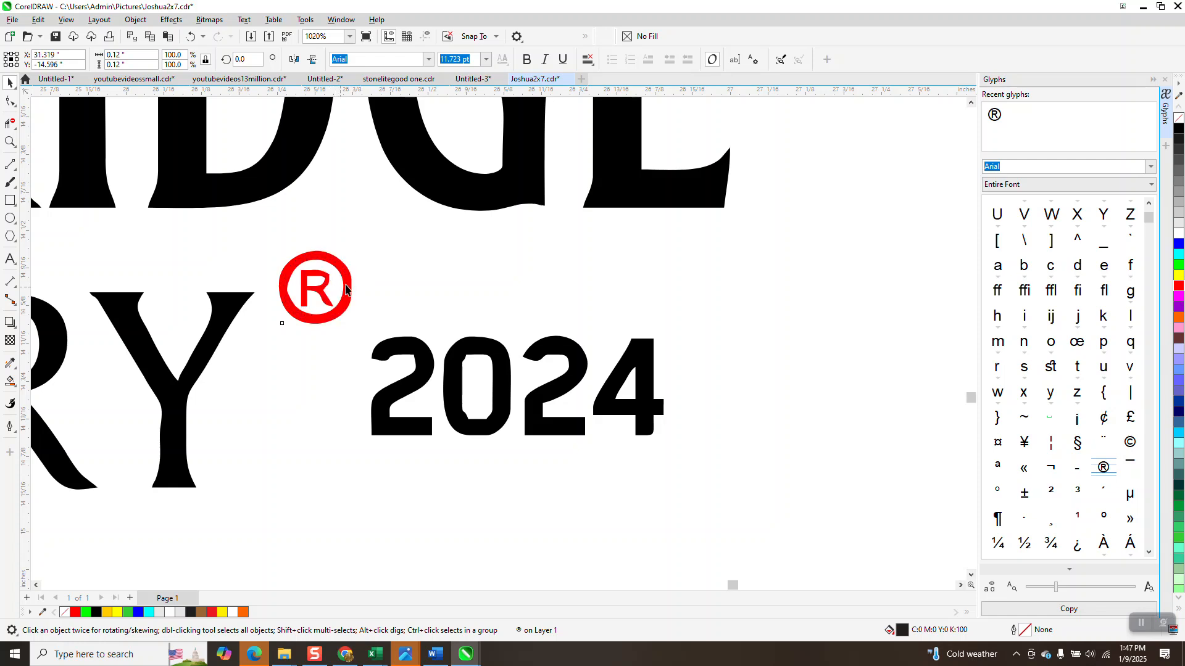
- Delete the red traced ring and R, and nudge the new glyph 5 inches left into their place
click(345, 283)
scroll(336, 284, down, 2)
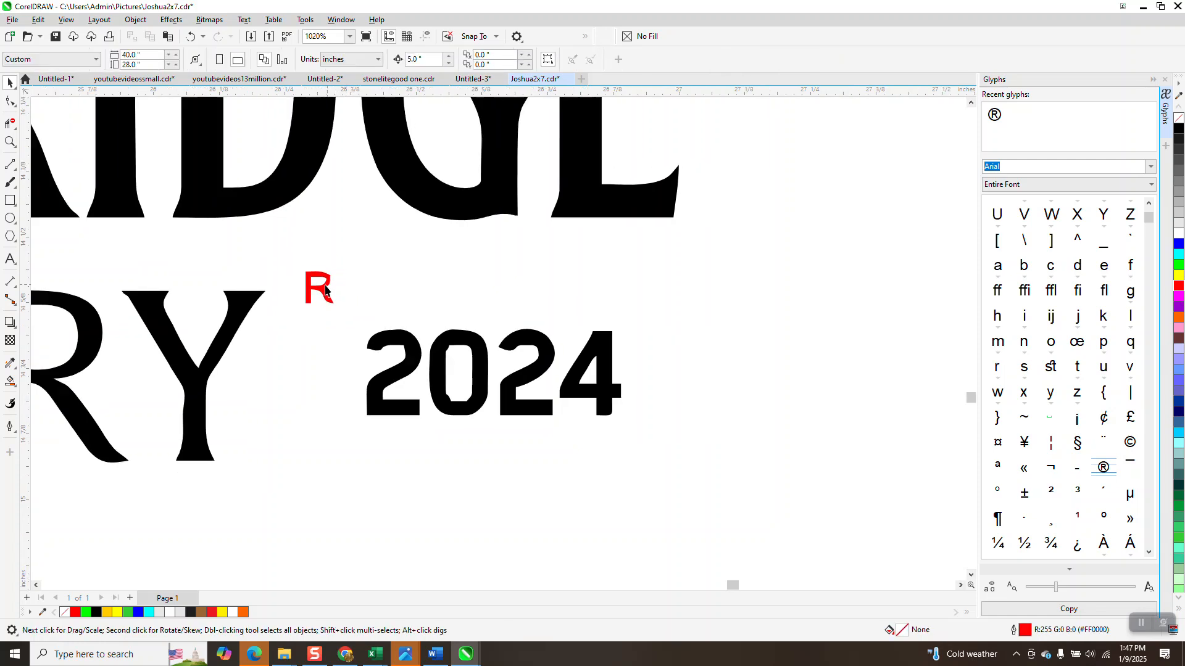
scroll(318, 292, down, 3)
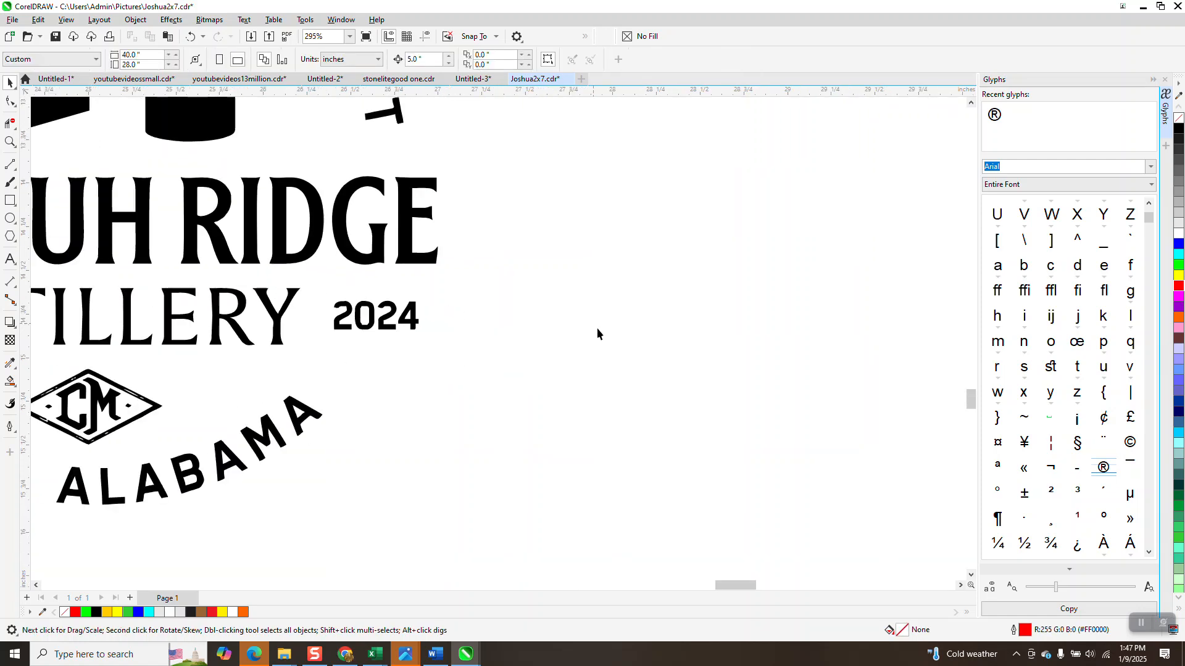
scroll(597, 333, down, 2)
scroll(956, 302, right, 1)
key(Tab)
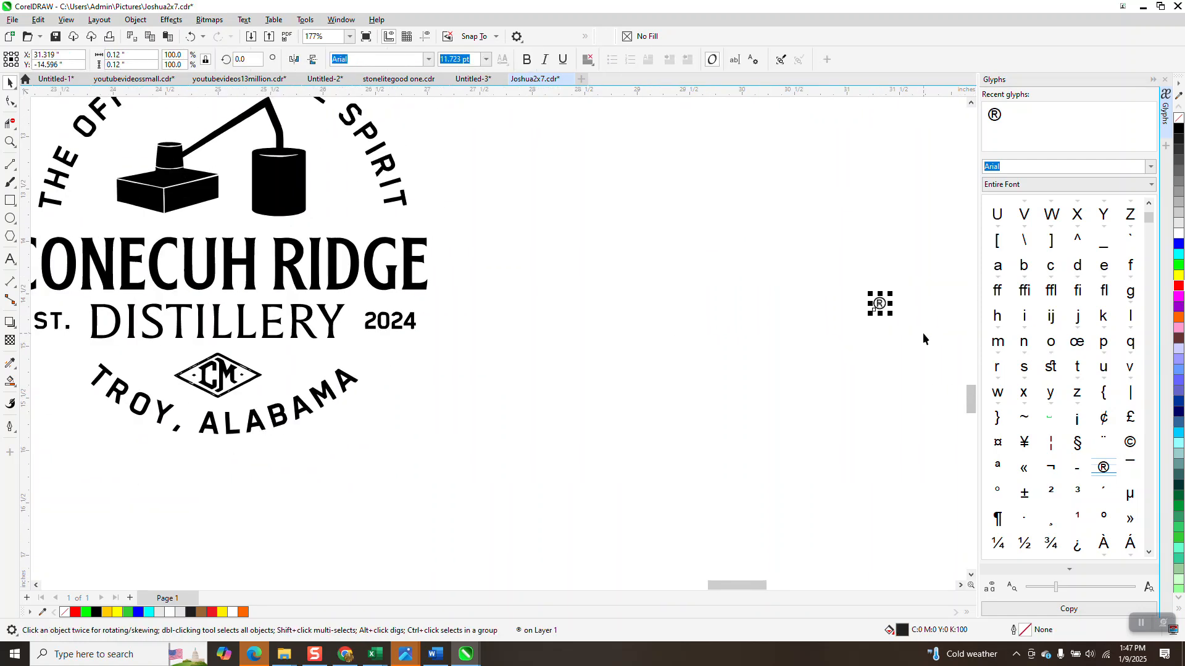
key(Left)
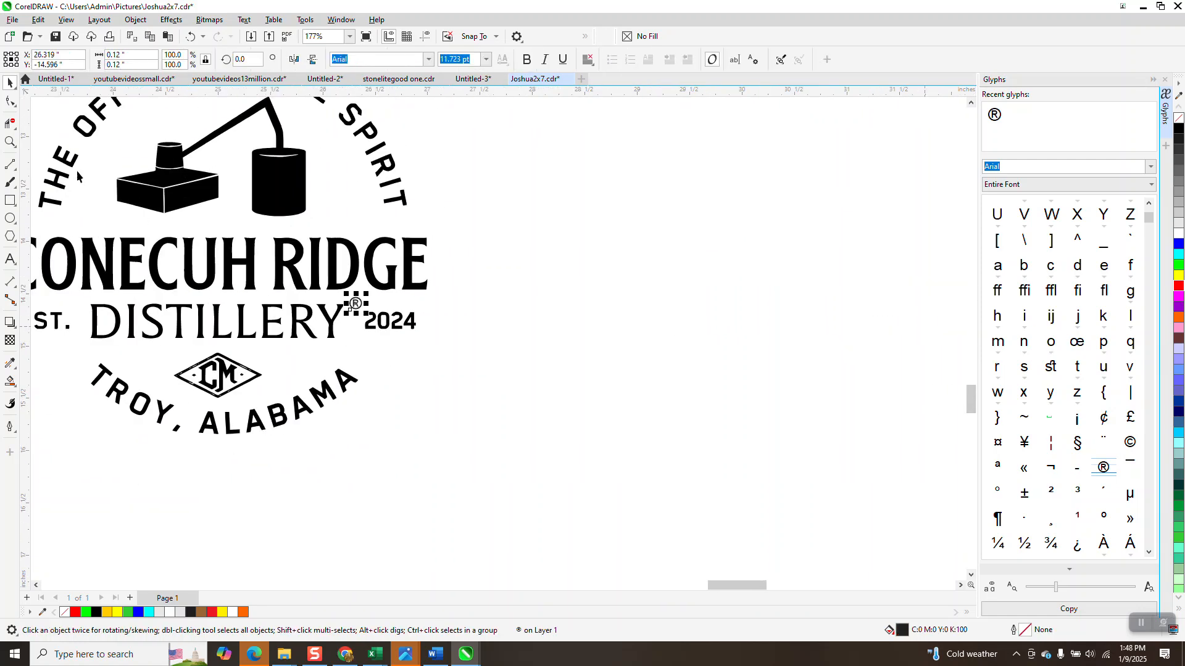
- Examine the traced 2024 digits and the nodes of the first 2 up close
click(10, 142)
drag(291, 274, 482, 362)
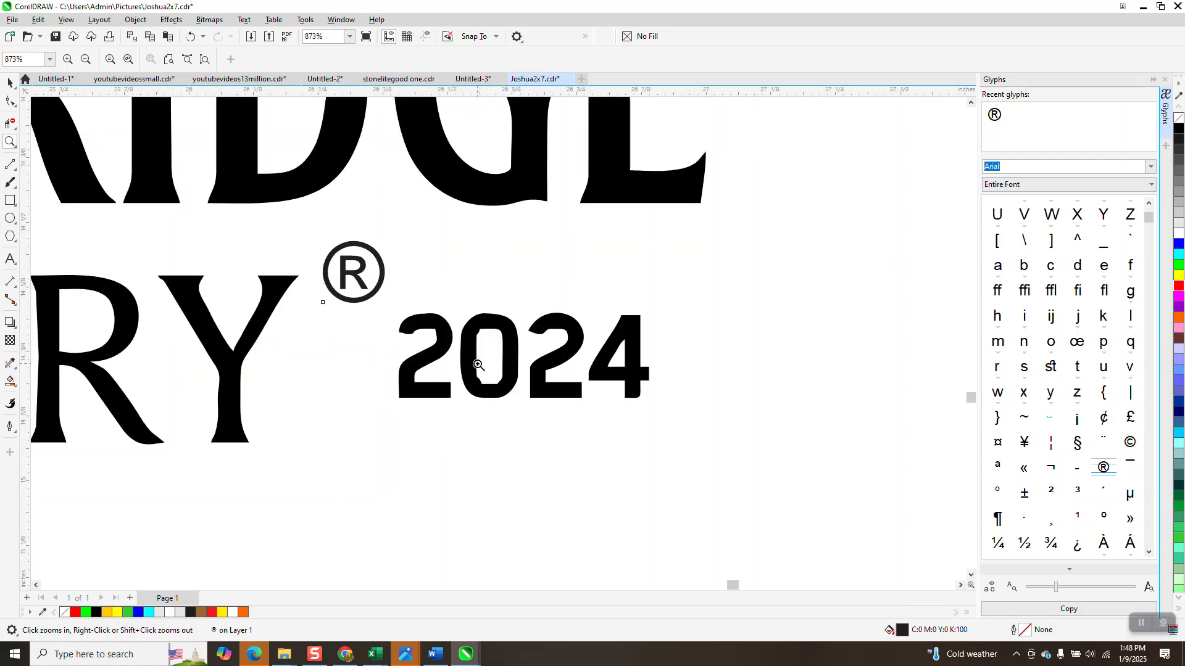
drag(383, 293, 669, 414)
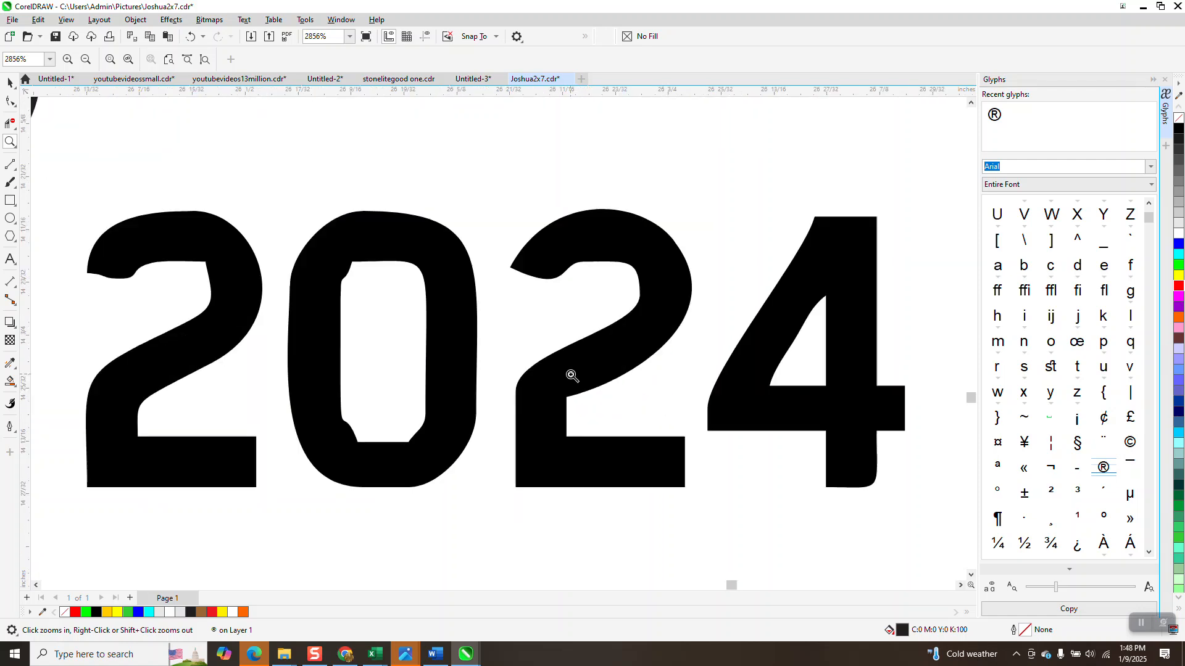
click(10, 101)
click(245, 269)
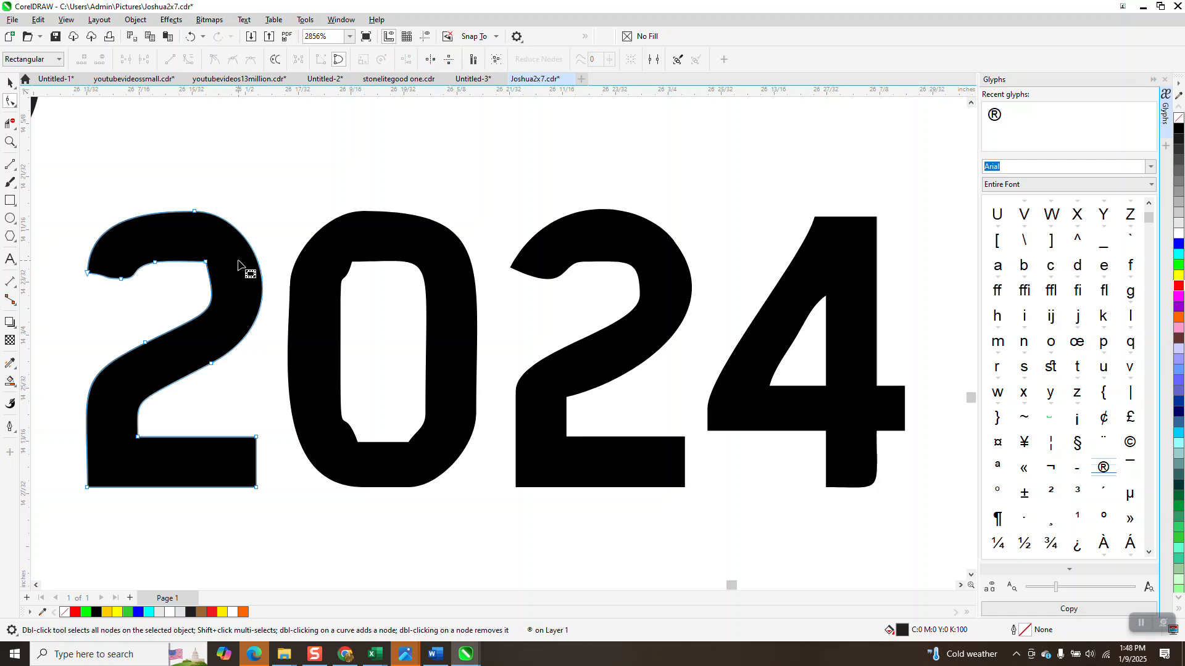
scroll(355, 395, down, 2)
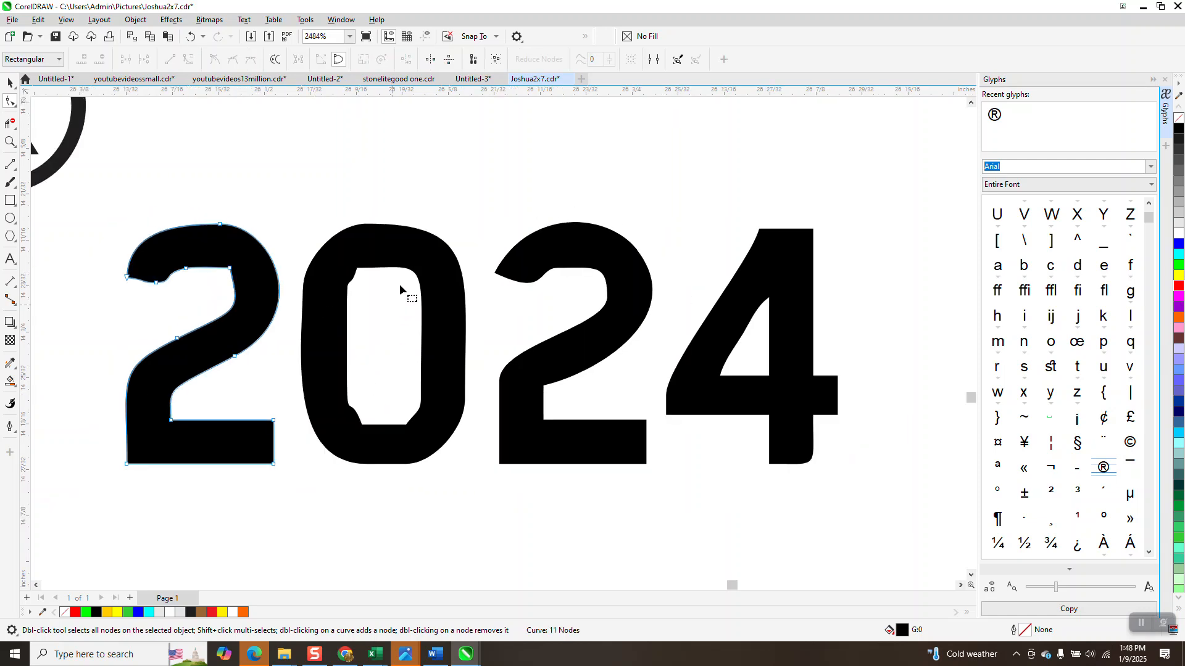
- Add the artistic text 2024 in Arial at 200 pt
click(10, 259)
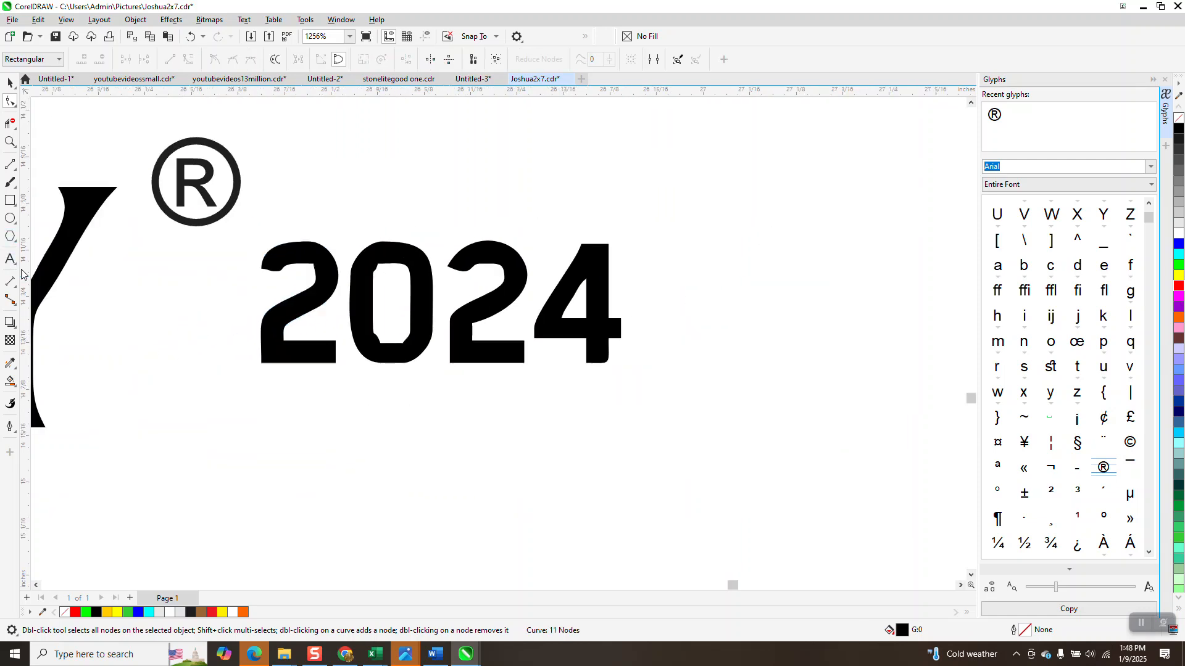
click(350, 457)
text(202)
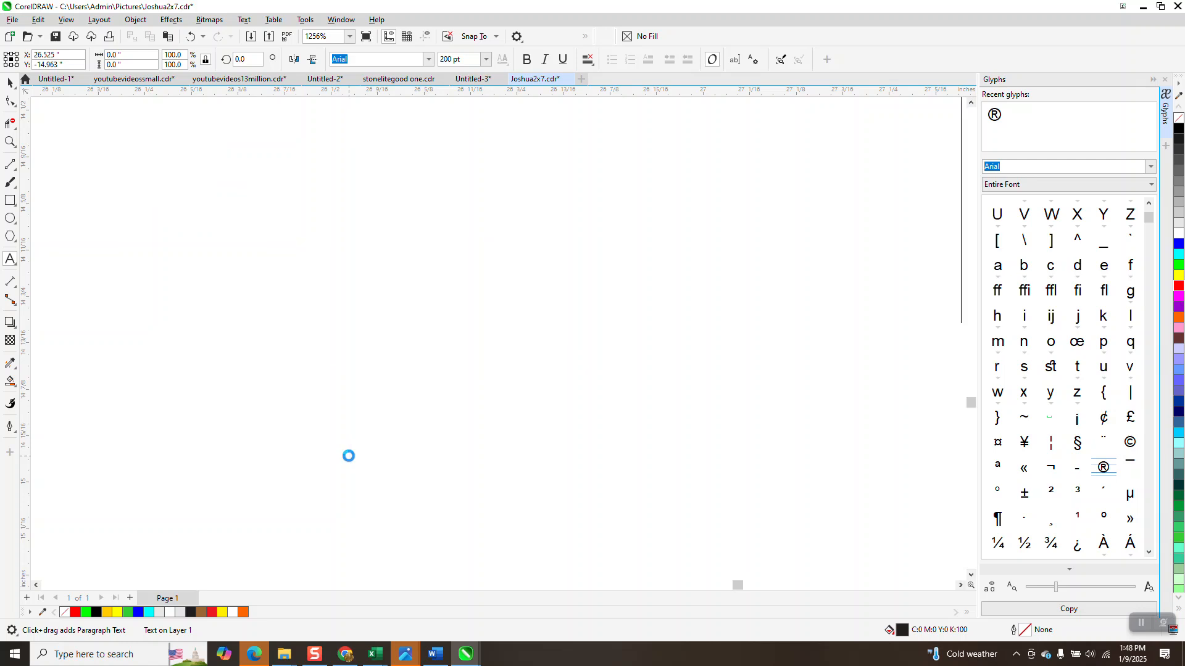
text(4)
scroll(543, 448, down, 10)
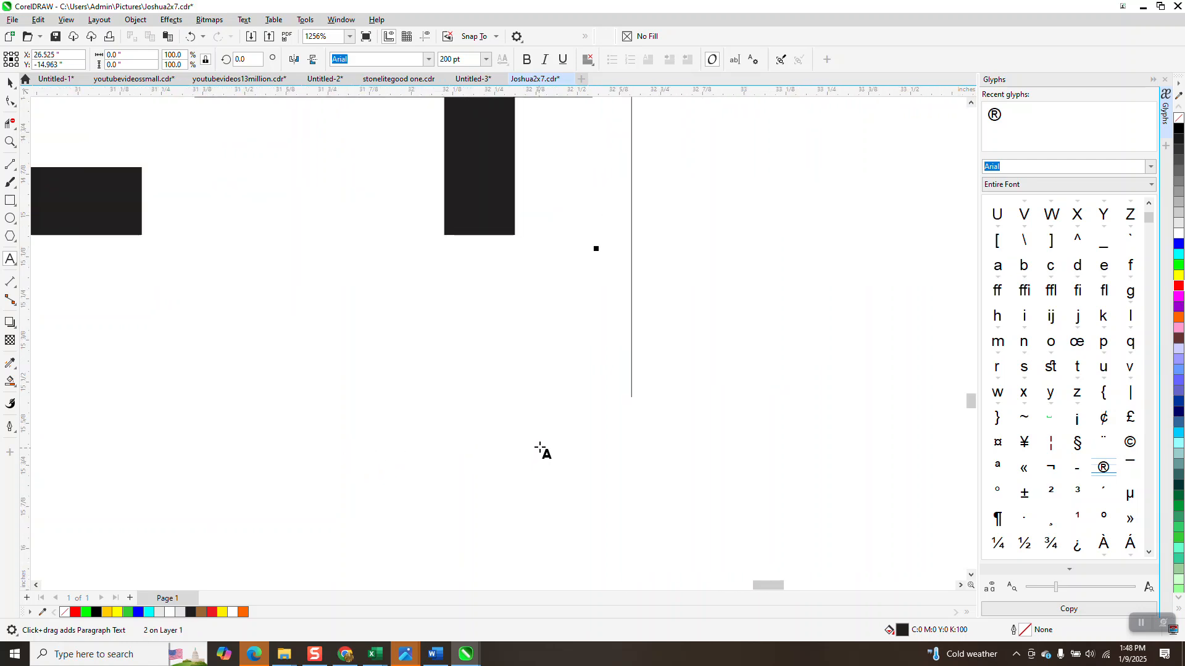
- Scale the new 2024 text down to about 0.641 inches wide and place it just below the traced 2024
click(16, 84)
drag(554, 300, 389, 392)
drag(275, 398, 250, 405)
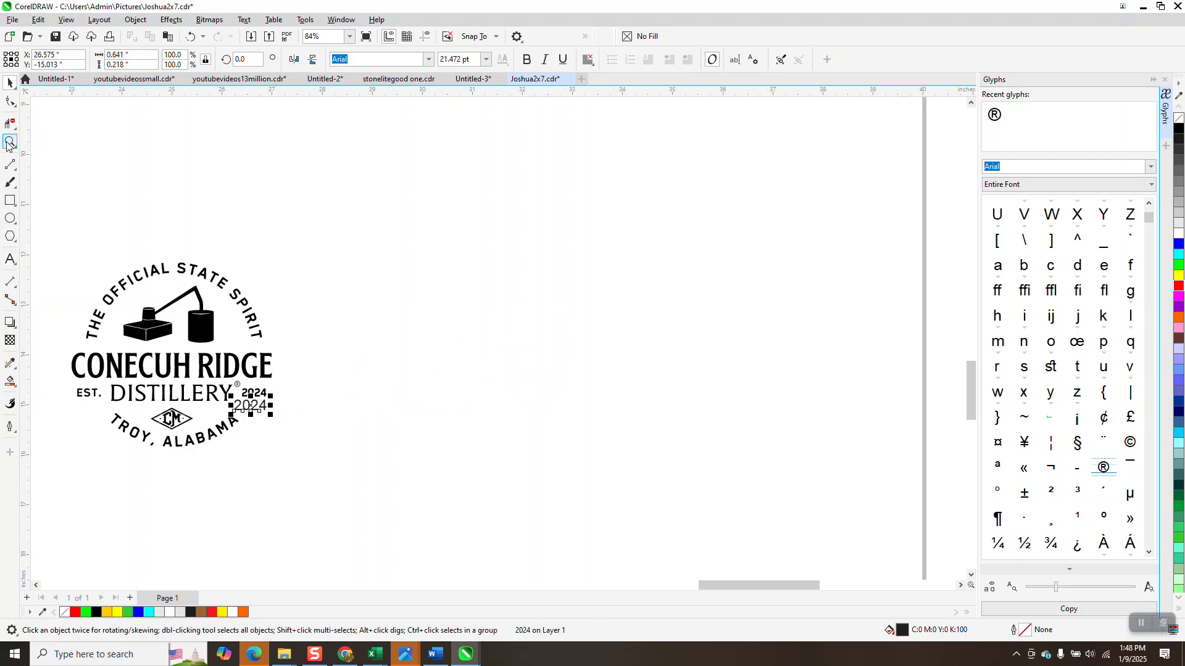
click(9, 142)
drag(206, 370, 322, 447)
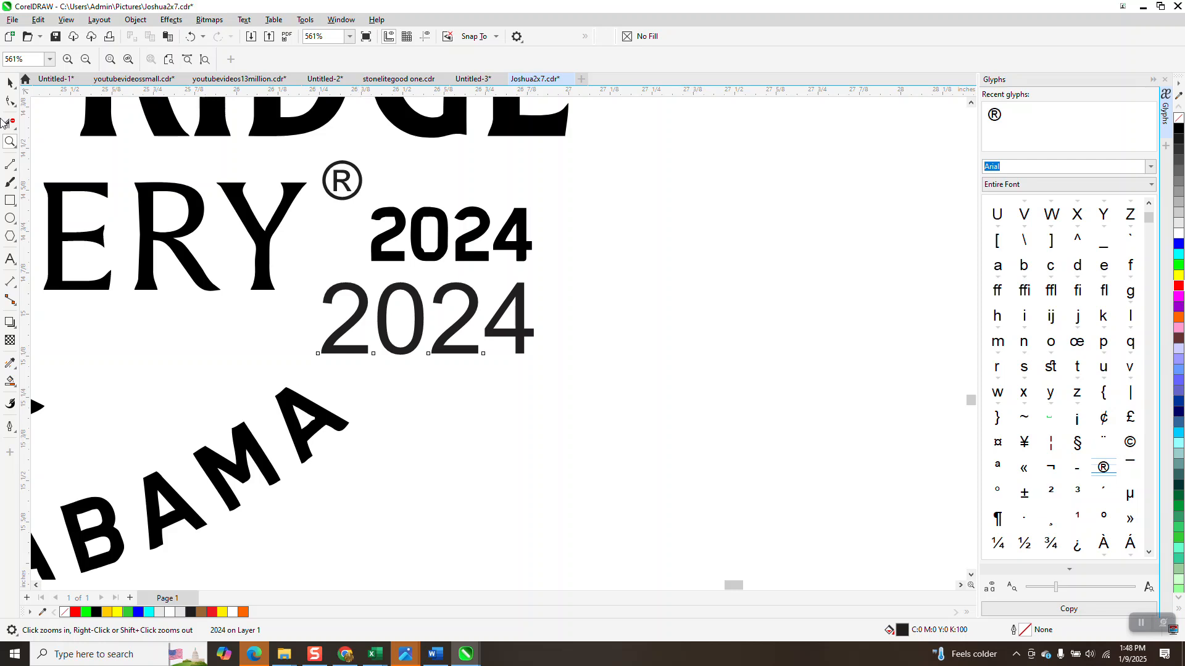
click(9, 82)
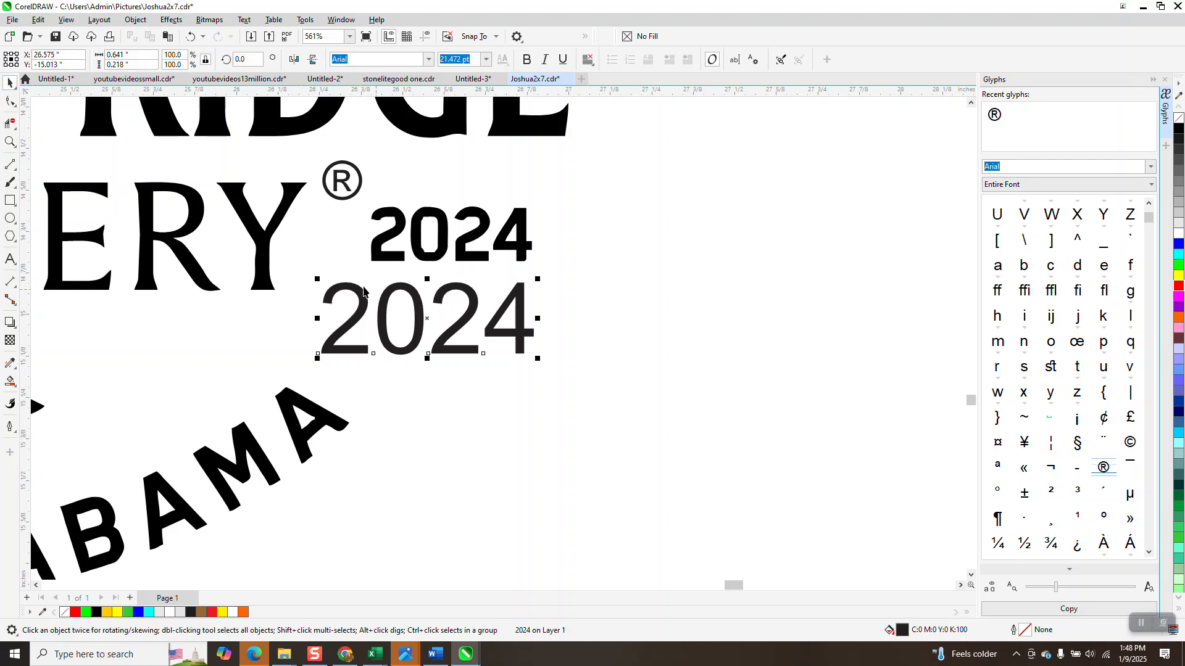
- Make the new 2024 text bold, shrink it to about 0.492 inches wide, and line it up under the traced 2024
drag(314, 281, 355, 291)
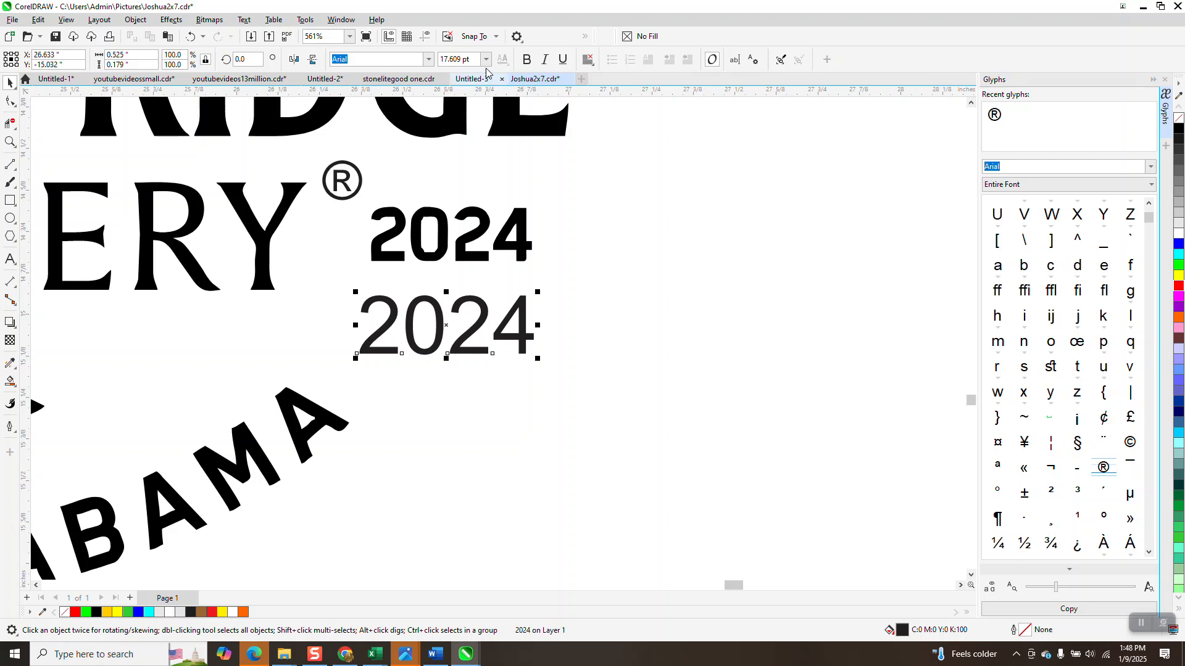
click(527, 60)
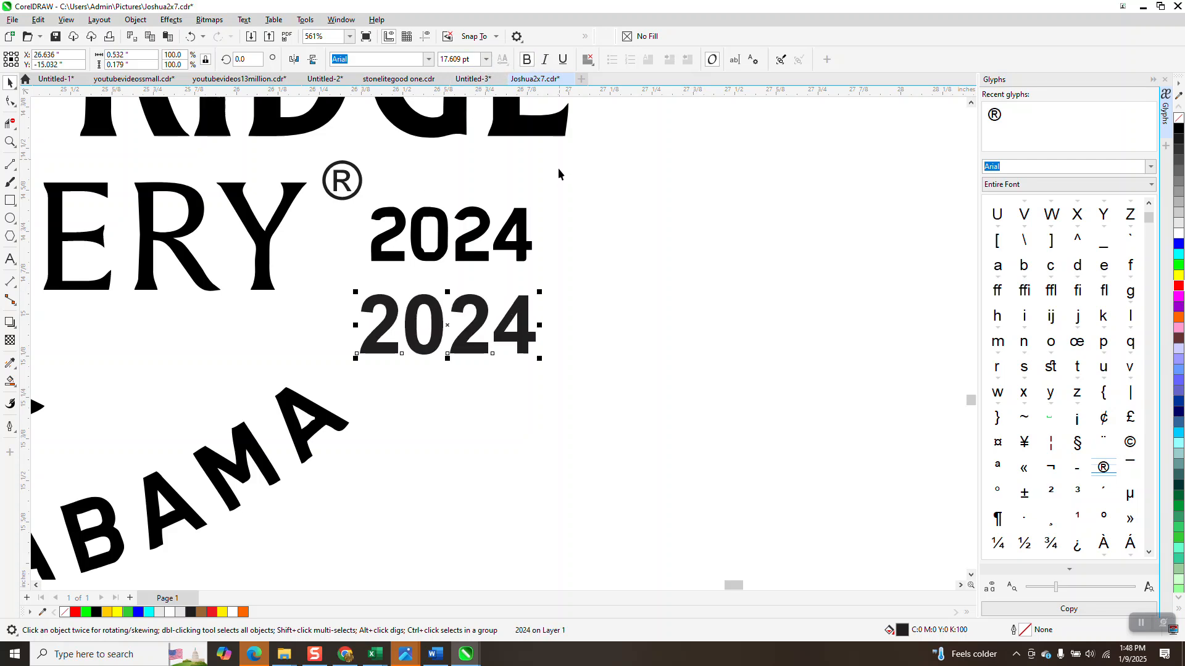
drag(542, 290, 528, 295)
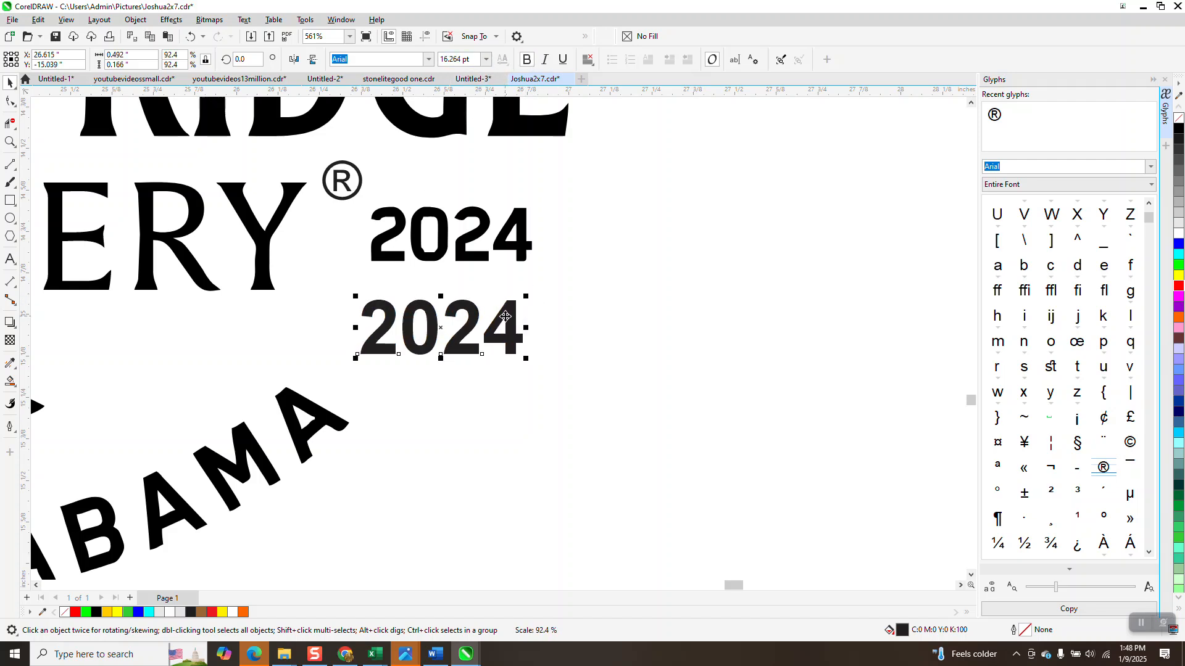
mouse_move(469, 327)
mouse_down()
mouse_move(484, 237)
mouse_move(484, 323)
mouse_up()
- Set the nudge distance to 1 inch, move the bold 2024 right by that amount from the traced position, and delete the traced 2024
click(566, 270)
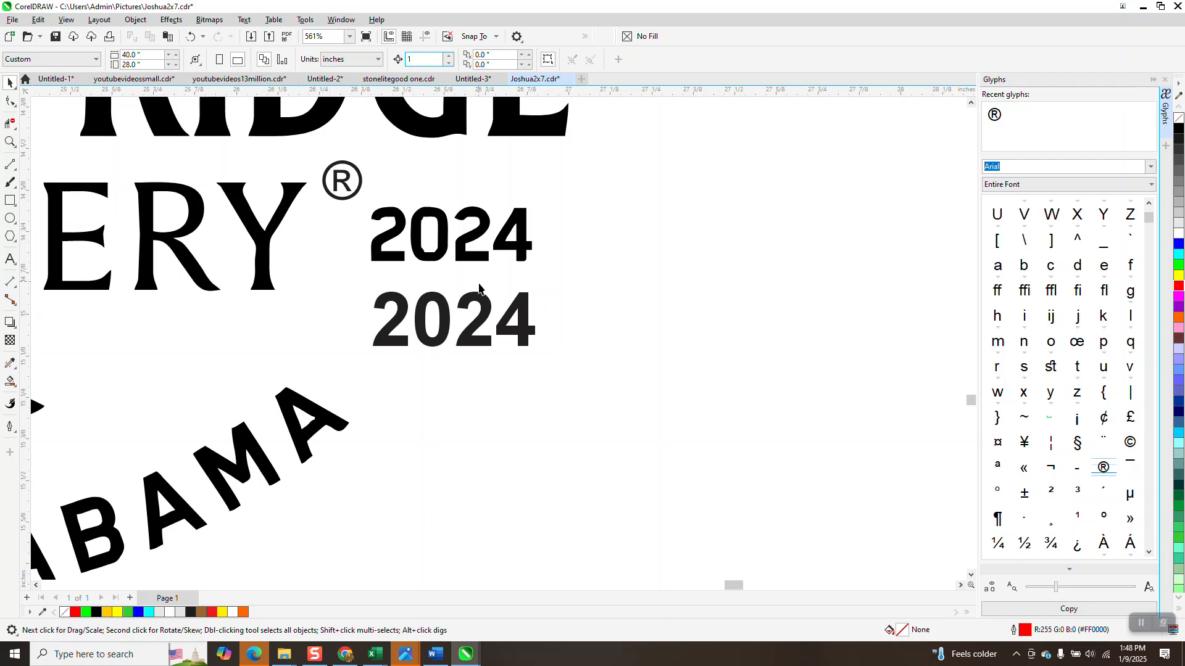
drag(527, 316, 360, 309)
key(shift+Right)
key(Delete)
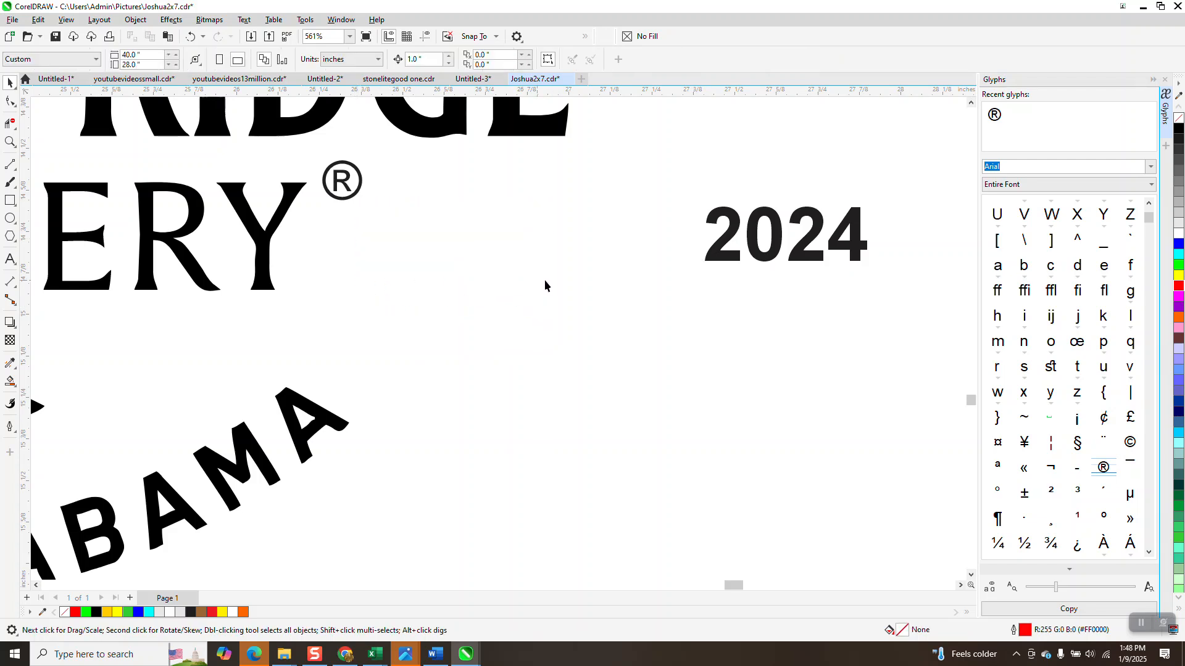
- Move the bold 2024 text left by the 1-inch nudge distance, back into place beside DISTILLERY
click(725, 266)
key(shift+Left)
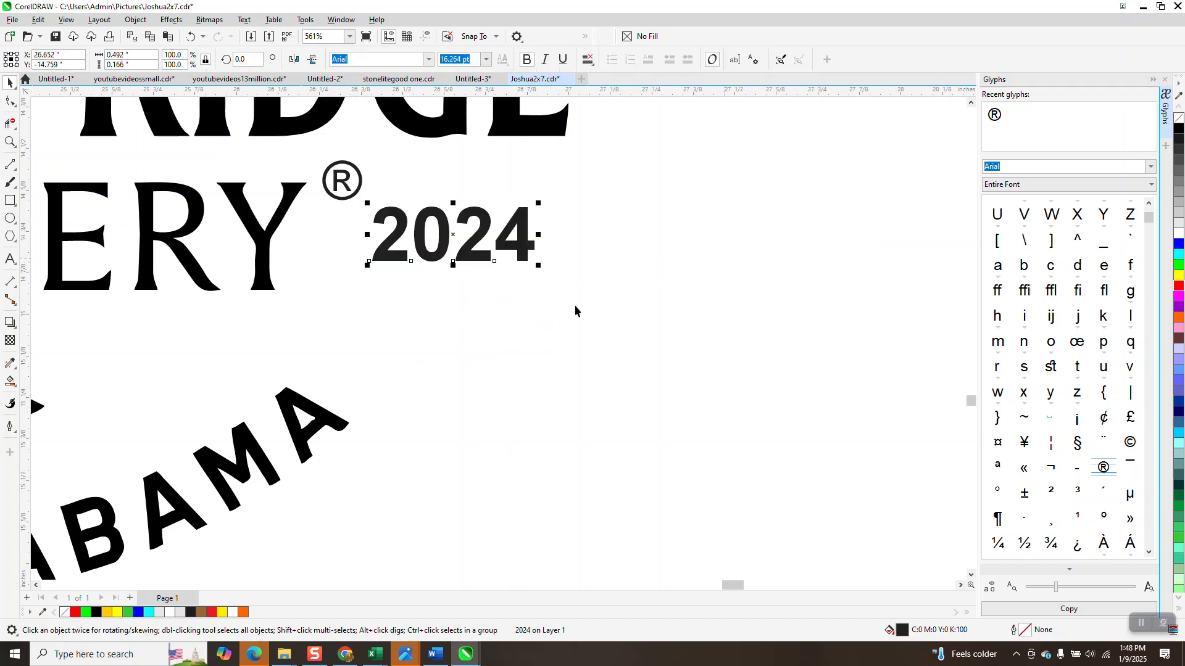
scroll(554, 347, down, 5)
scroll(324, 287, down, 1)
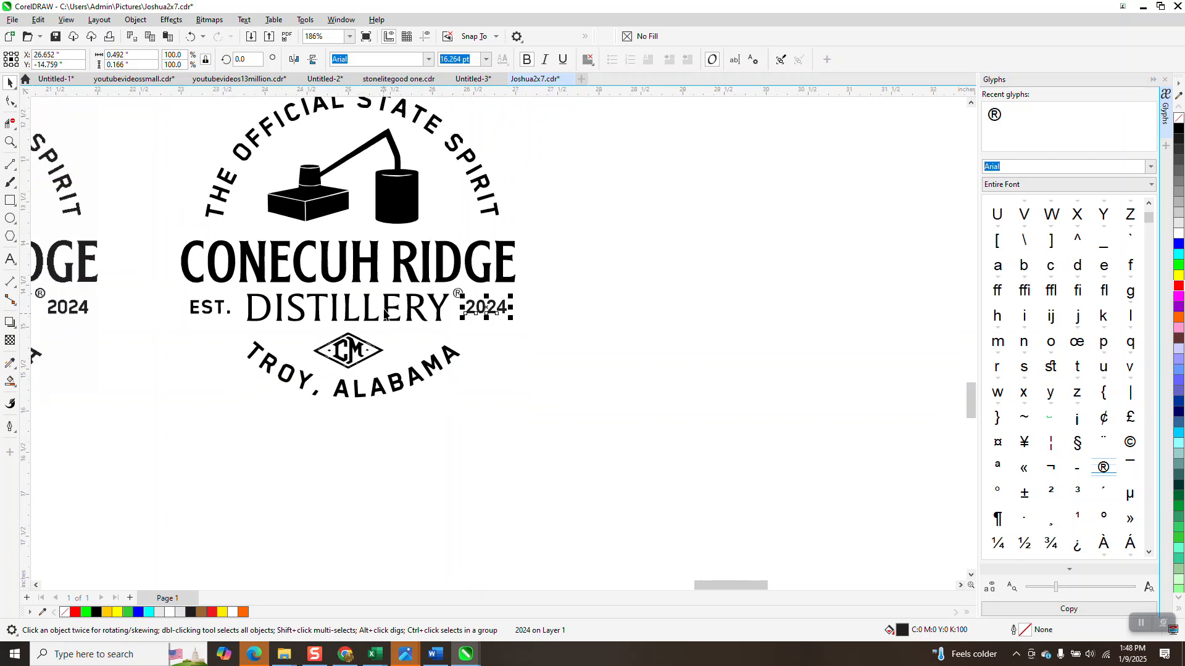
- Draw a rectangle about 0.644 by 0.206 inches across the top of the barrel and fill it yellow
click(8, 142)
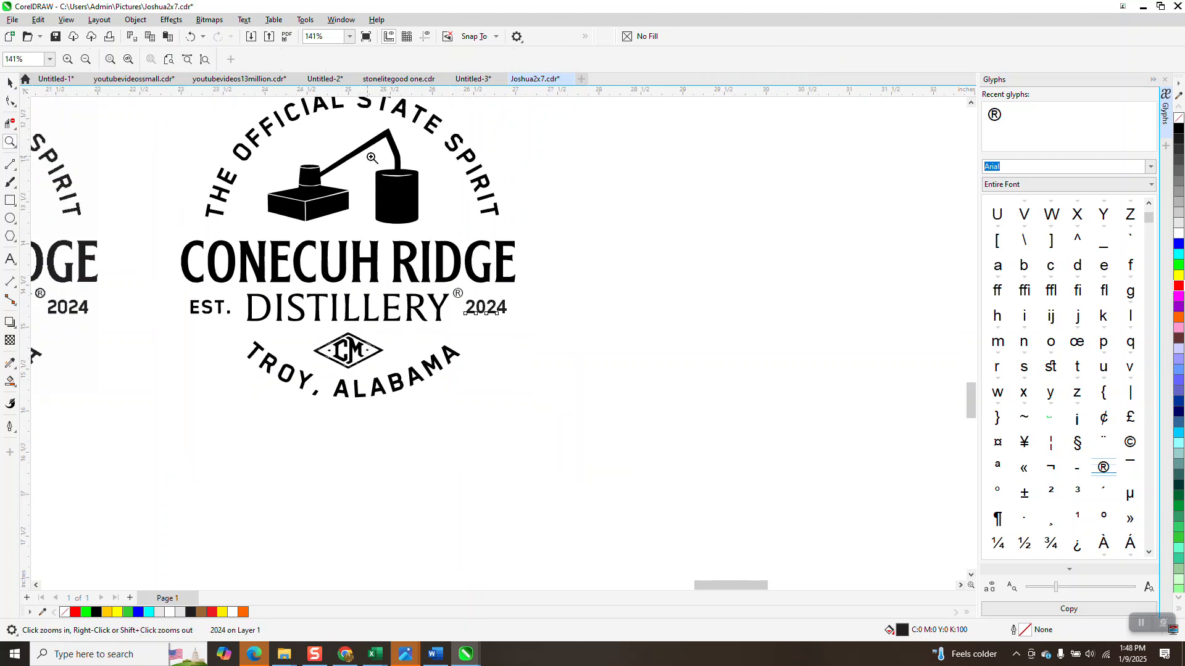
drag(370, 161, 443, 207)
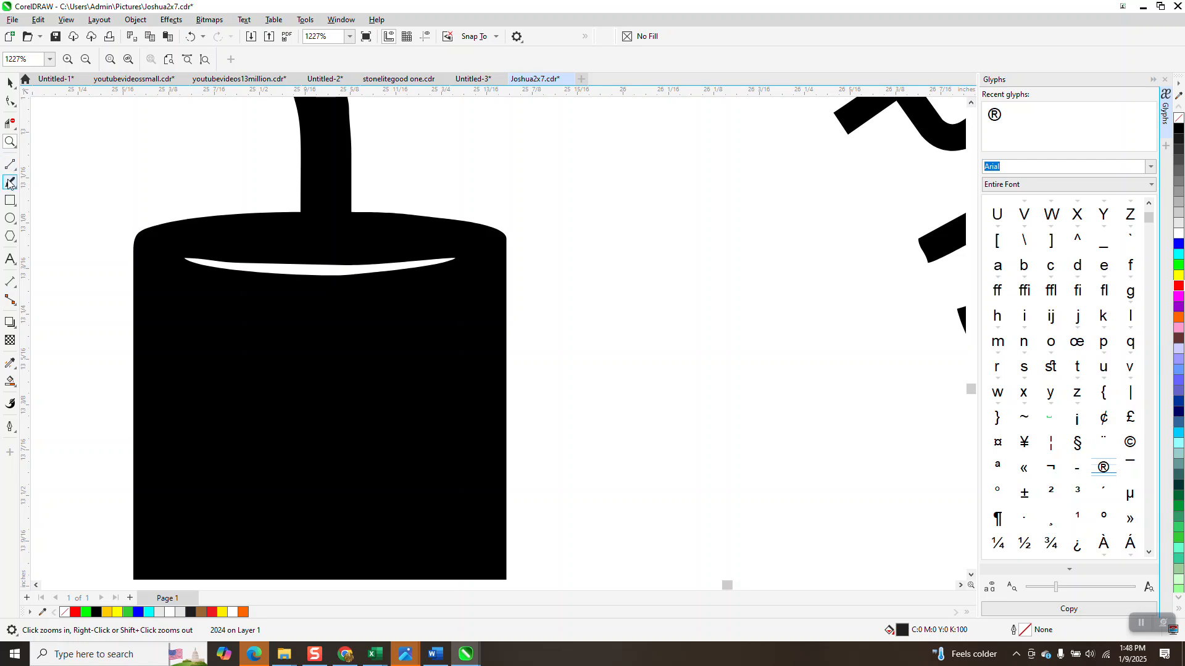
click(10, 201)
drag(116, 185, 583, 335)
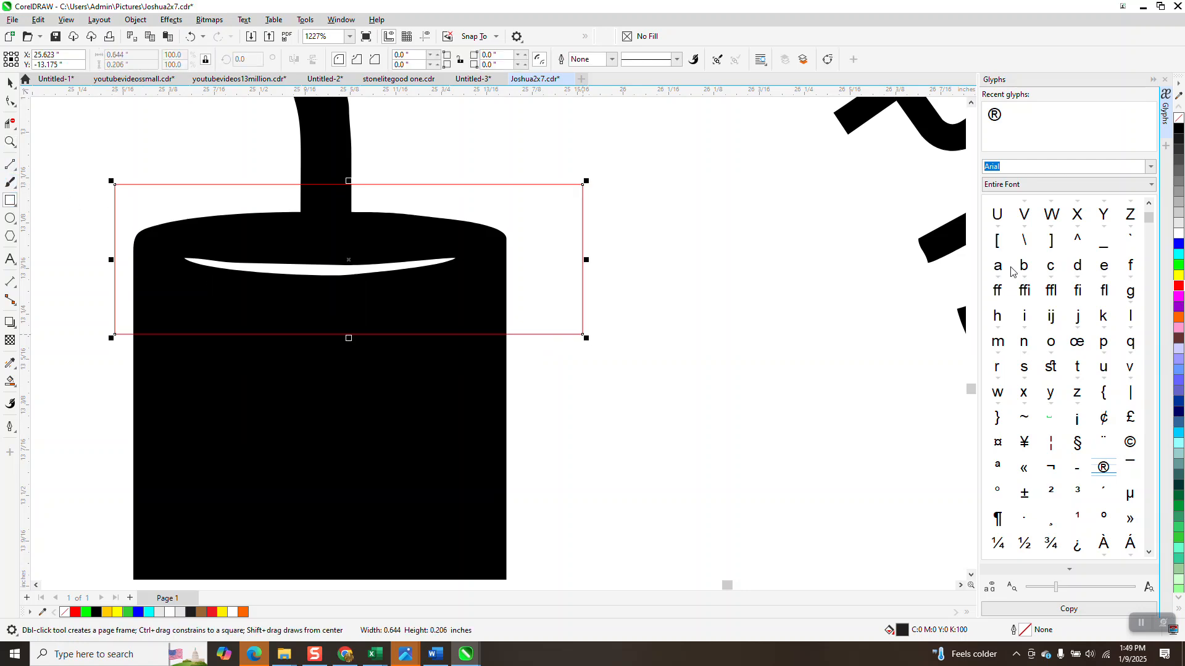
click(1178, 276)
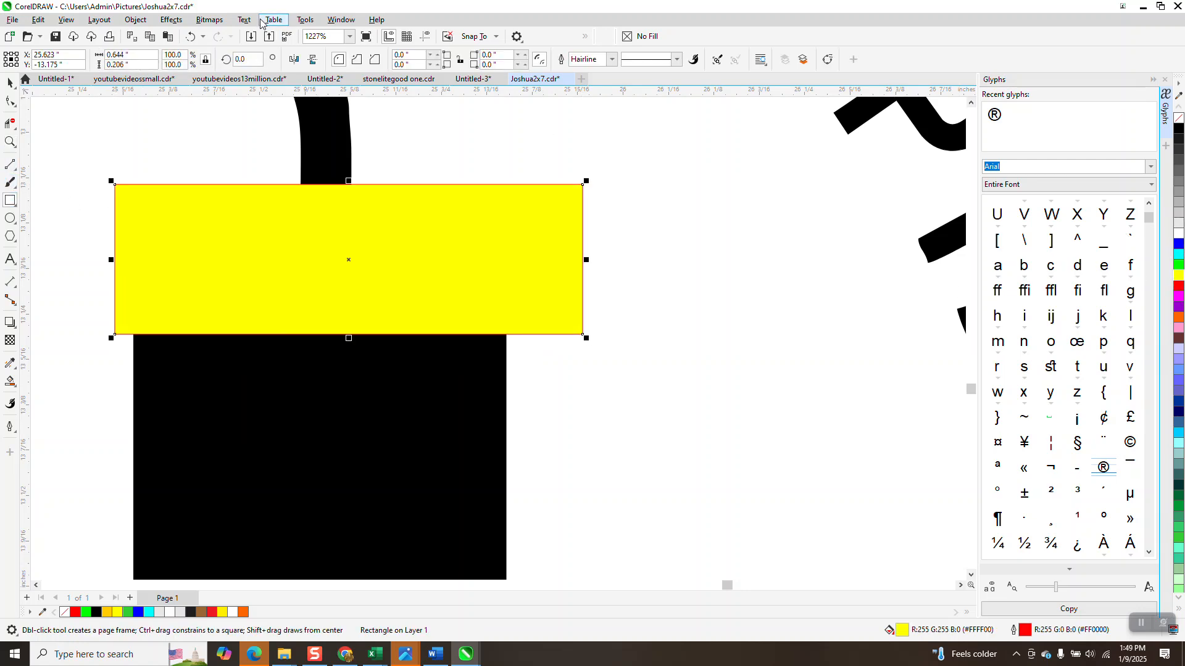
- Place the yellow rectangle behind the barrel to check whether the slit is see-through, and delete the rectangle
click(136, 19)
mouse_move(185, 216)
click(449, 269)
click(11, 83)
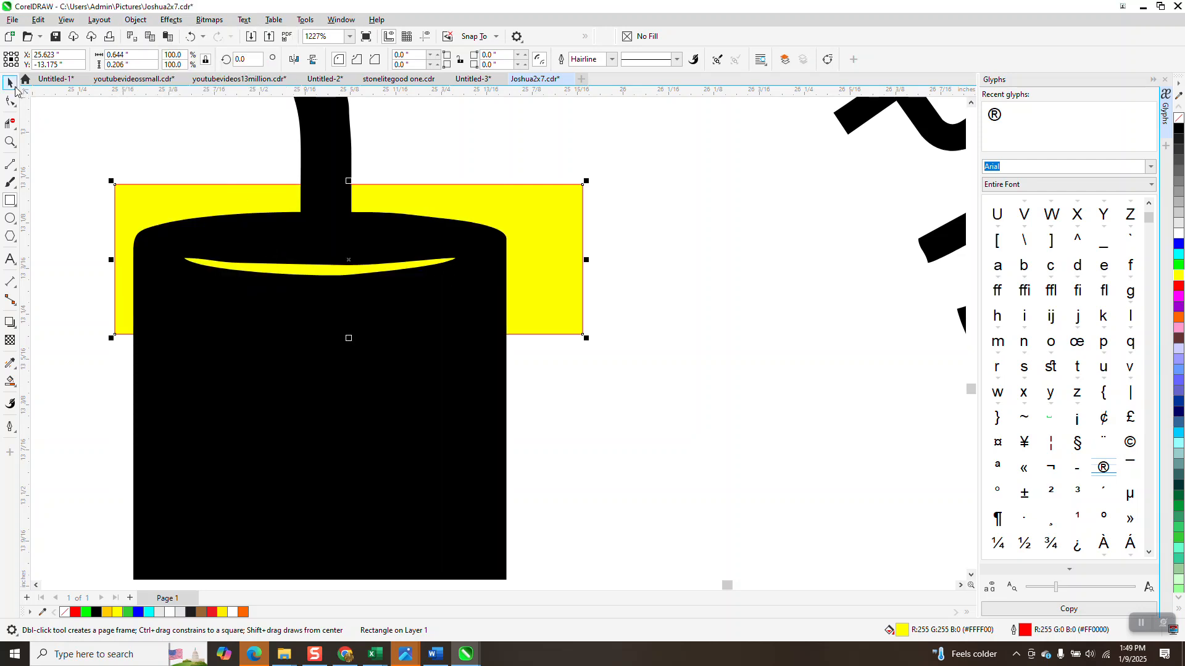
key(Delete)
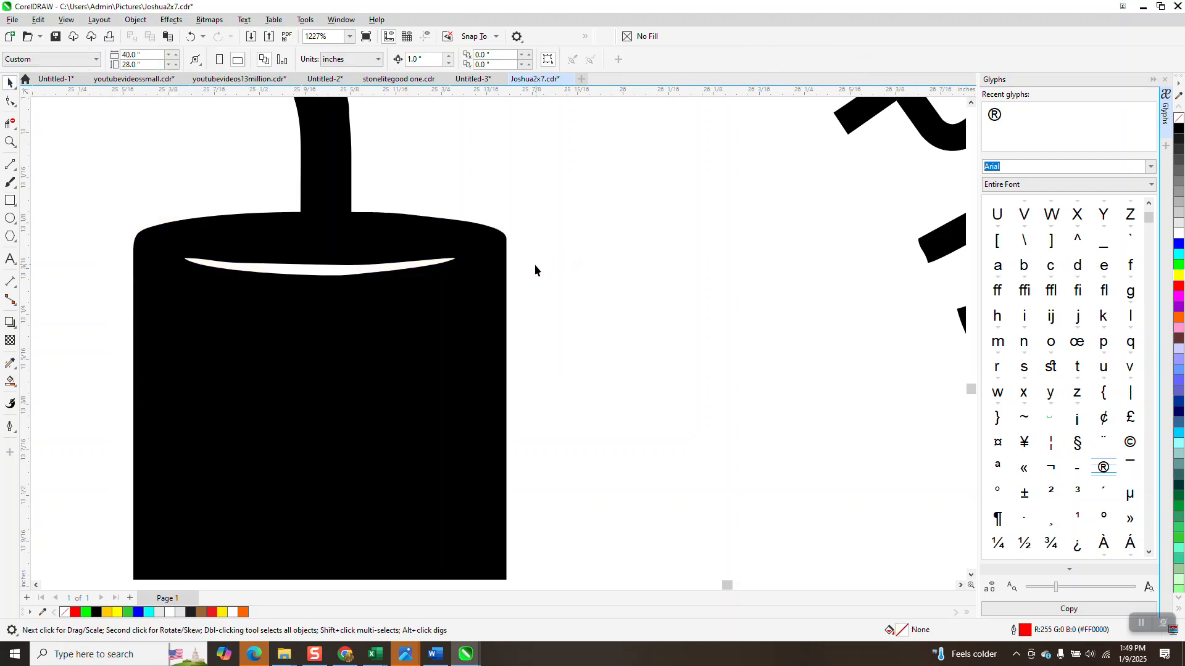
- Try to thicken the barrel's slit by lowering the middle node and left curve handle of its lower edge
scroll(534, 264, down, 2)
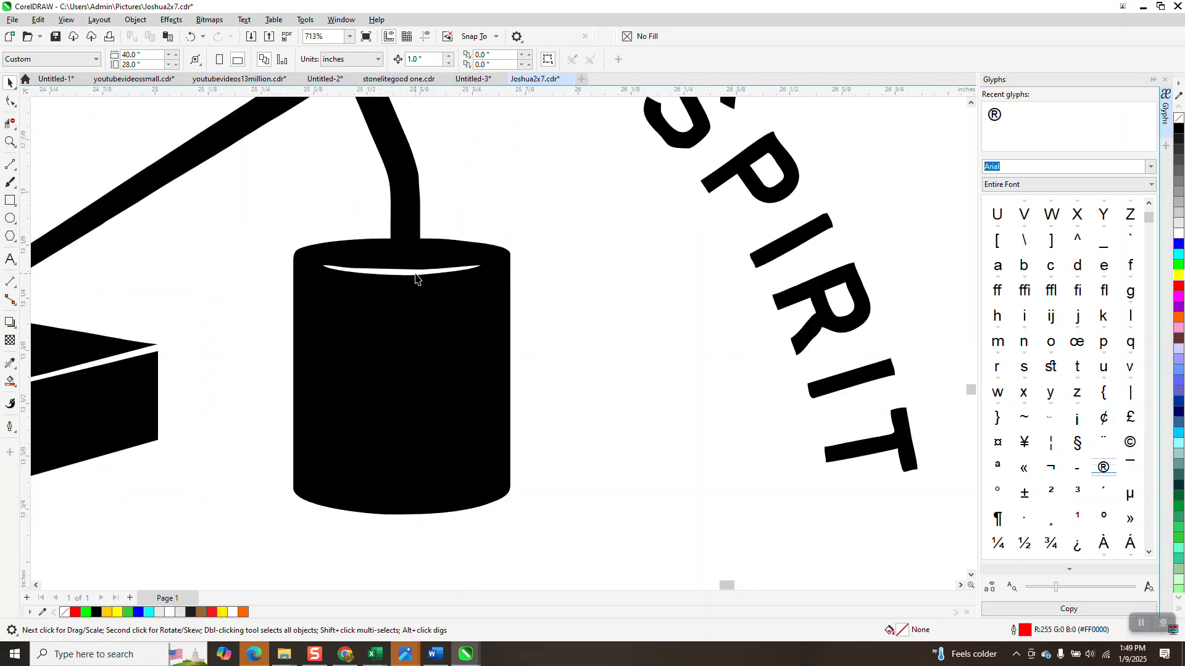
click(9, 141)
drag(257, 239, 584, 346)
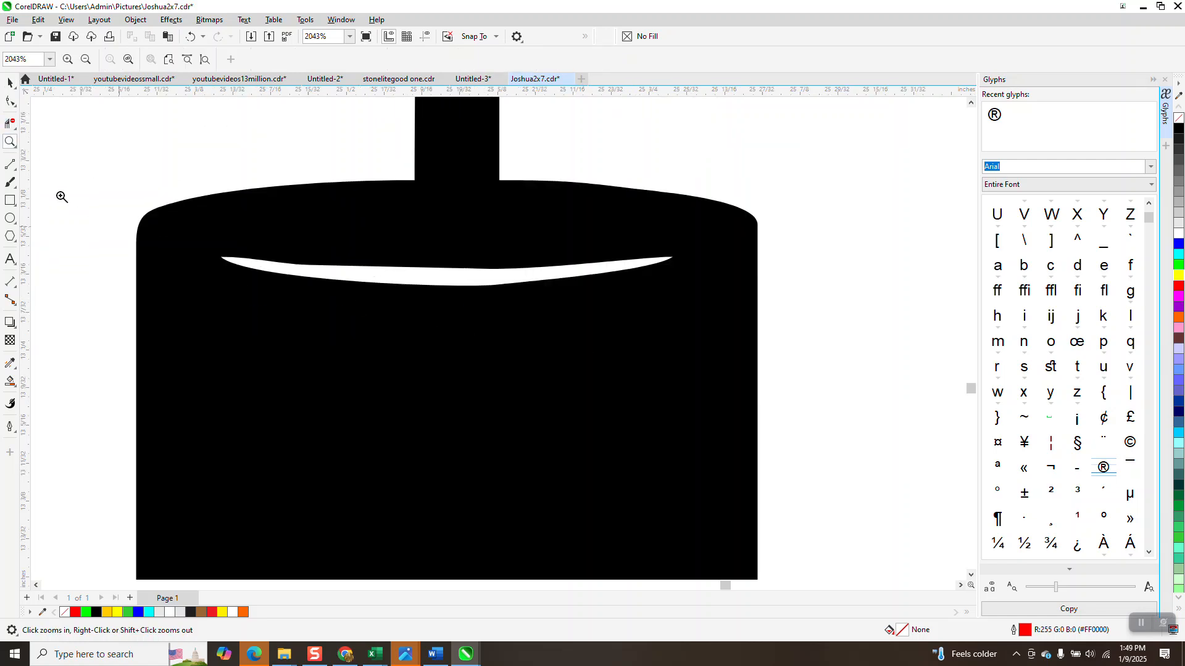
click(11, 105)
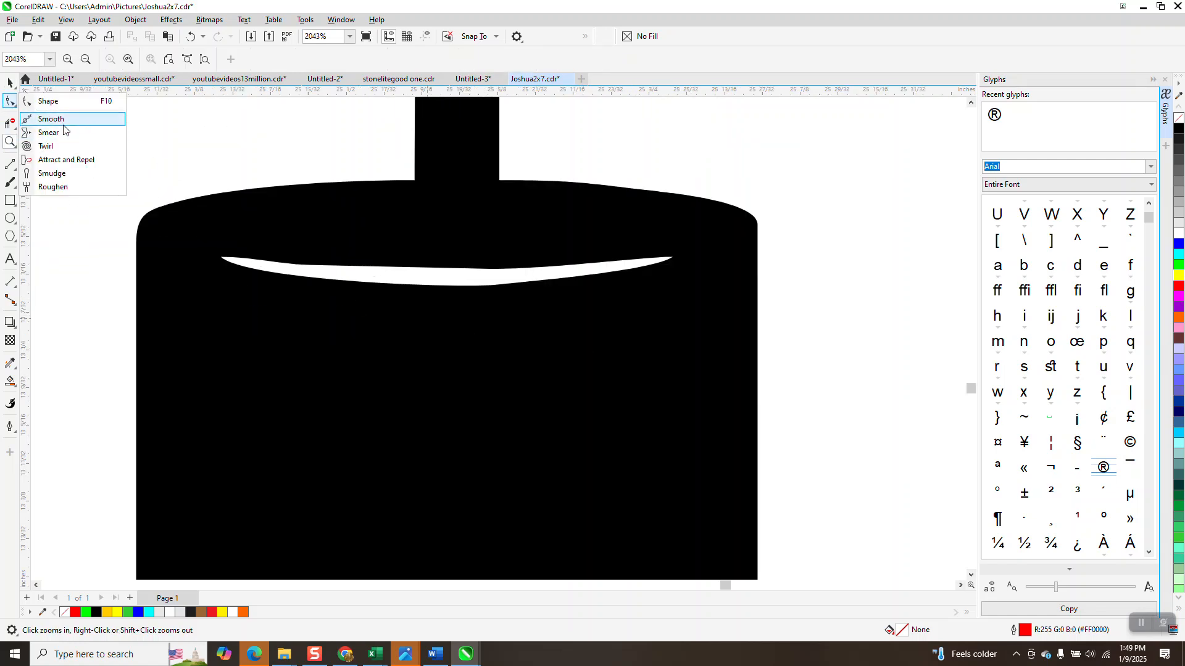
click(48, 101)
click(458, 286)
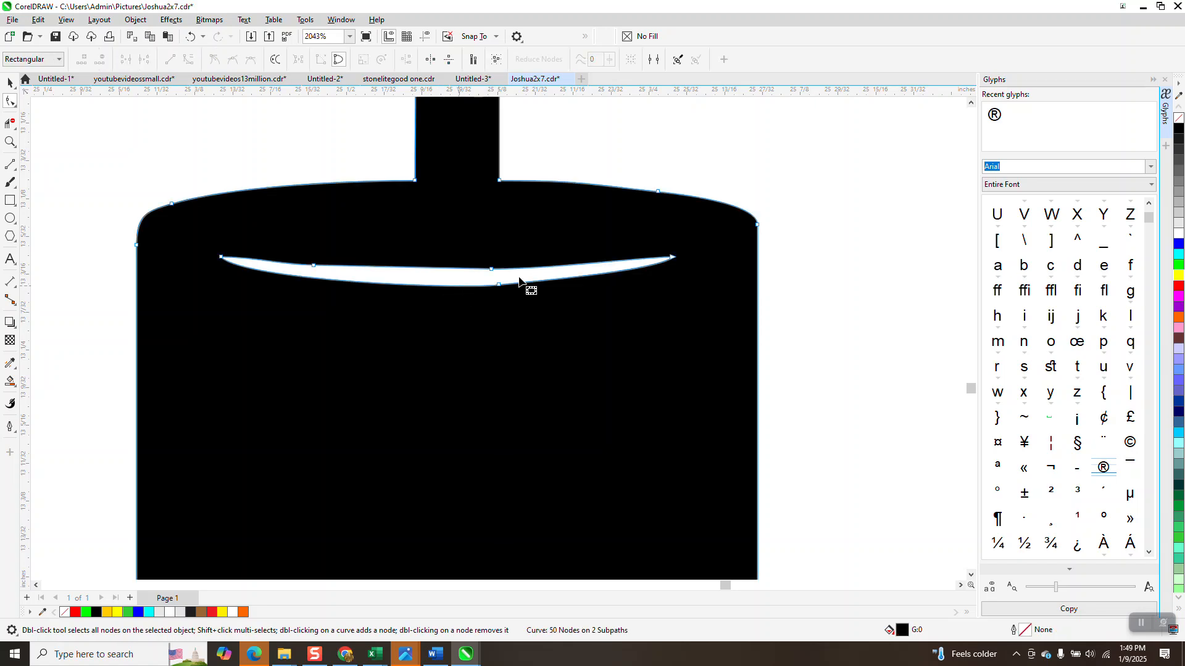
drag(499, 286, 498, 292)
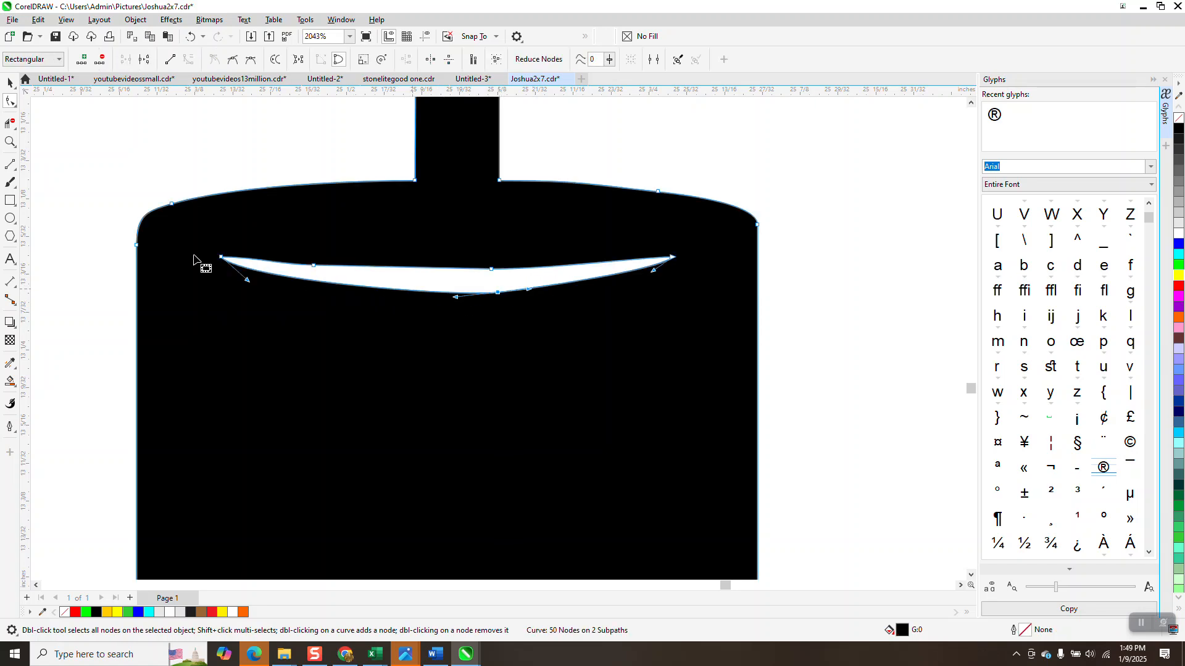
drag(248, 282, 245, 290)
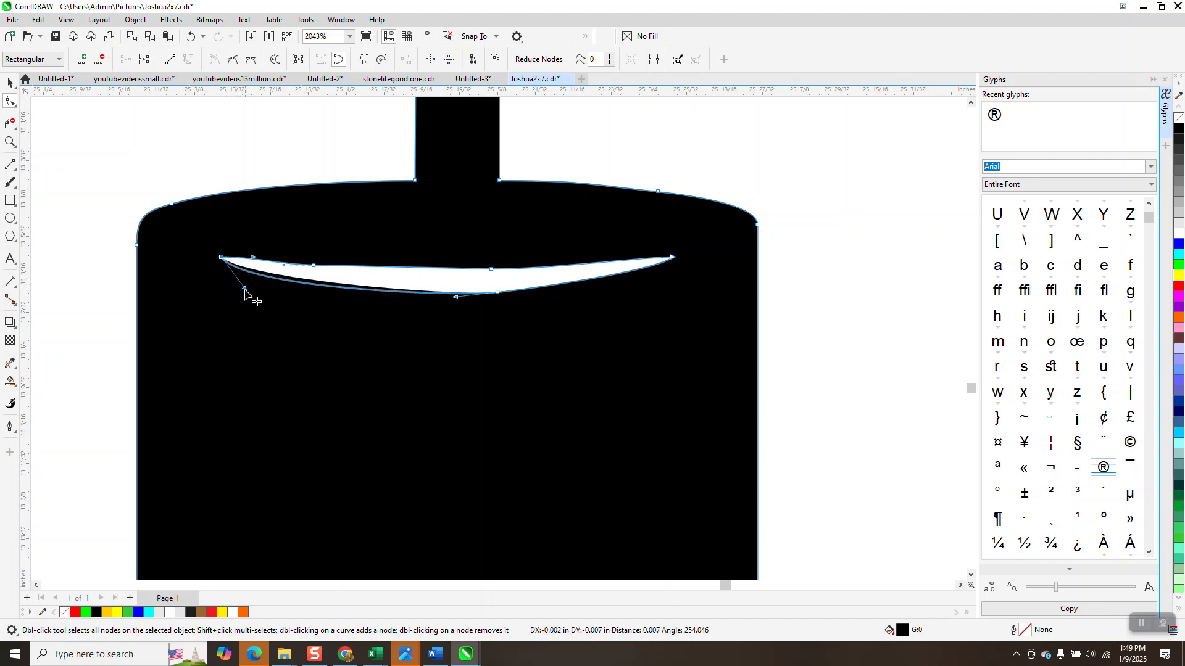
scroll(407, 347, down, 1)
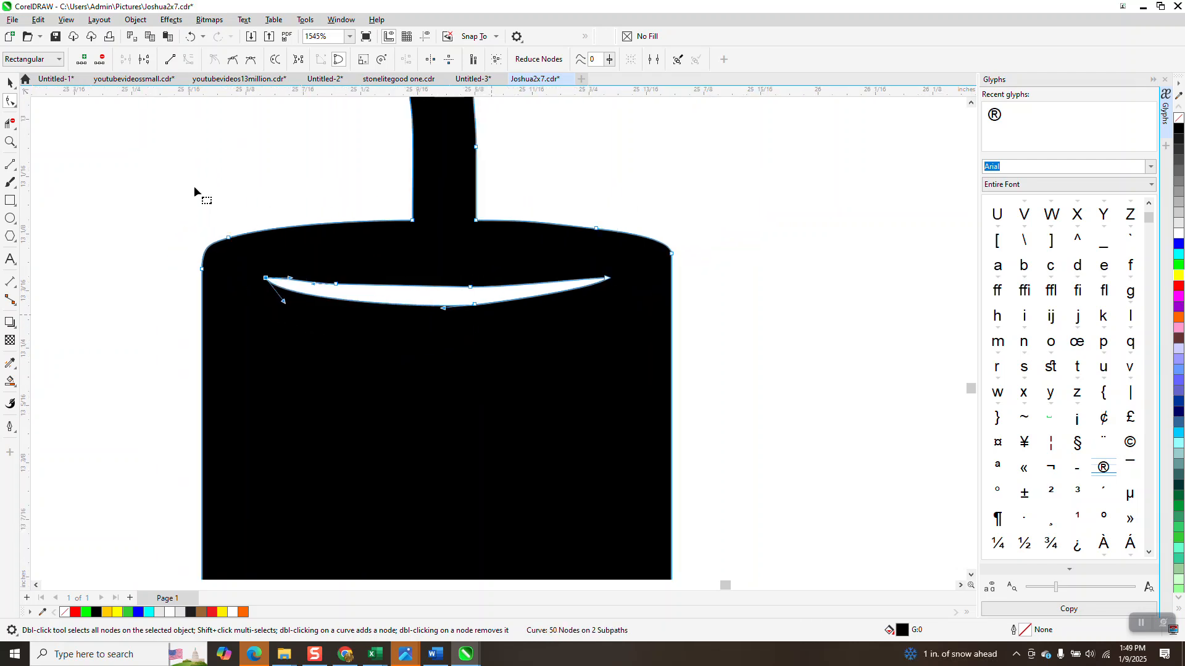
- Undo the two node edits made to the barrel's slit
click(189, 36)
click(190, 37)
scroll(333, 254, down, 4)
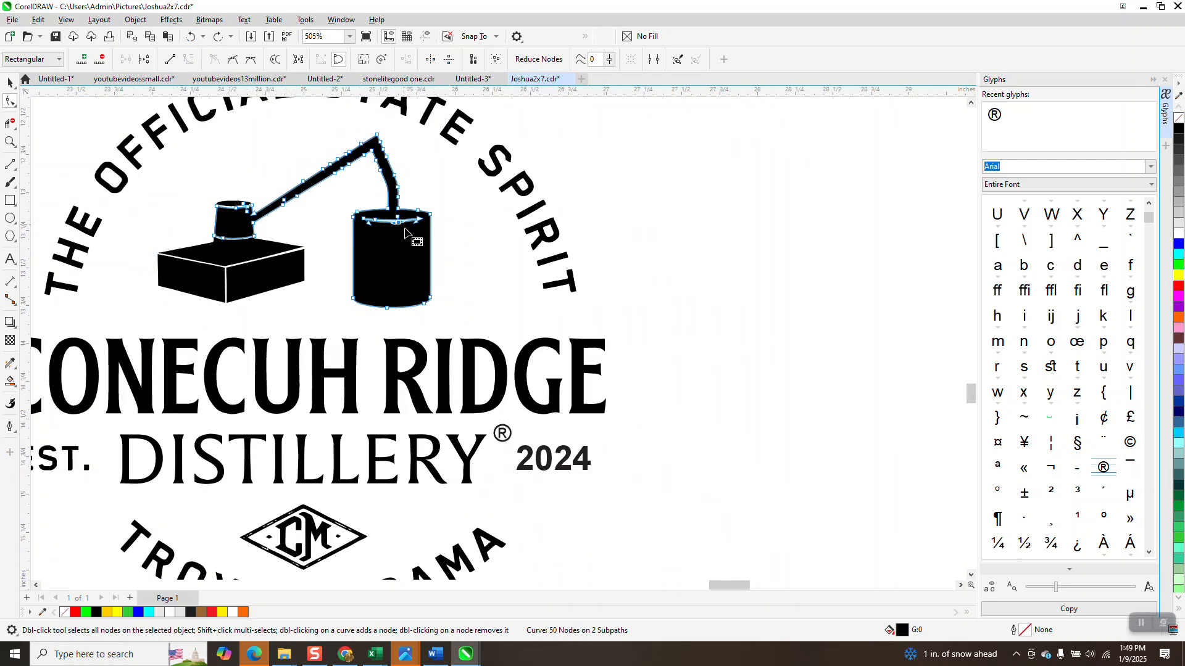
- Compare the border of the traced CM diamond with the same emblem in the bitmap logo
scroll(404, 232, down, 3)
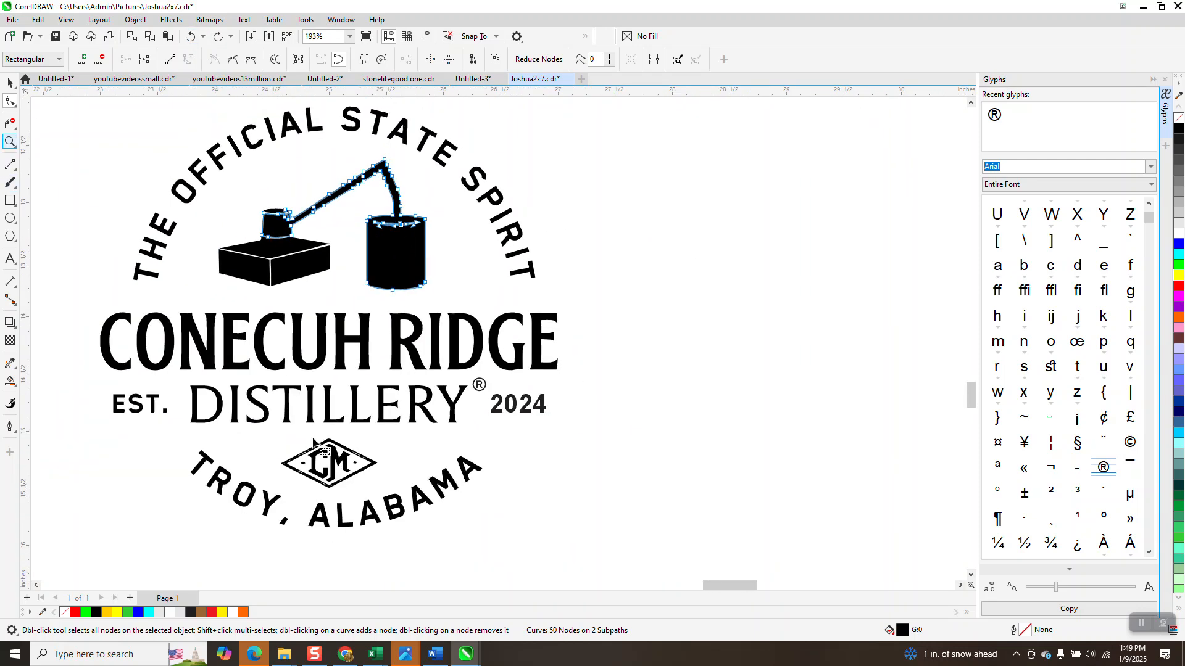
drag(282, 431, 409, 489)
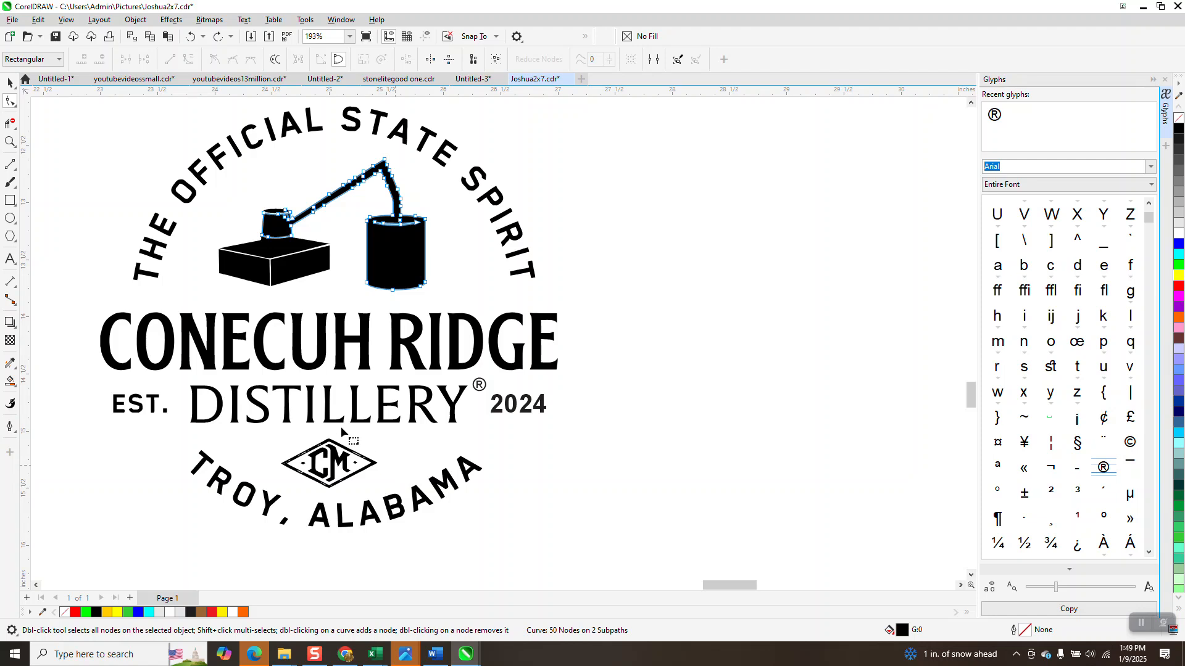
click(9, 144)
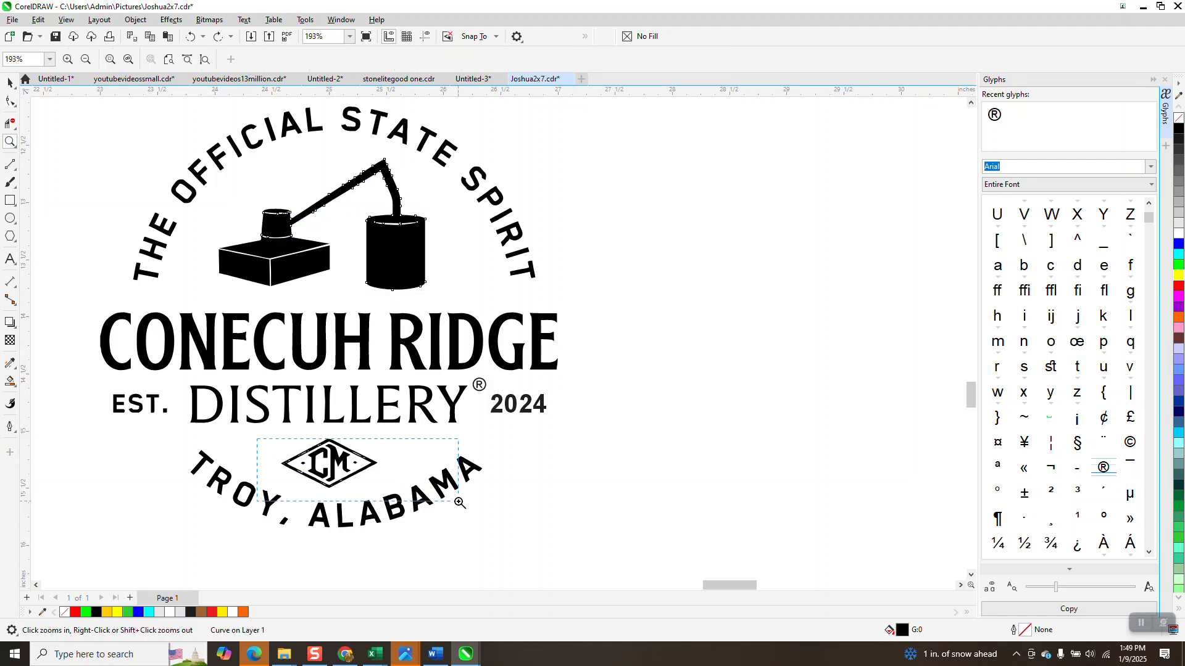
drag(459, 502, 460, 502)
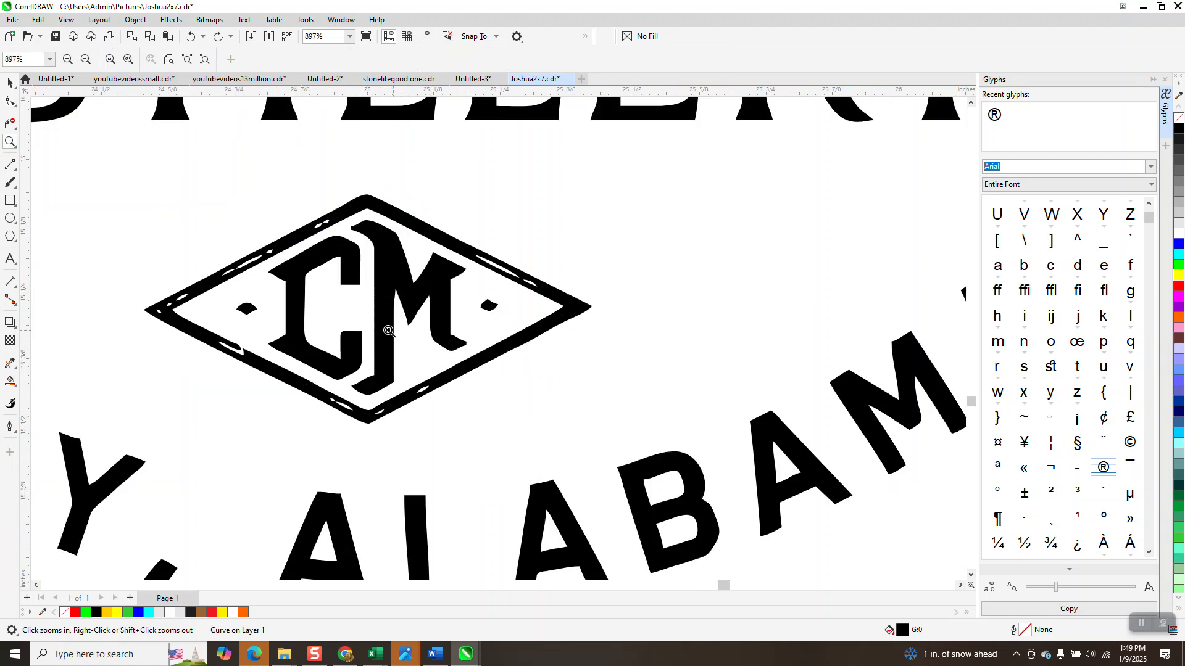
scroll(491, 331, down, 6)
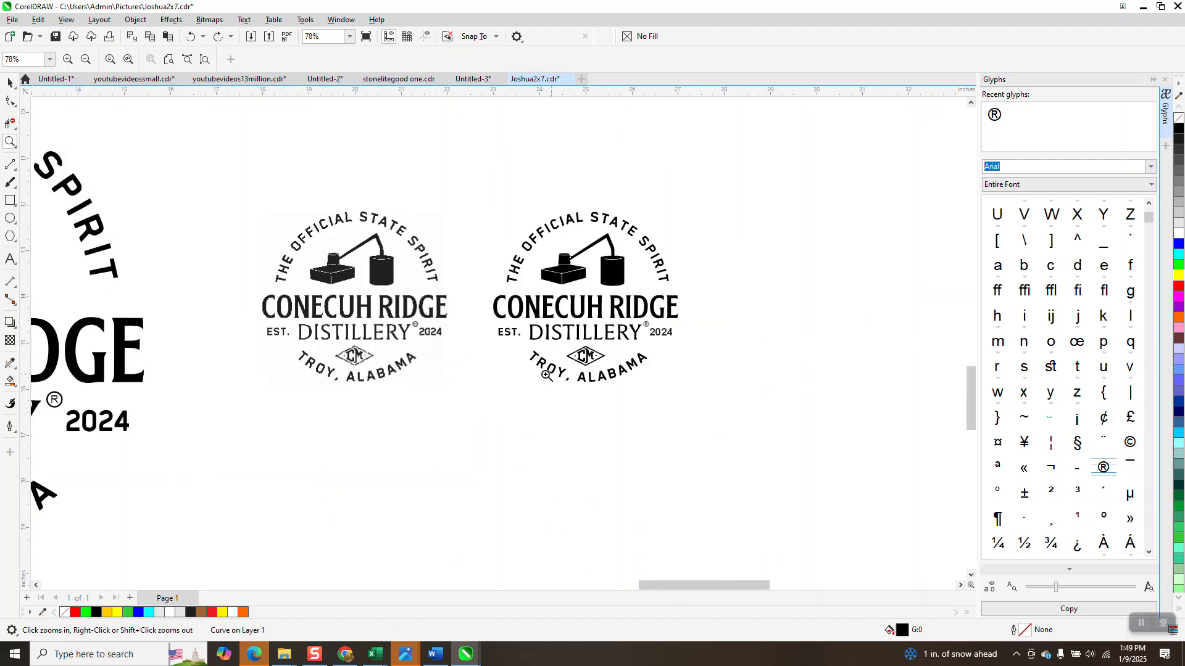
drag(364, 356, 390, 369)
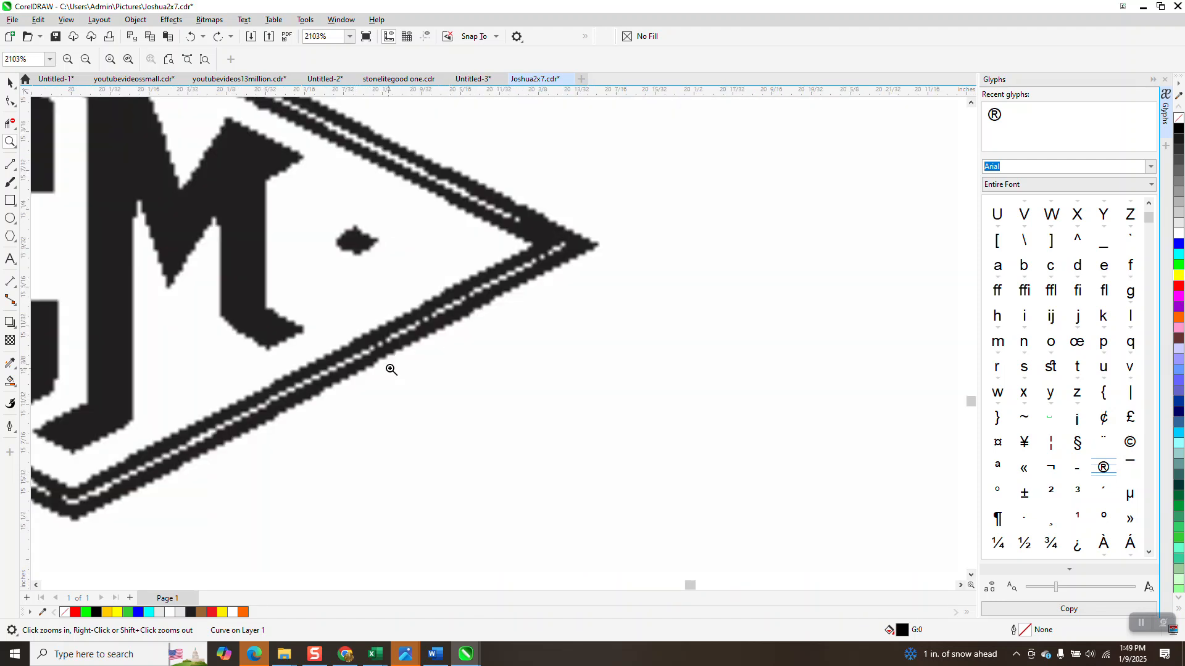
scroll(497, 291, down, 5)
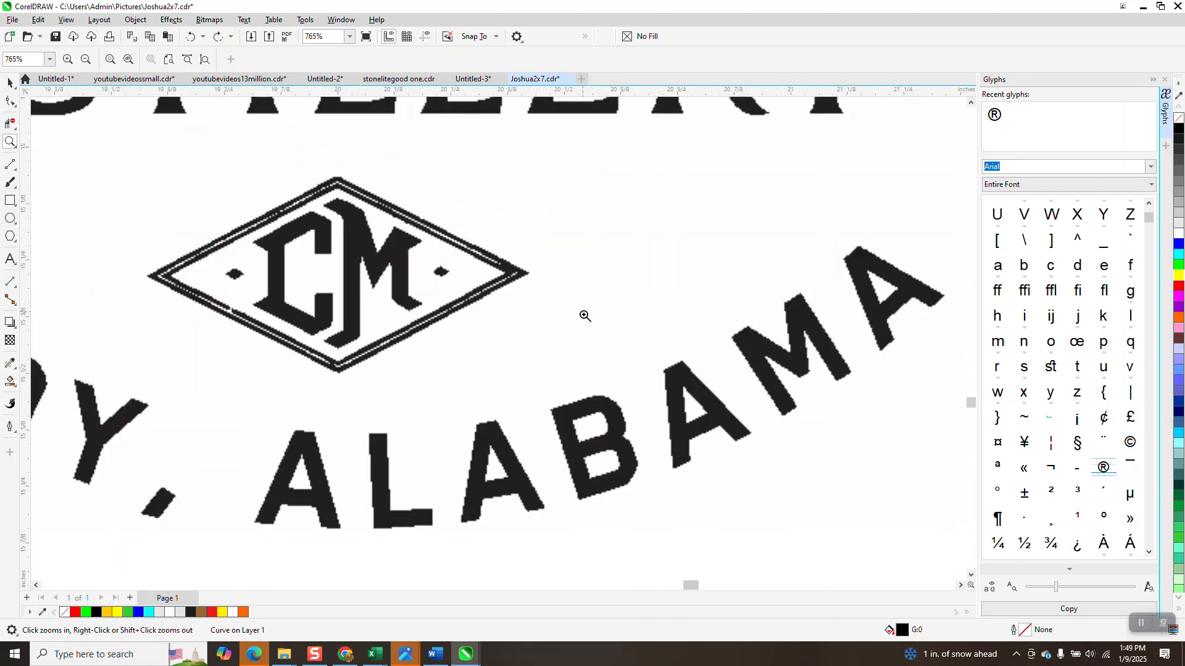
scroll(576, 320, down, 2)
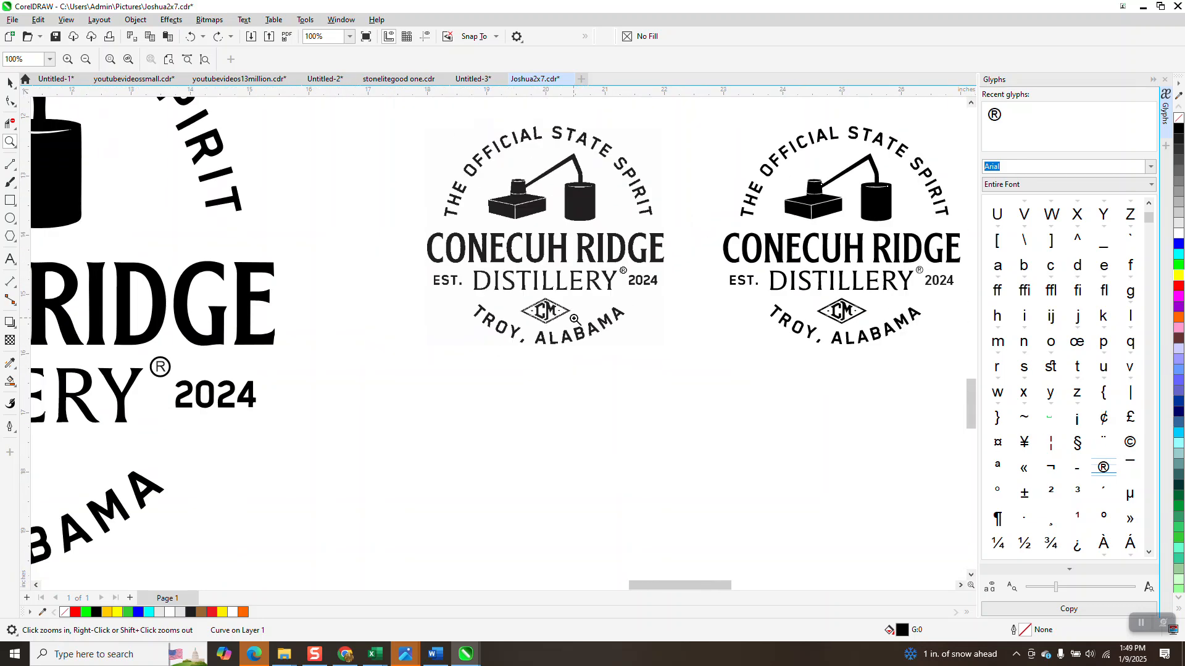
scroll(464, 343, up, 1)
scroll(464, 344, up, 1)
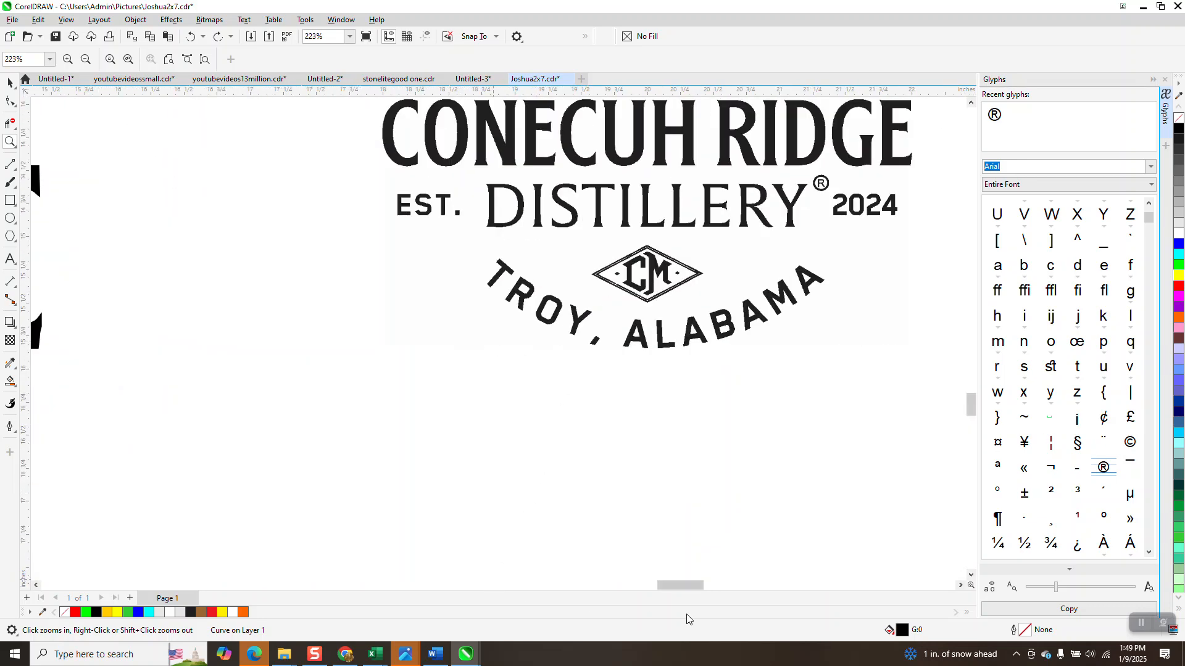
drag(688, 585, 741, 585)
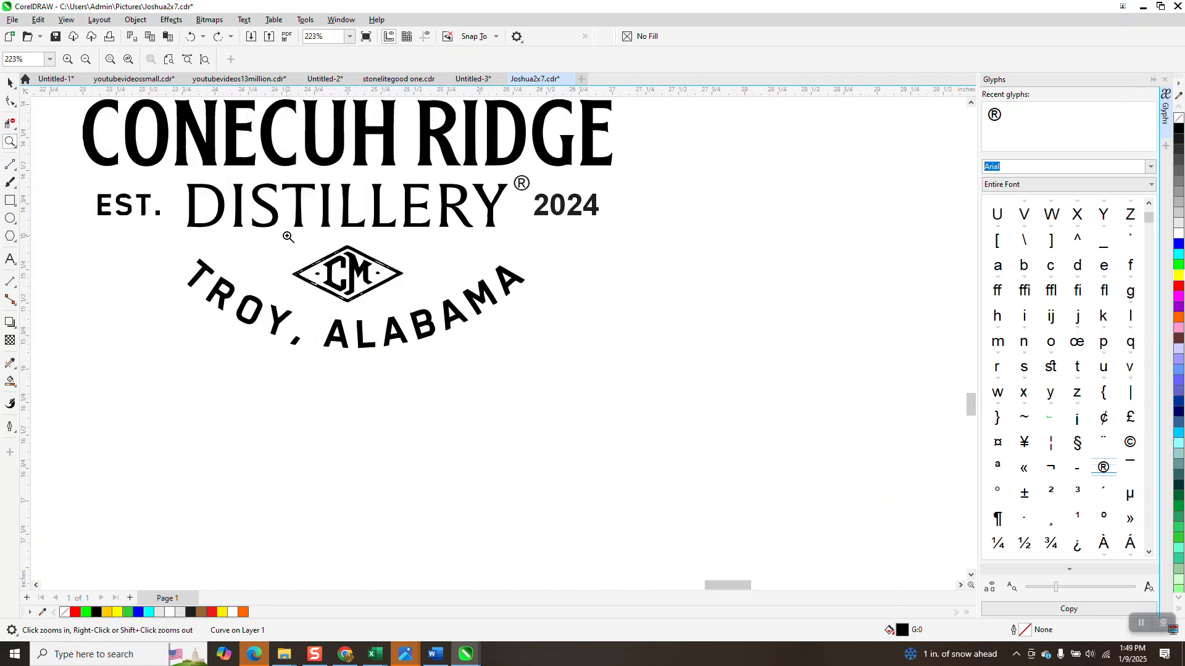
- Draw a four-sided polygon about 0.774 inches wide and 0.323 inches high, overlapping the right half of the traced CM diamond
drag(288, 237, 461, 333)
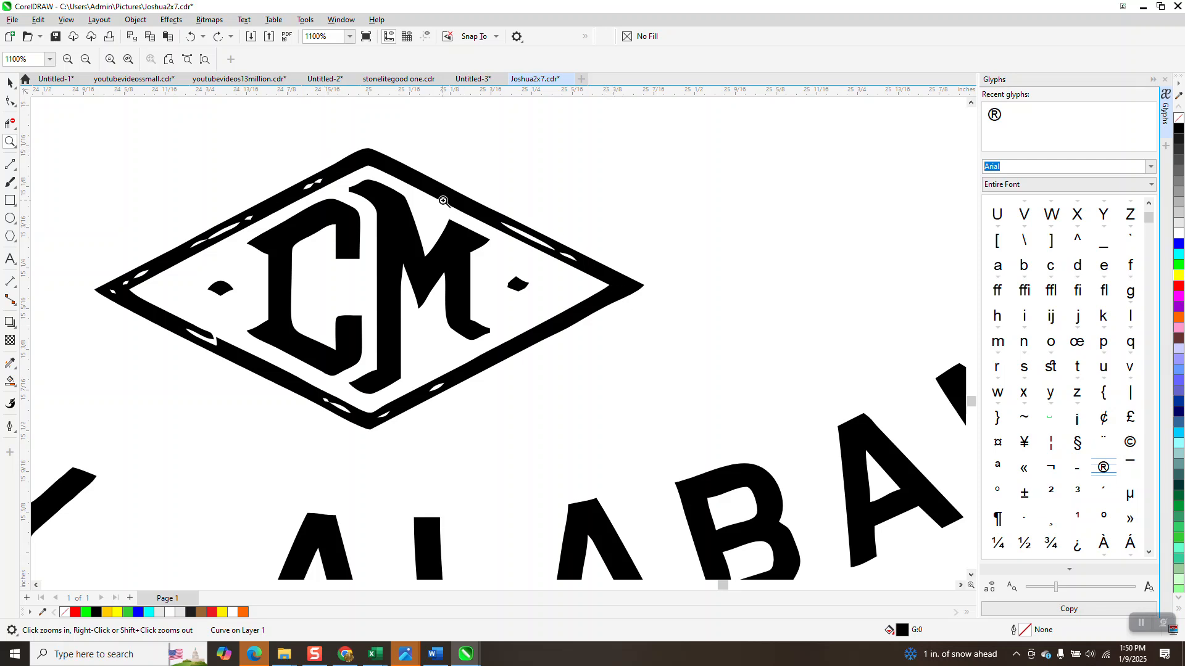
click(17, 243)
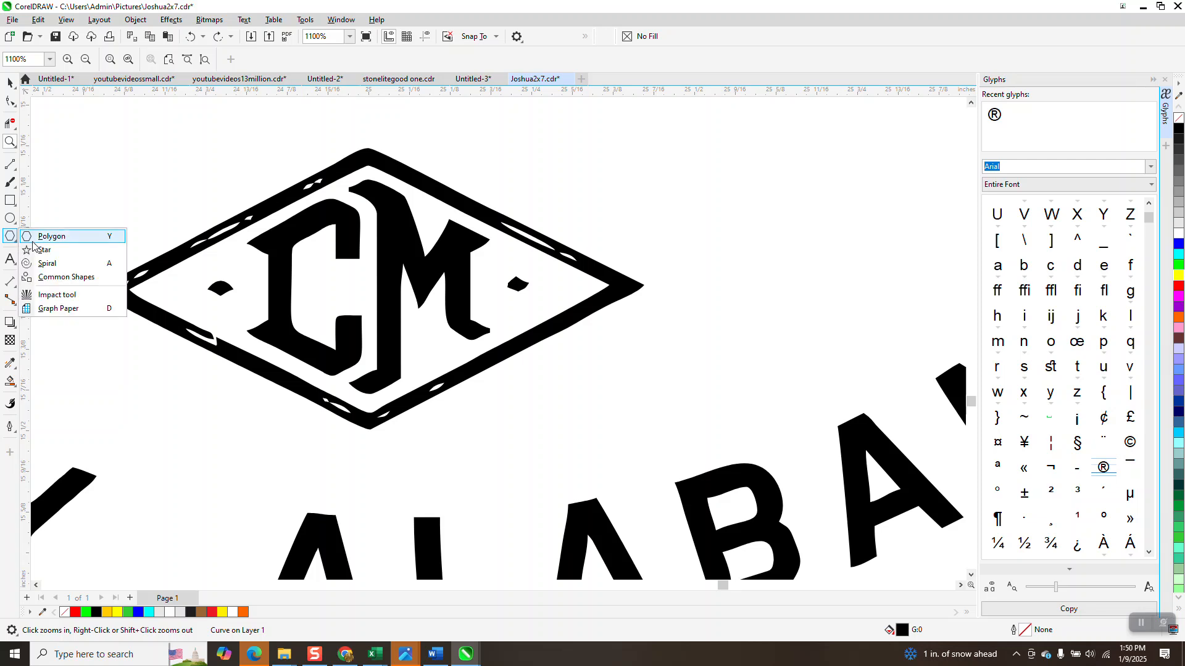
click(55, 236)
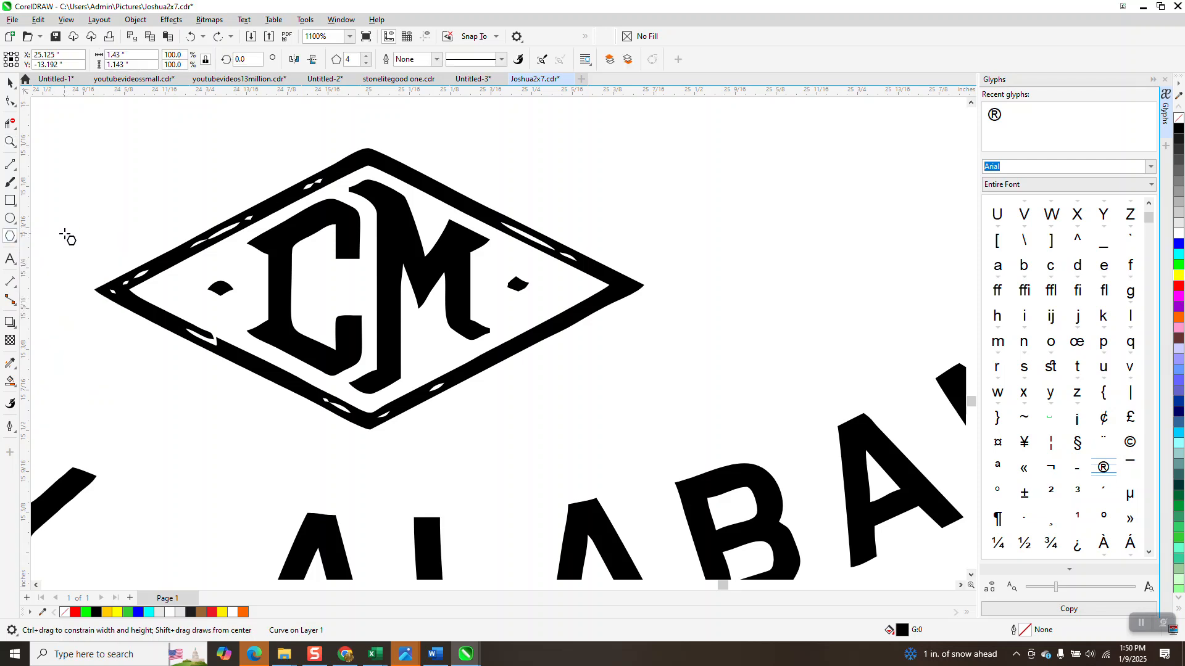
click(887, 214)
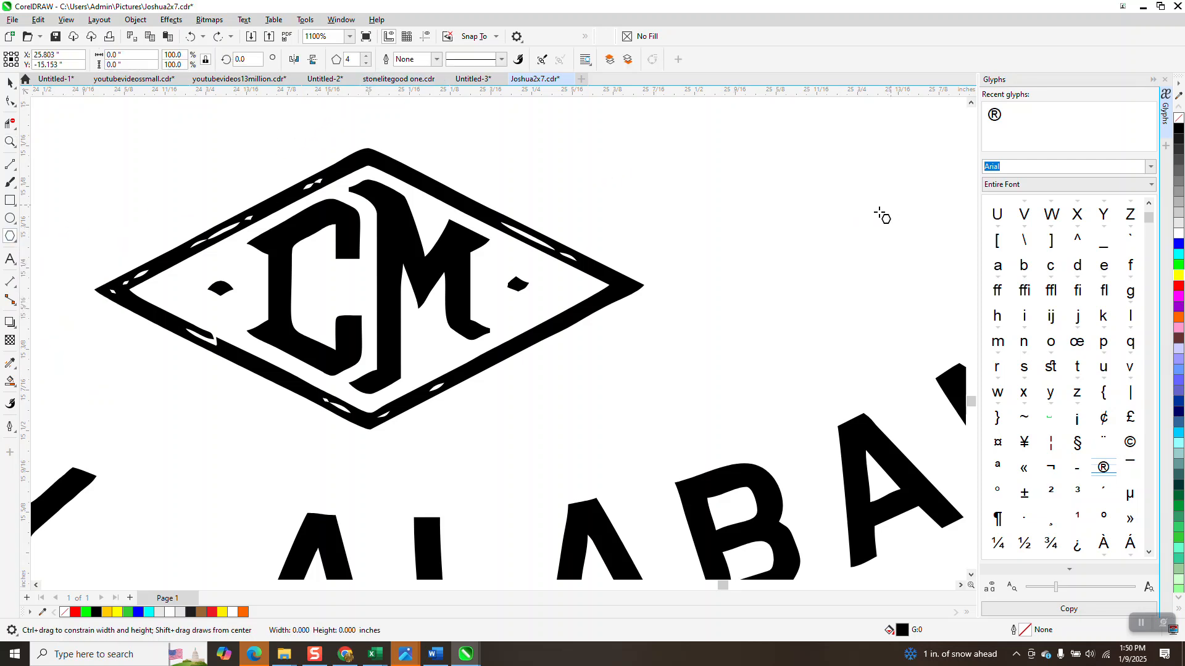
drag(731, 274, 385, 417)
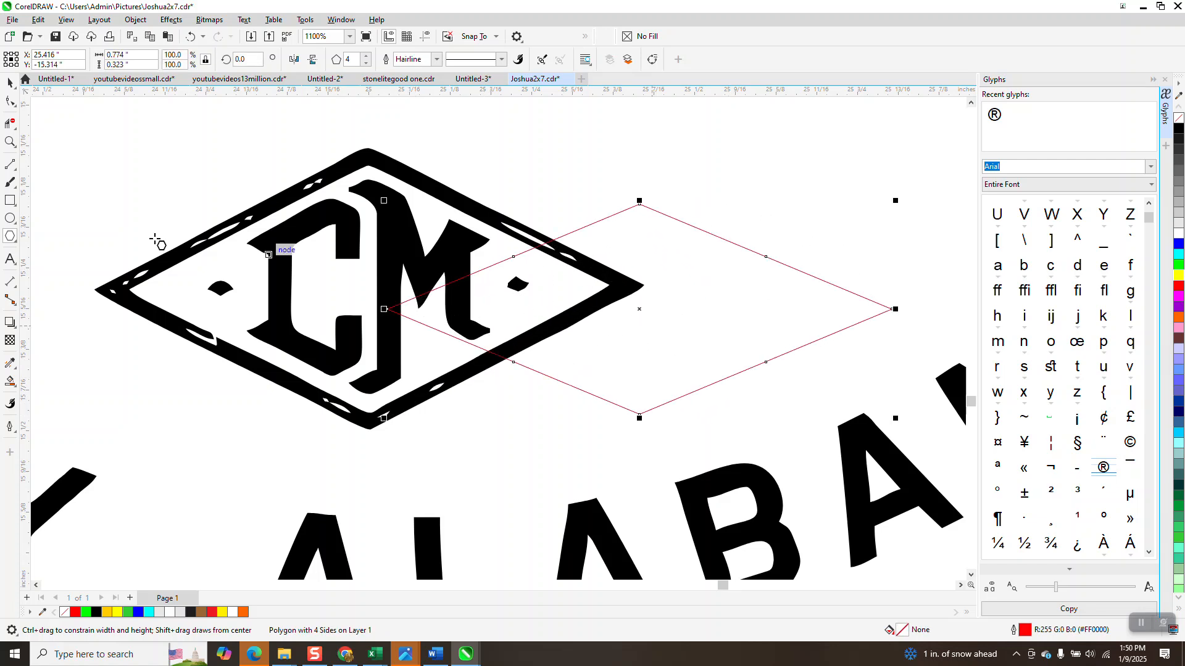
- Center the polygon on the CM diamond and stretch it vertically to about 0.411 inches high so it follows the traced border
click(10, 82)
drag(642, 311, 367, 293)
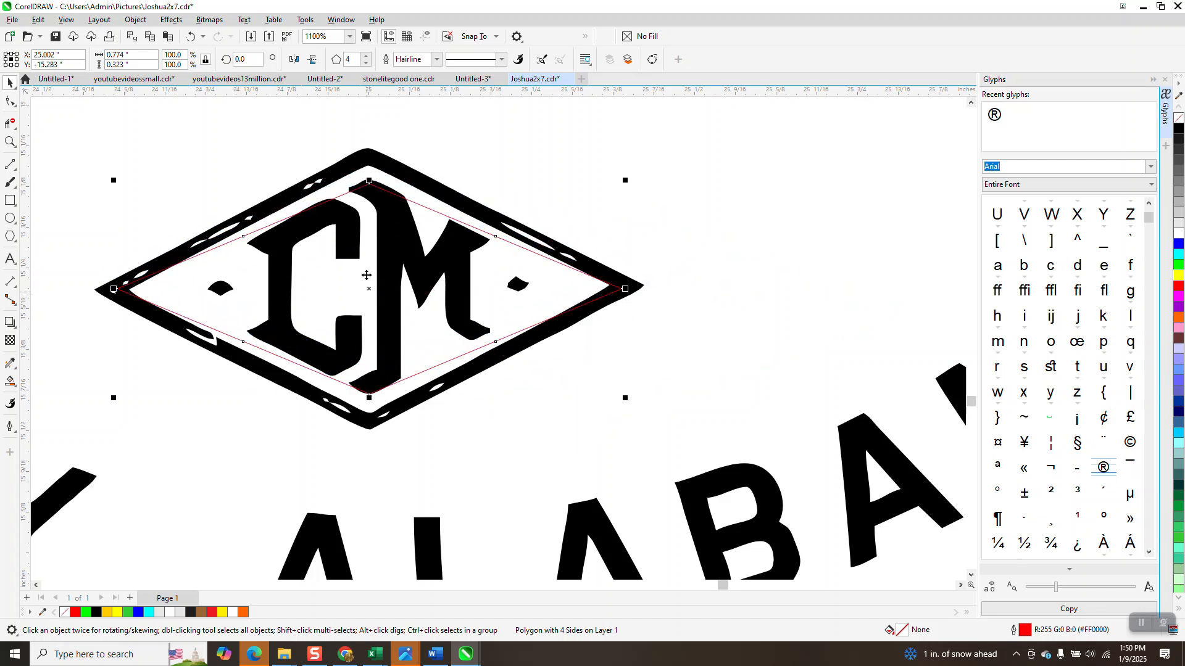
drag(370, 184, 368, 155)
drag(367, 371, 369, 429)
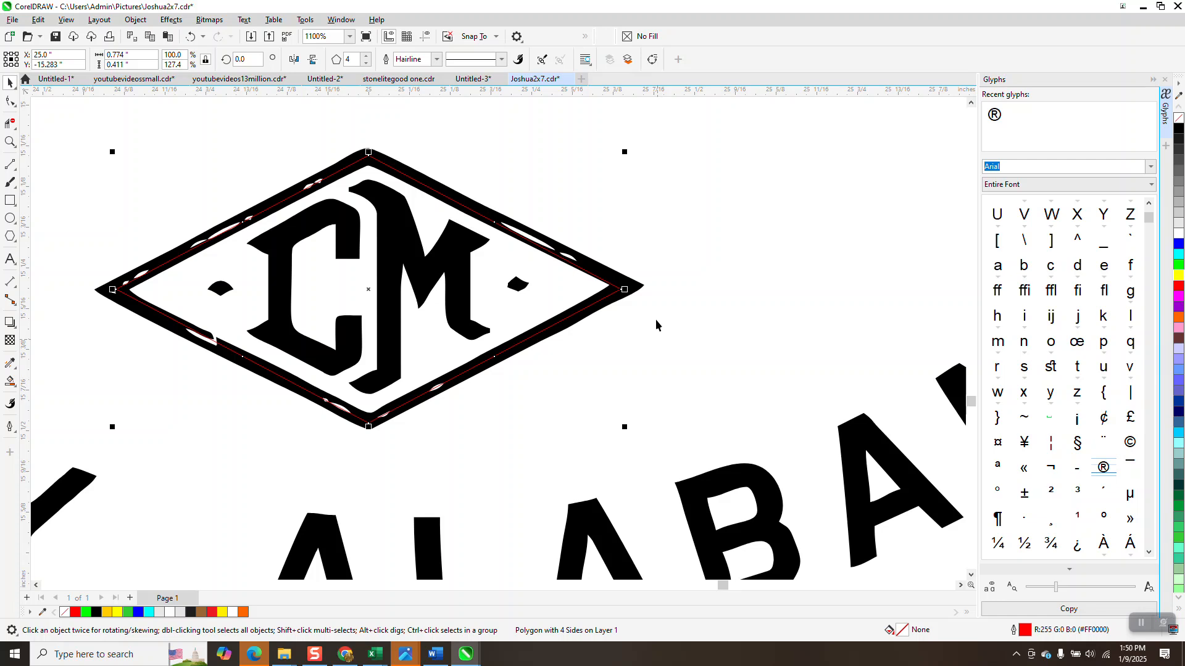
- Stretch the polygon horizontally to about 0.8 inches wide so its right corner reaches the tip of the traced border
click(10, 141)
drag(582, 265, 664, 331)
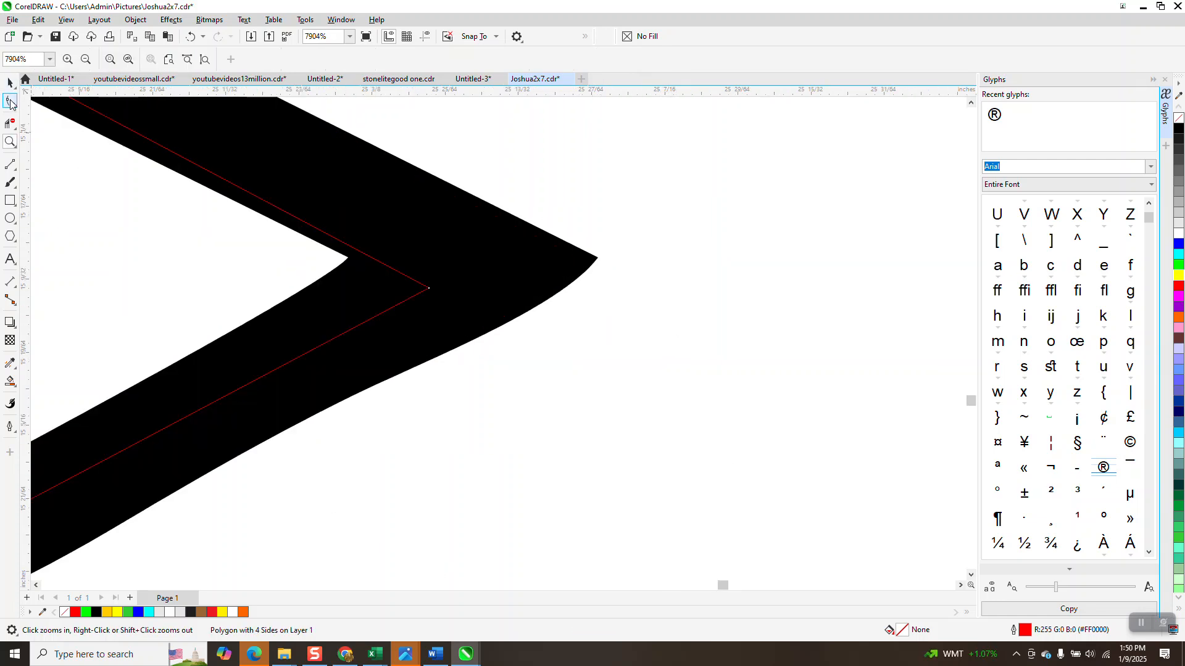
click(11, 103)
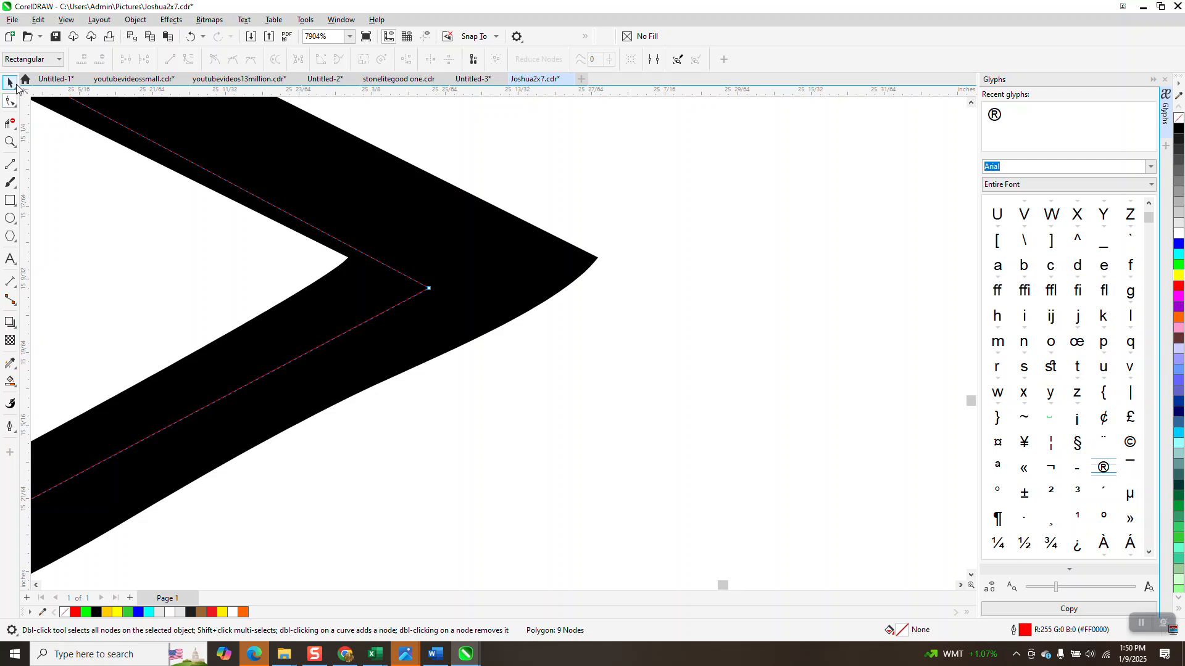
click(13, 85)
drag(435, 289, 557, 265)
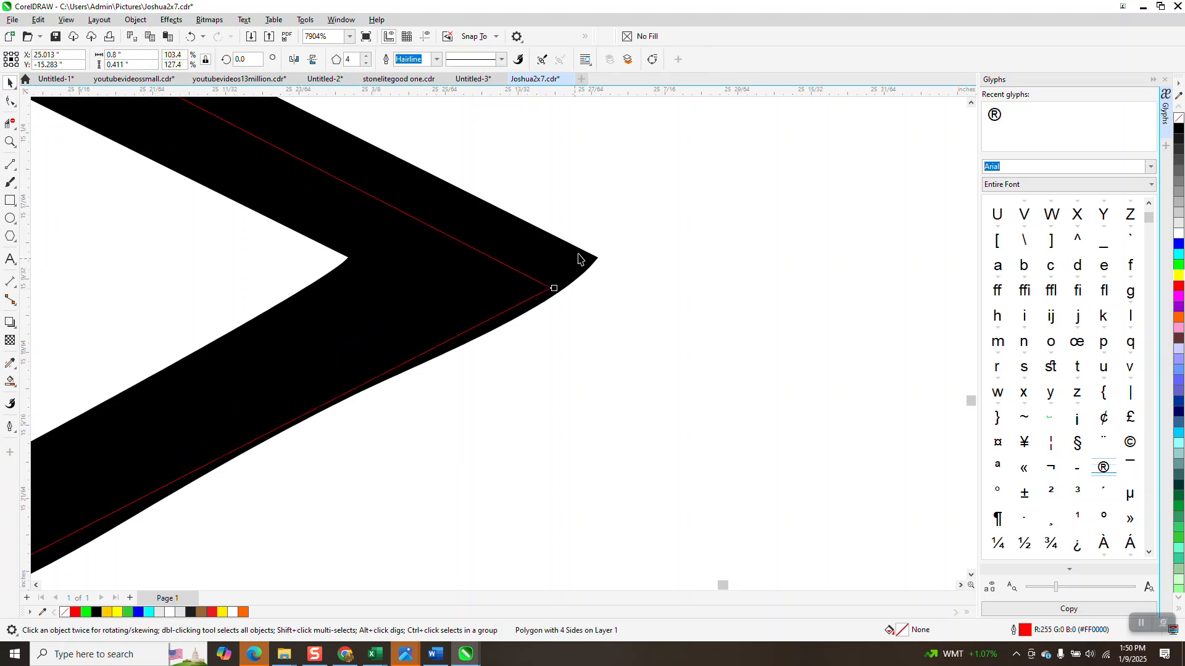
scroll(664, 221, down, 5)
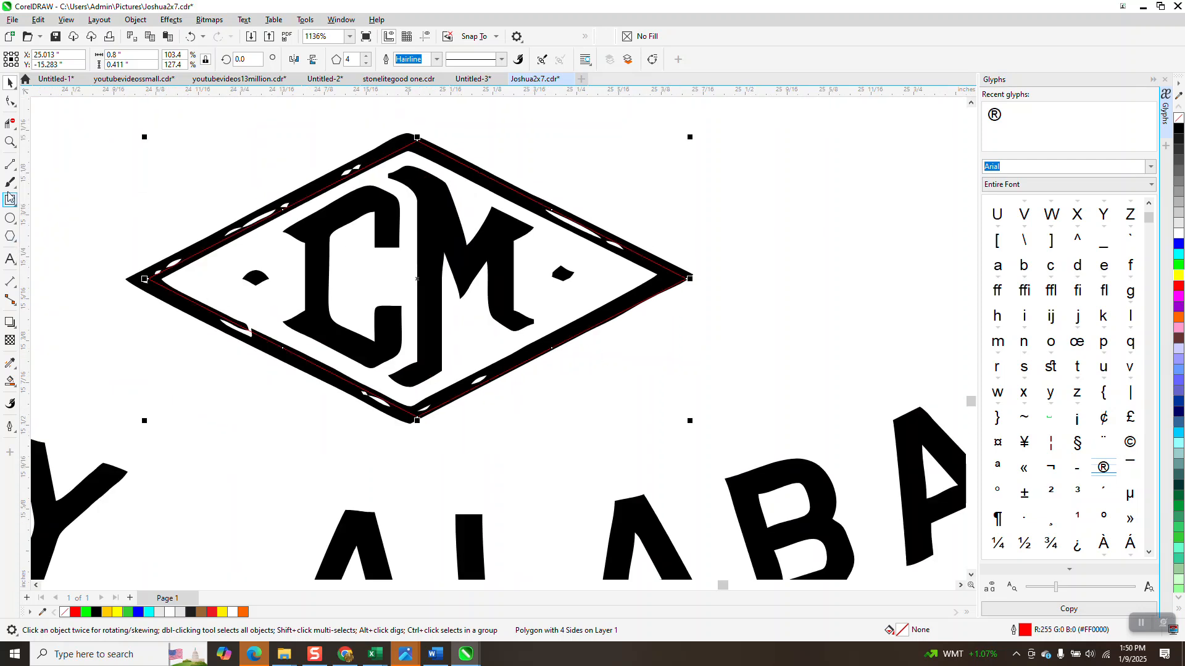
- Move the polygon's left corner node to the traced border's left tip and delete the polygon's mid-side nodes
click(10, 141)
scroll(92, 260, up, 3)
click(11, 101)
drag(253, 241, 169, 242)
scroll(140, 305, down, 1)
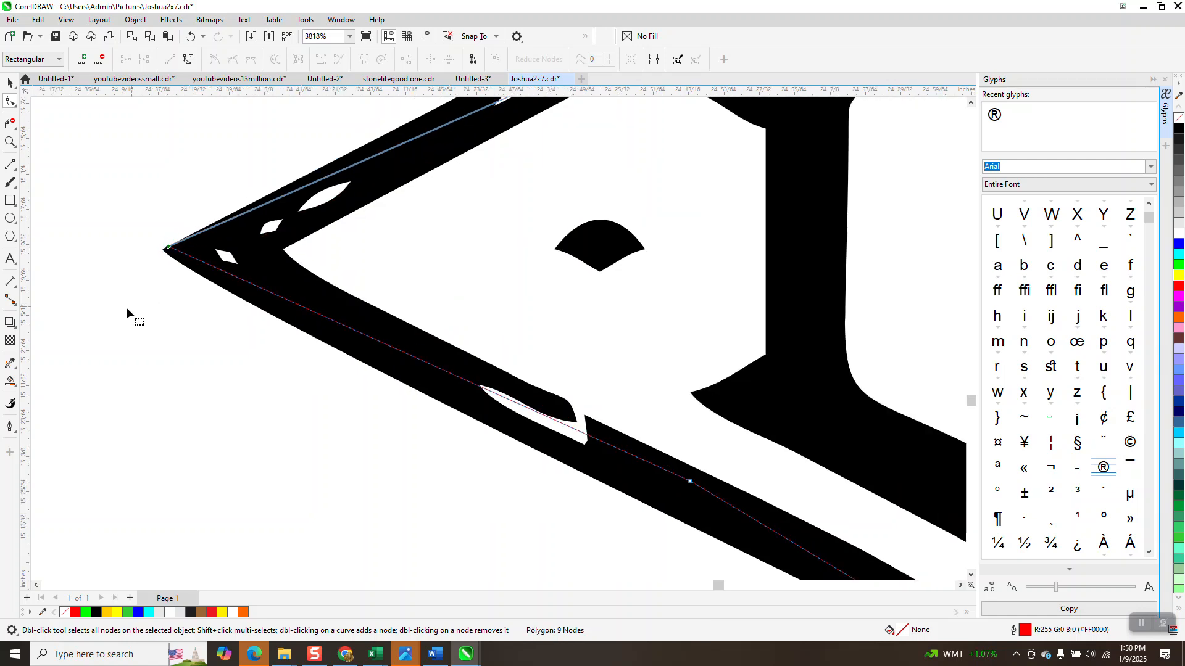
scroll(259, 353, down, 5)
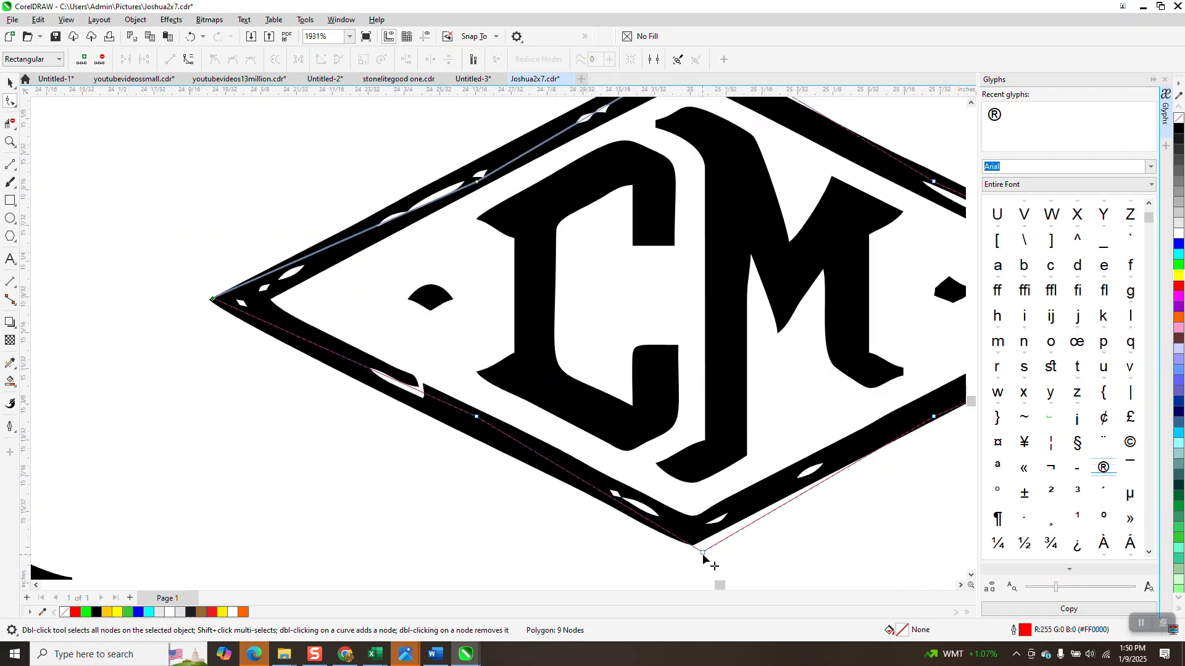
drag(460, 453, 431, 483)
key(Delete)
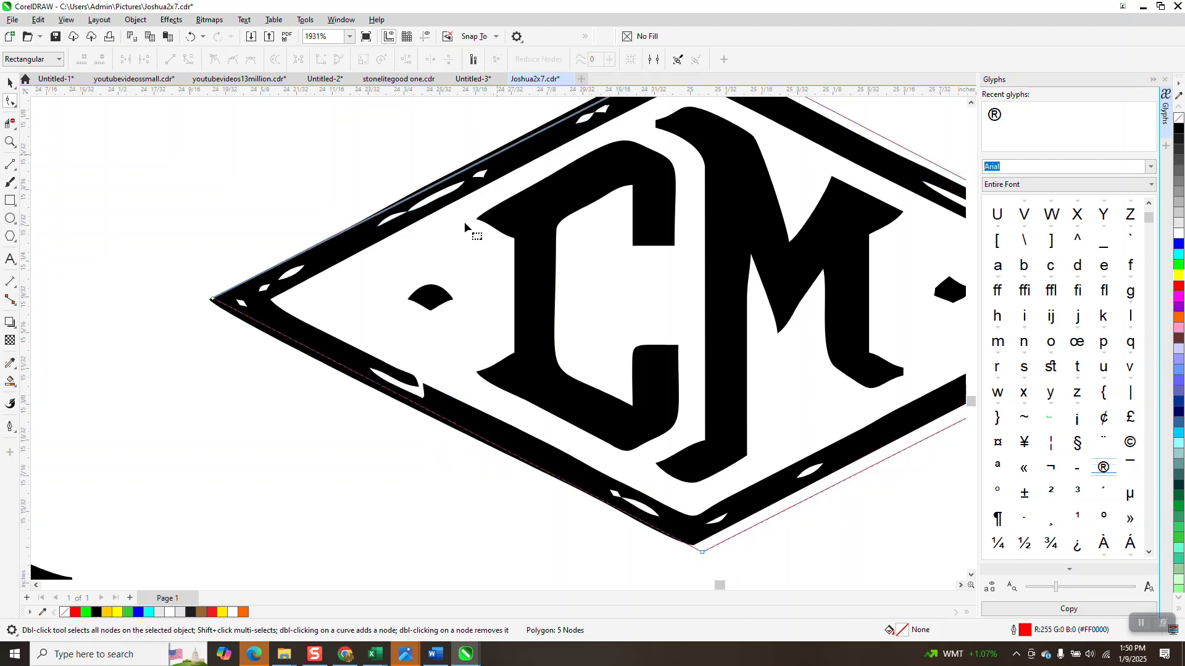
- Try to fit the linked corner nodes of the polygon to the four corners of the traced CM border
scroll(337, 312, down, 4)
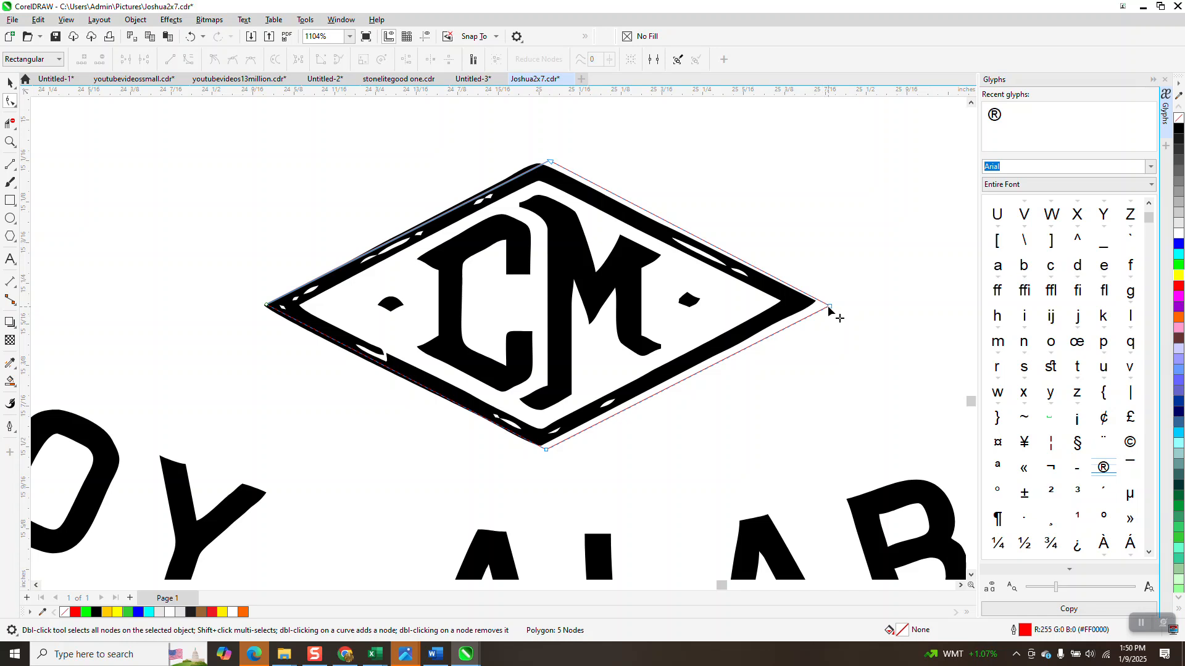
click(17, 107)
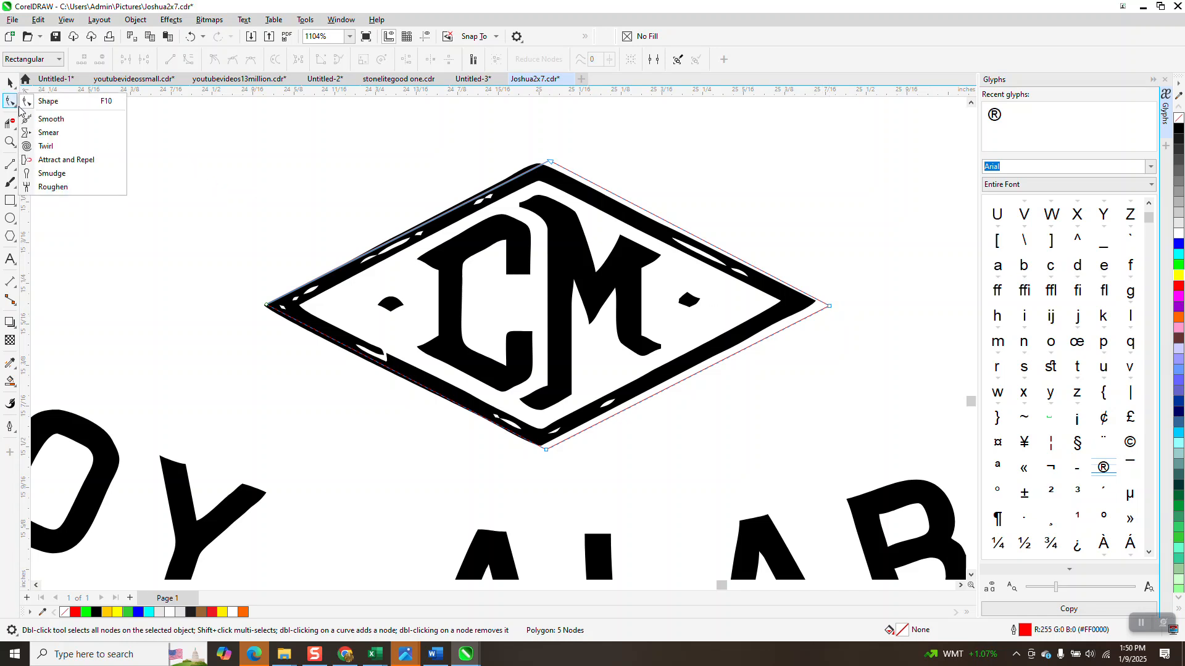
click(45, 106)
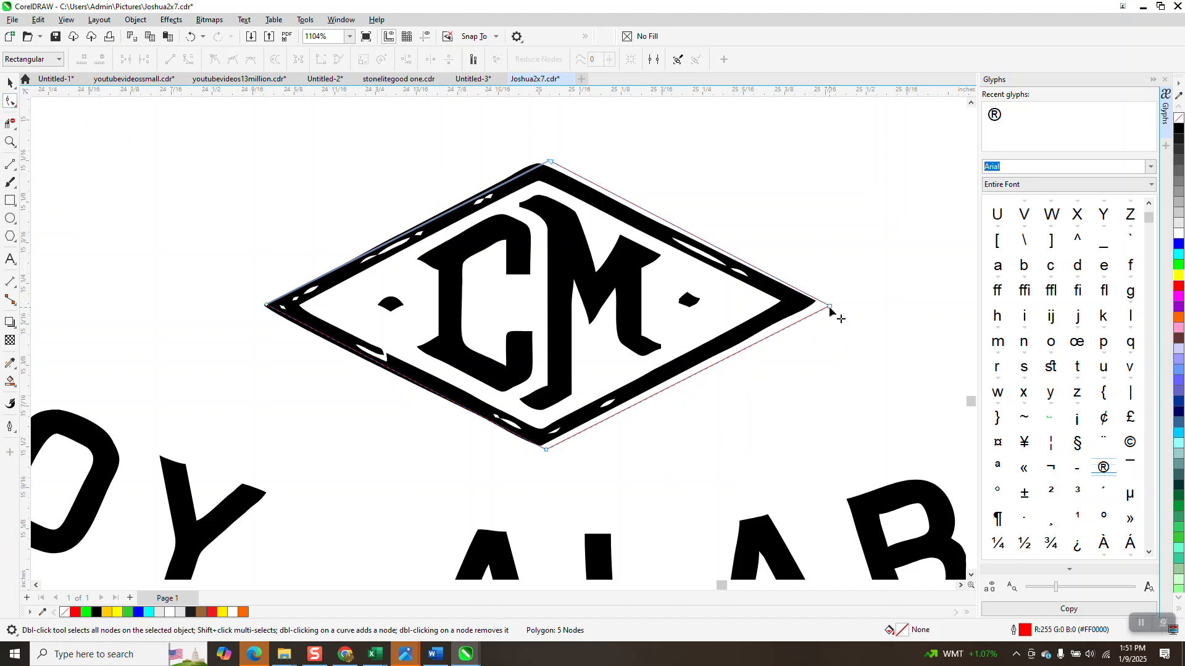
drag(829, 307, 816, 301)
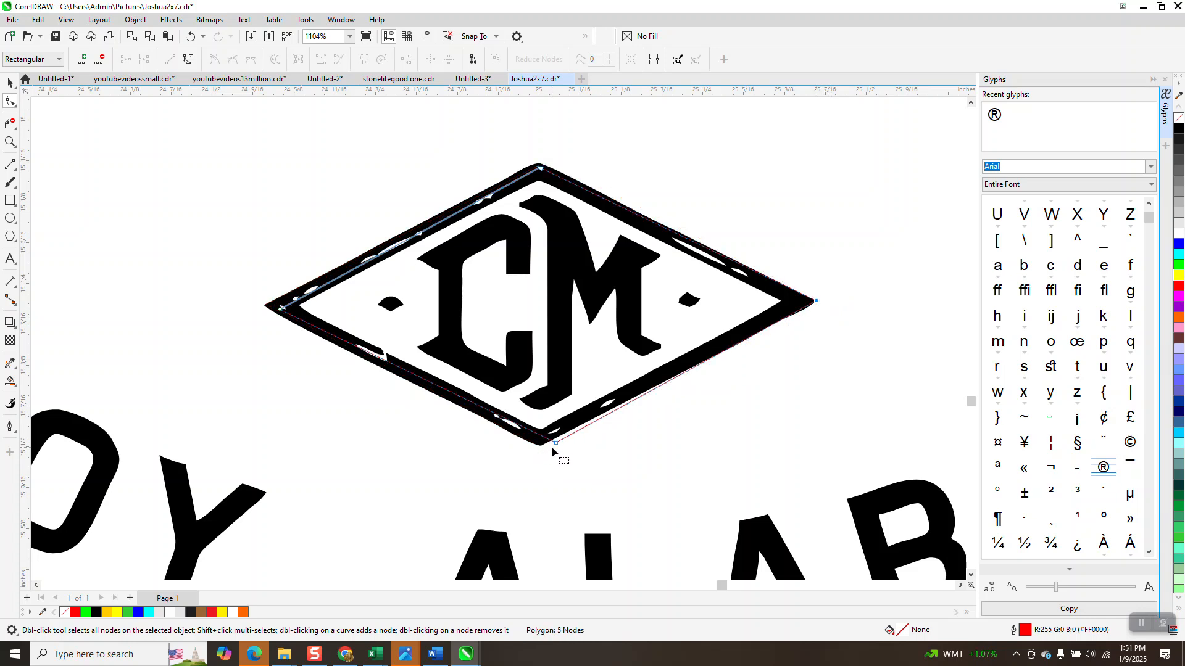
drag(556, 443, 537, 441)
drag(272, 302, 265, 305)
drag(546, 161, 535, 173)
scroll(475, 246, down, 2)
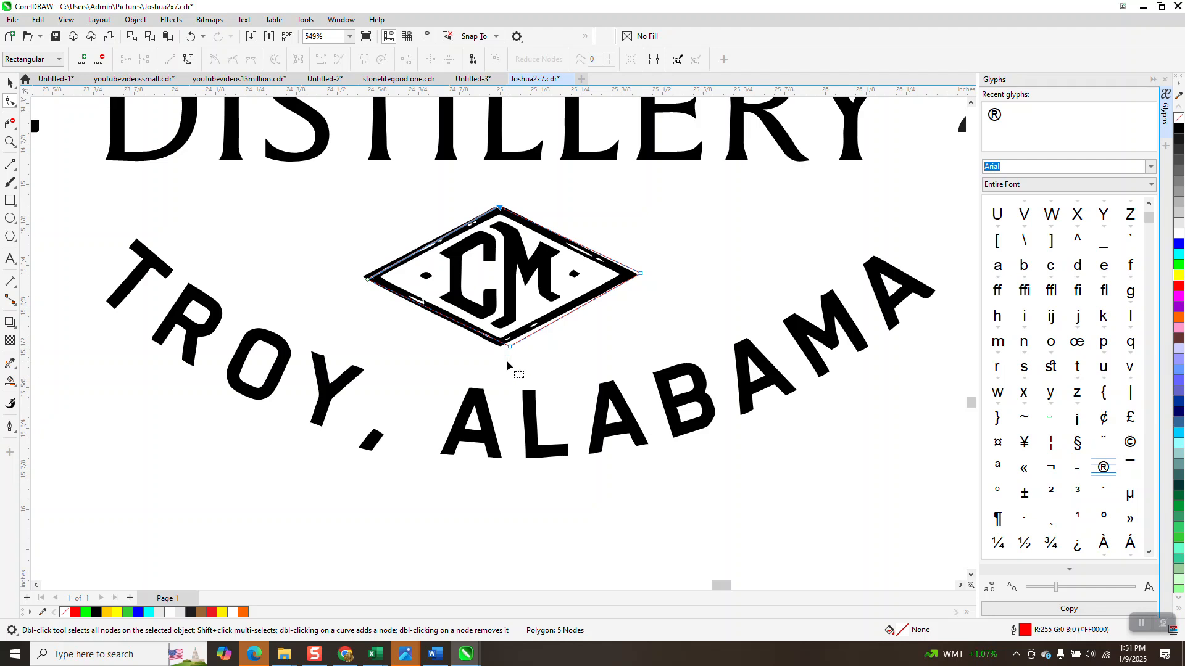
drag(510, 348, 500, 346)
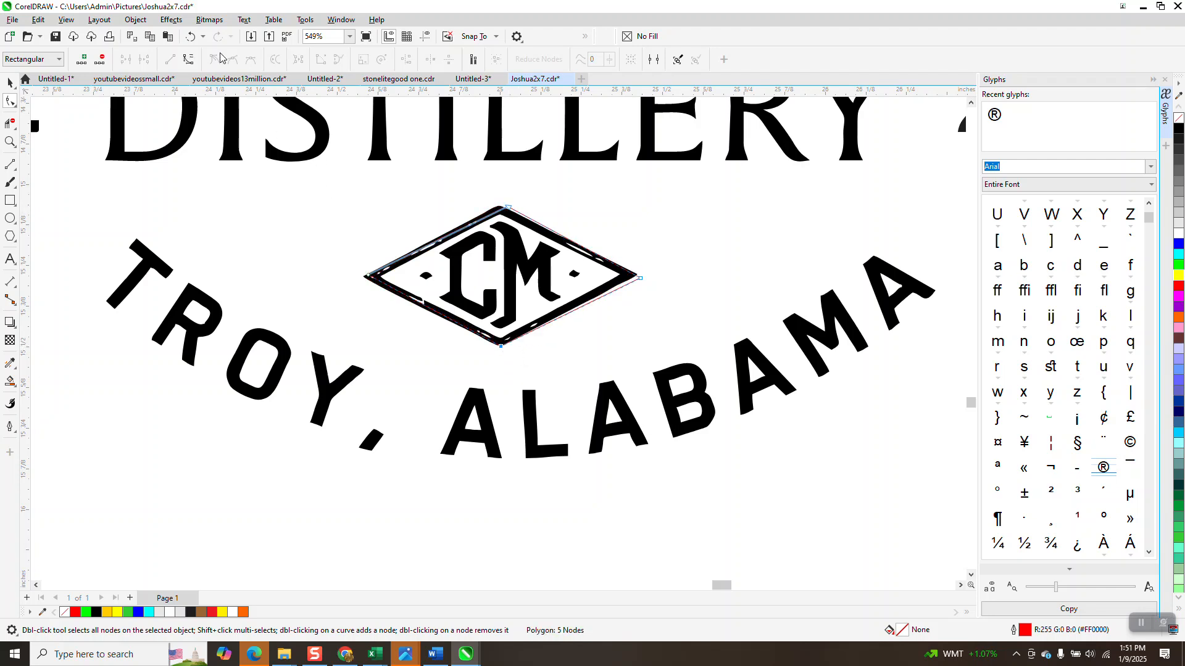
- Convert the polygon to curves and move its top, right and left nodes individually onto the traced border's corners
click(136, 20)
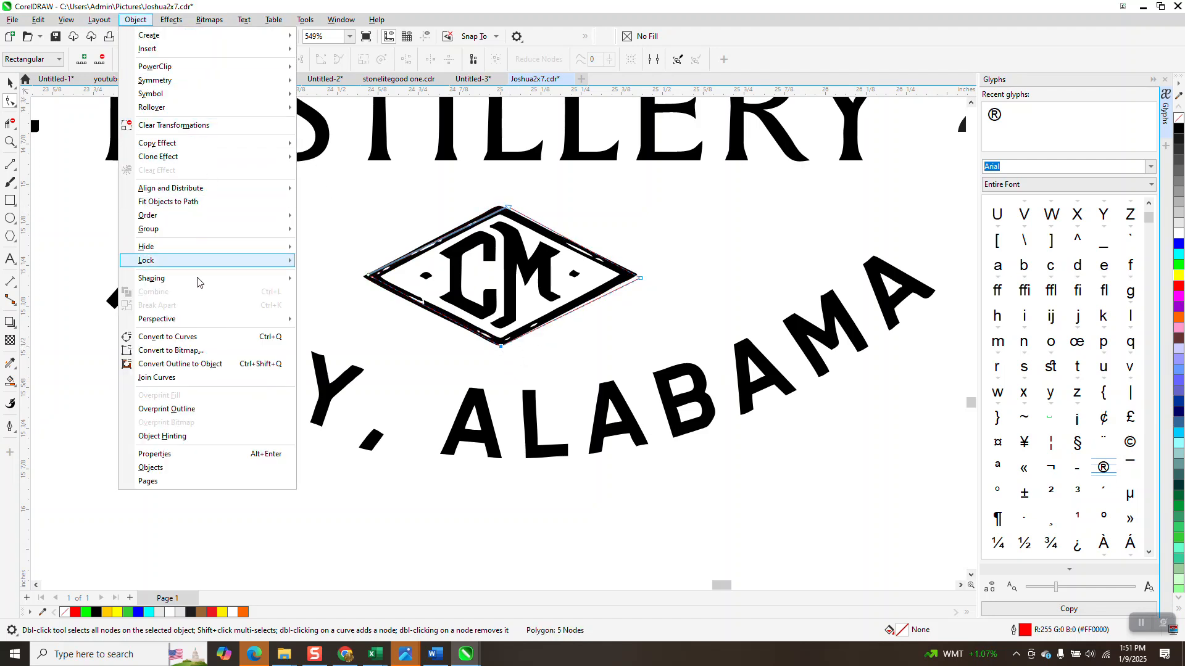
click(163, 337)
click(10, 142)
drag(326, 171, 661, 378)
click(9, 103)
drag(469, 170, 467, 179)
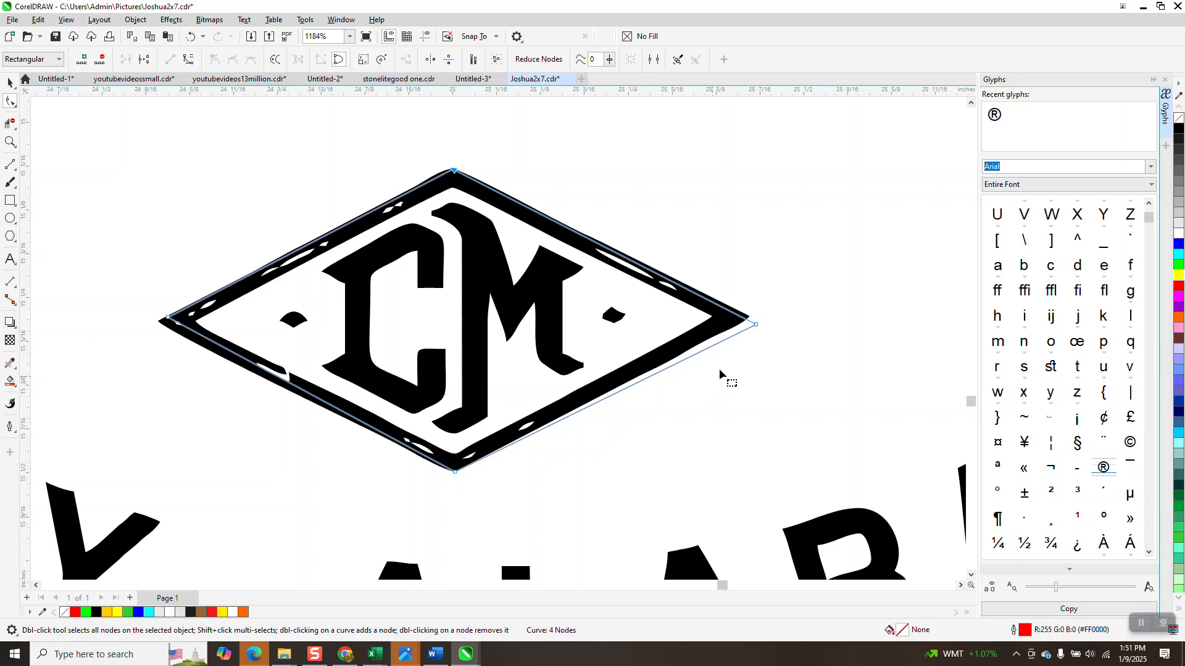
drag(759, 332, 752, 318)
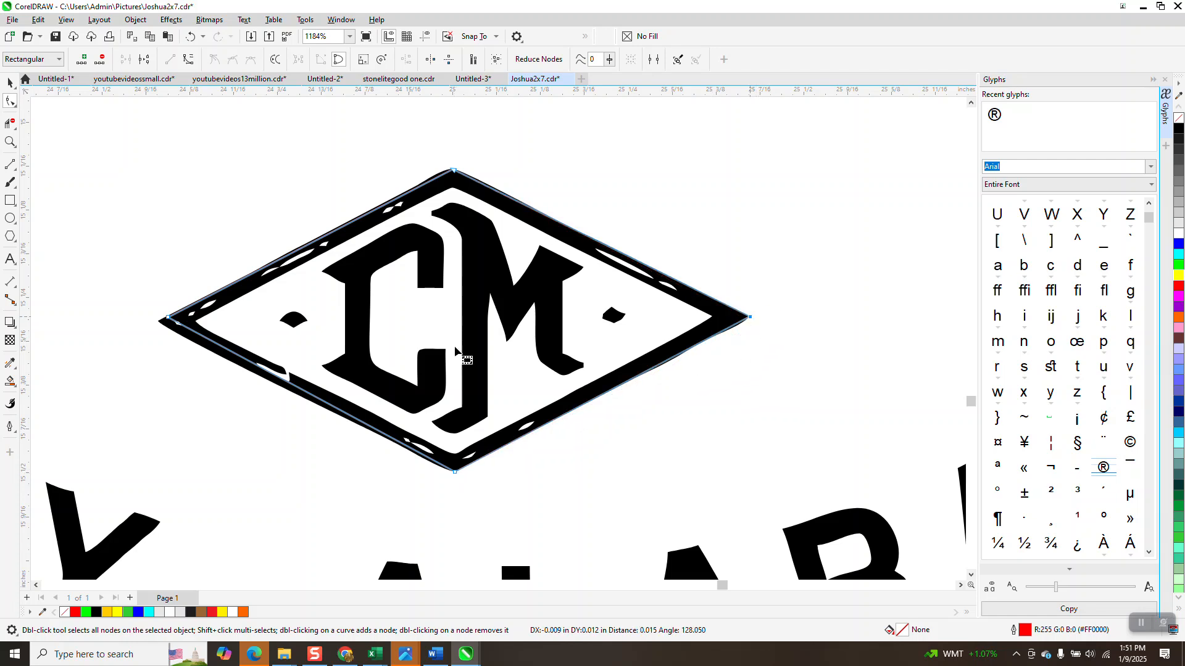
drag(168, 319, 165, 322)
scroll(167, 322, down, 4)
scroll(167, 333, down, 2)
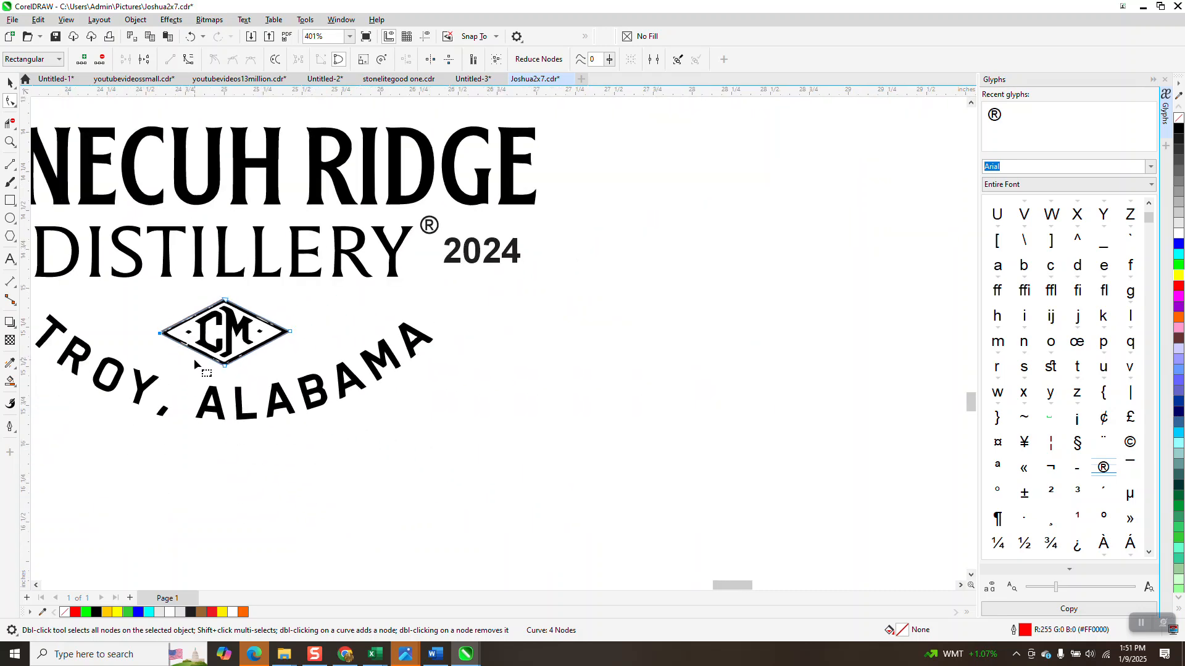
drag(204, 355, 289, 364)
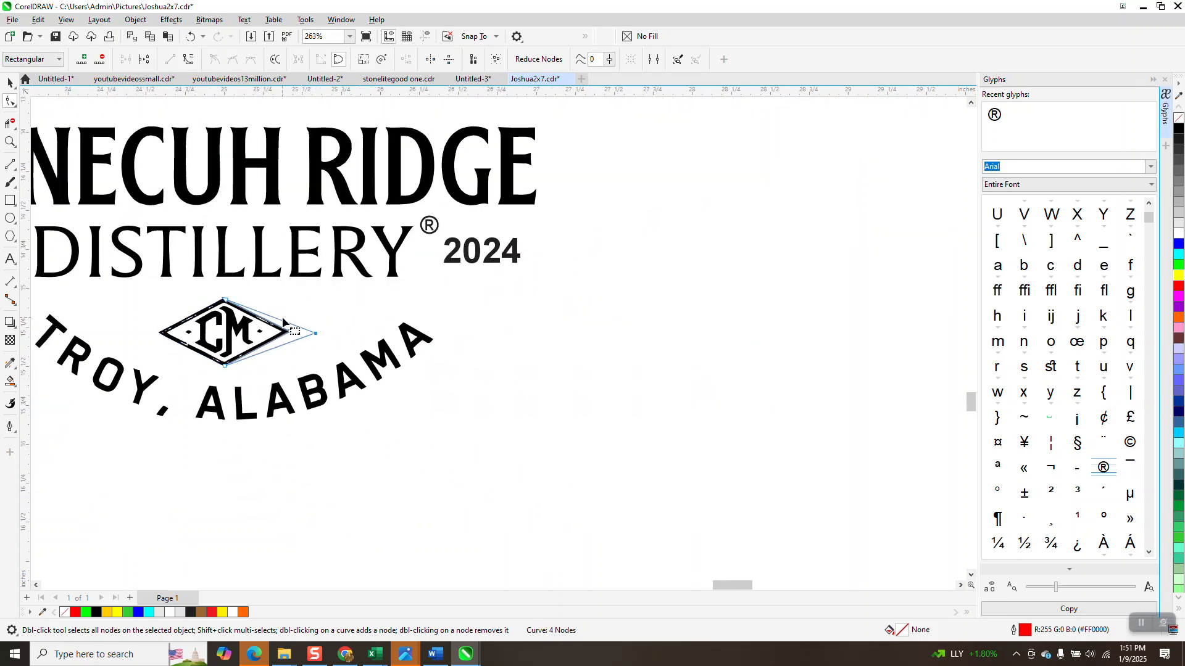
click(191, 36)
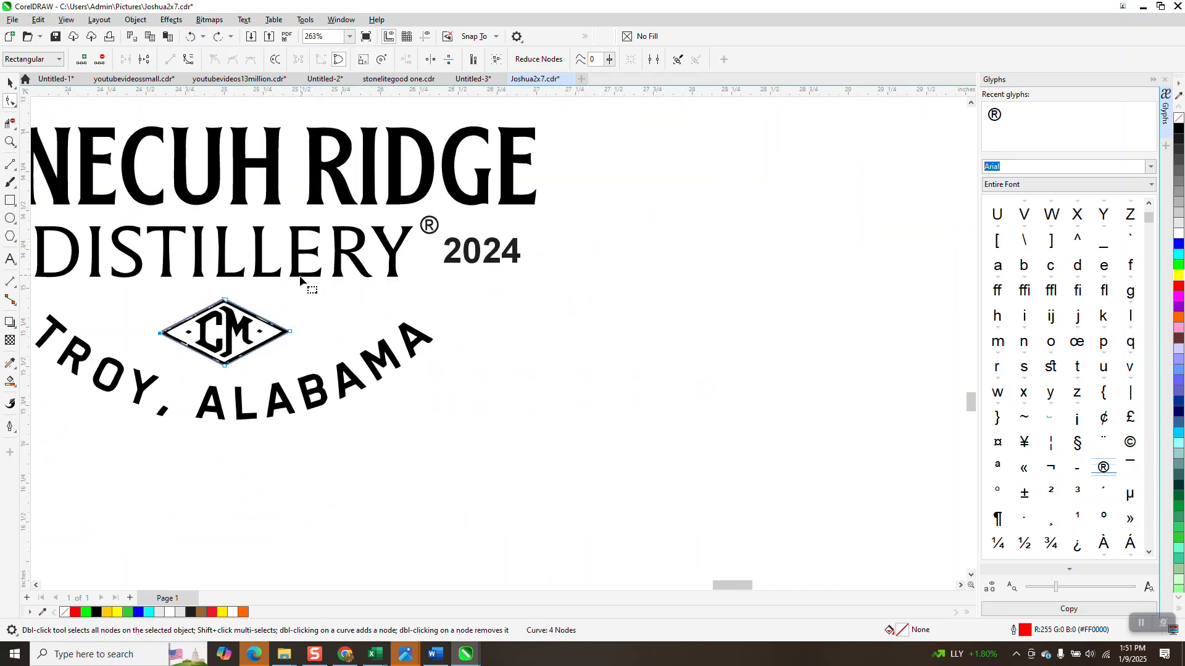
- Move the diamond outline 2 inches right and add a concentric inner copy about 0.687 inches wide and 0.353 inches high
click(9, 82)
key(Right)
key(Right)
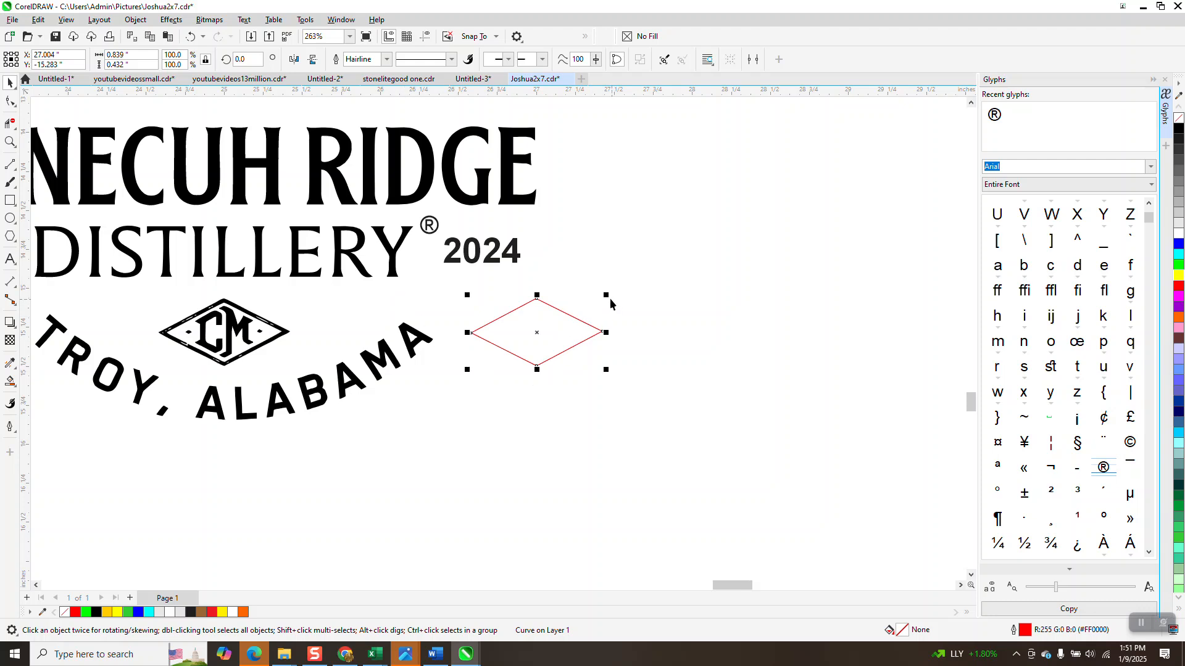
drag(608, 295, 596, 302)
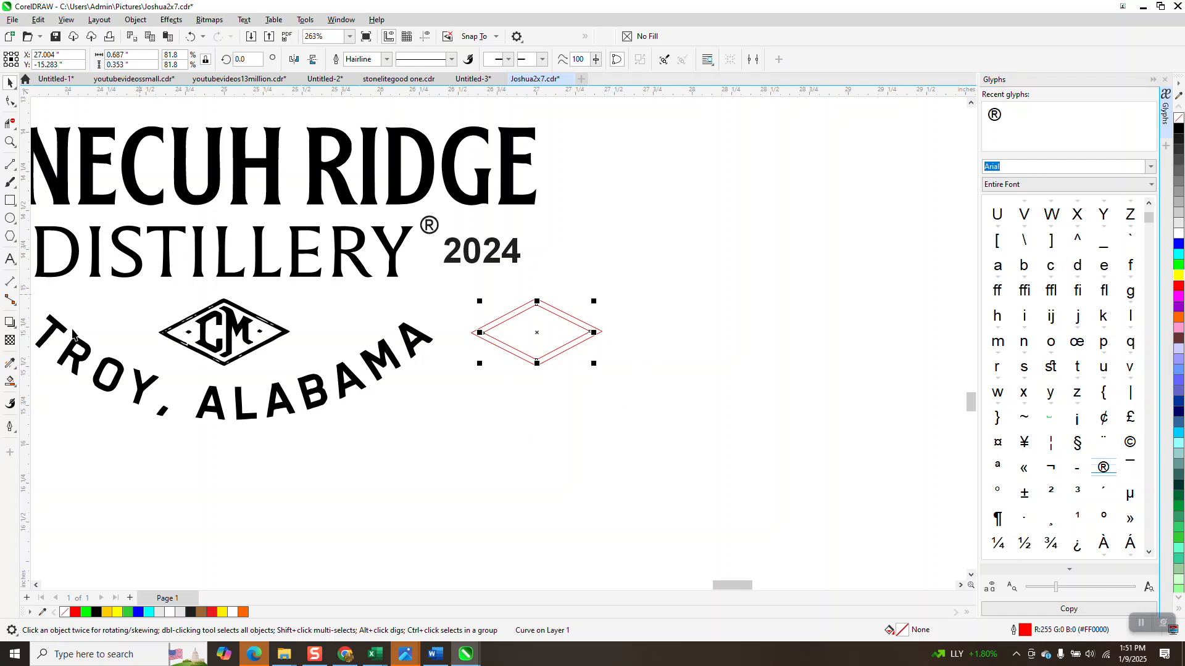
- Smart Fill the gap between the two diamonds with black and move the filled border 1 inch right
click(9, 382)
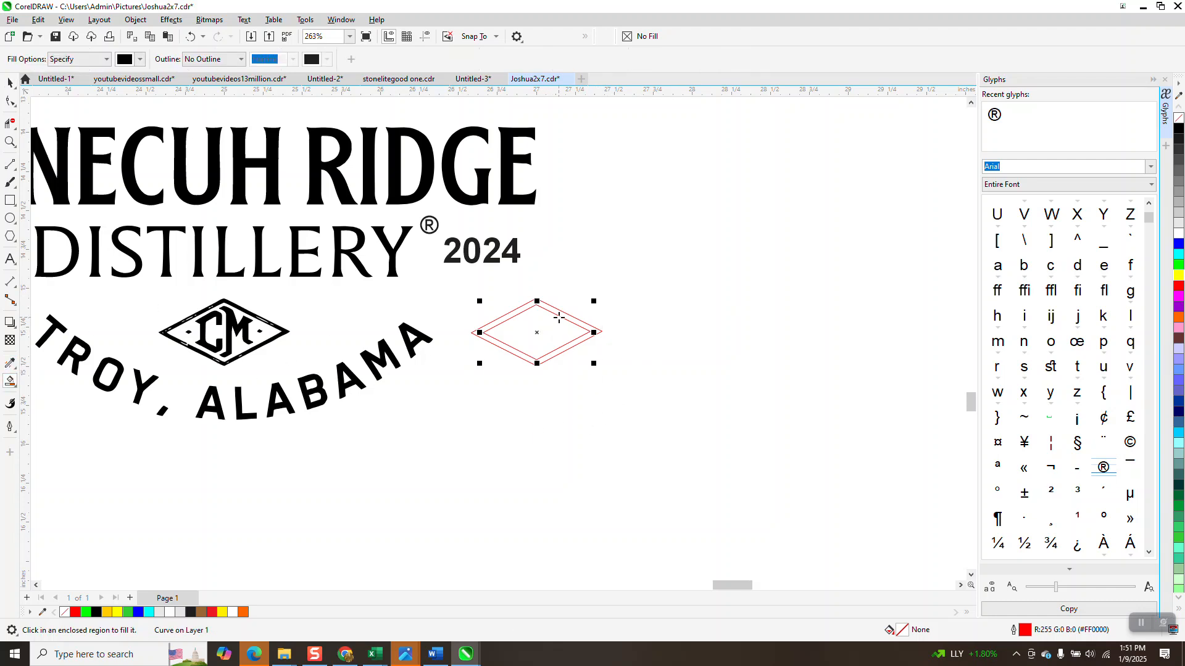
click(565, 318)
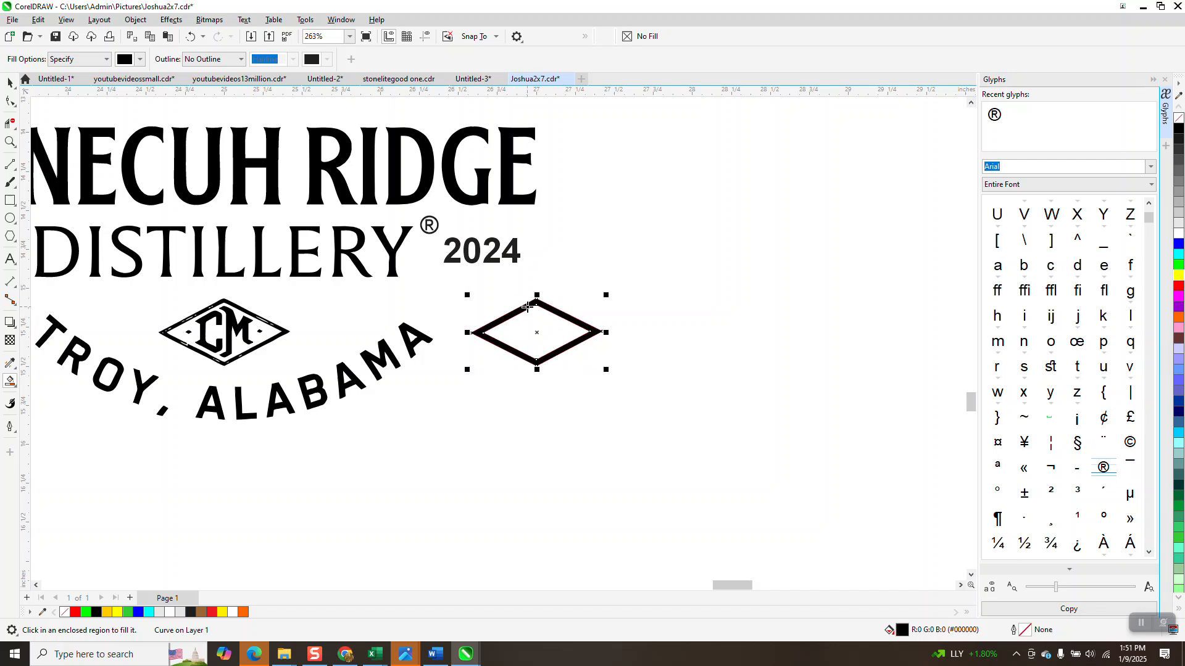
key(Right)
- Delete the two red diamond outlines between the CM emblem and the black border
click(10, 82)
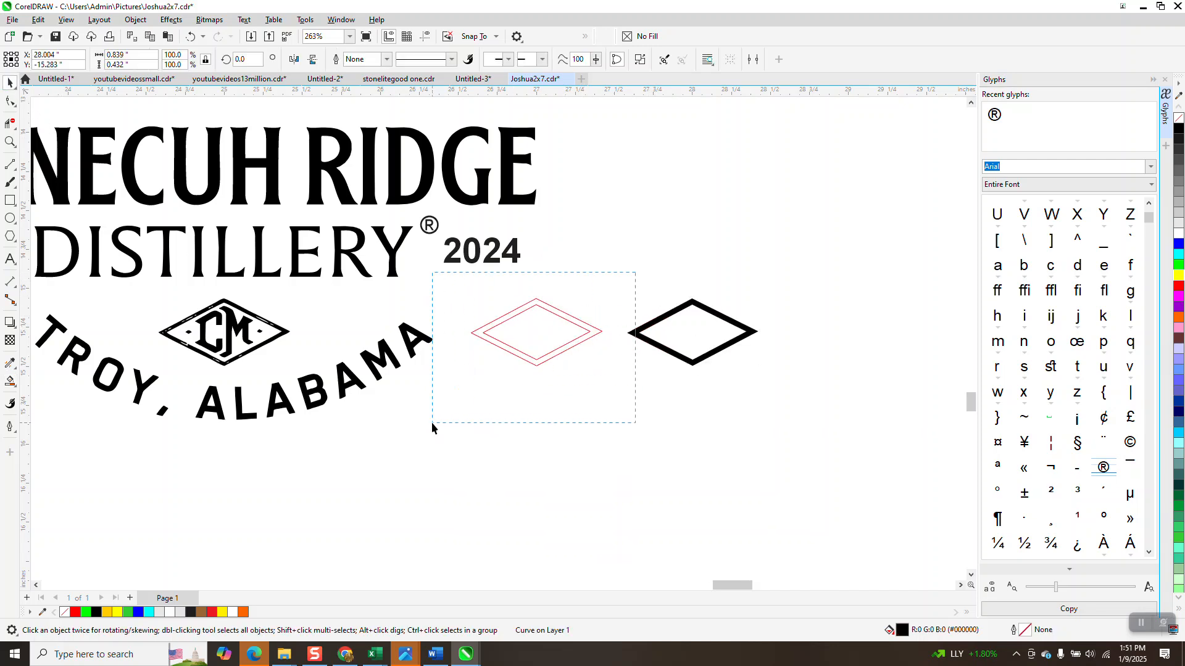
drag(432, 423, 431, 421)
key(Delete)
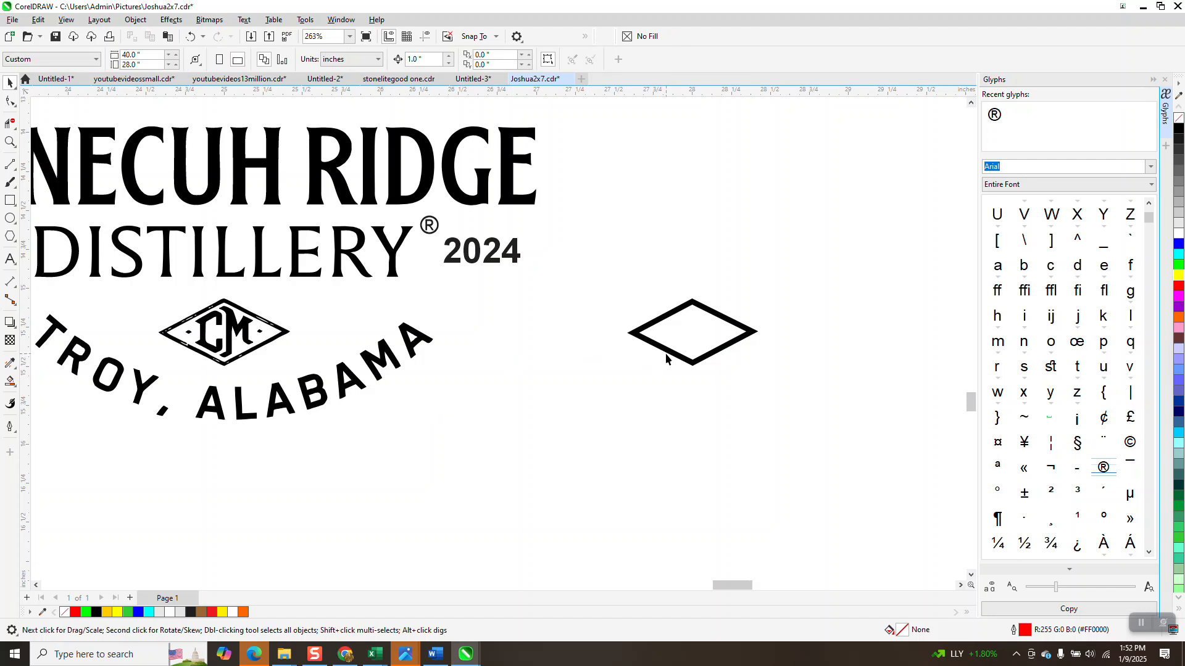
- Move the black diamond border 3 inches left over the traced CM emblem and check its fit up close
click(666, 351)
key(Left)
key(Left)
key(Left)
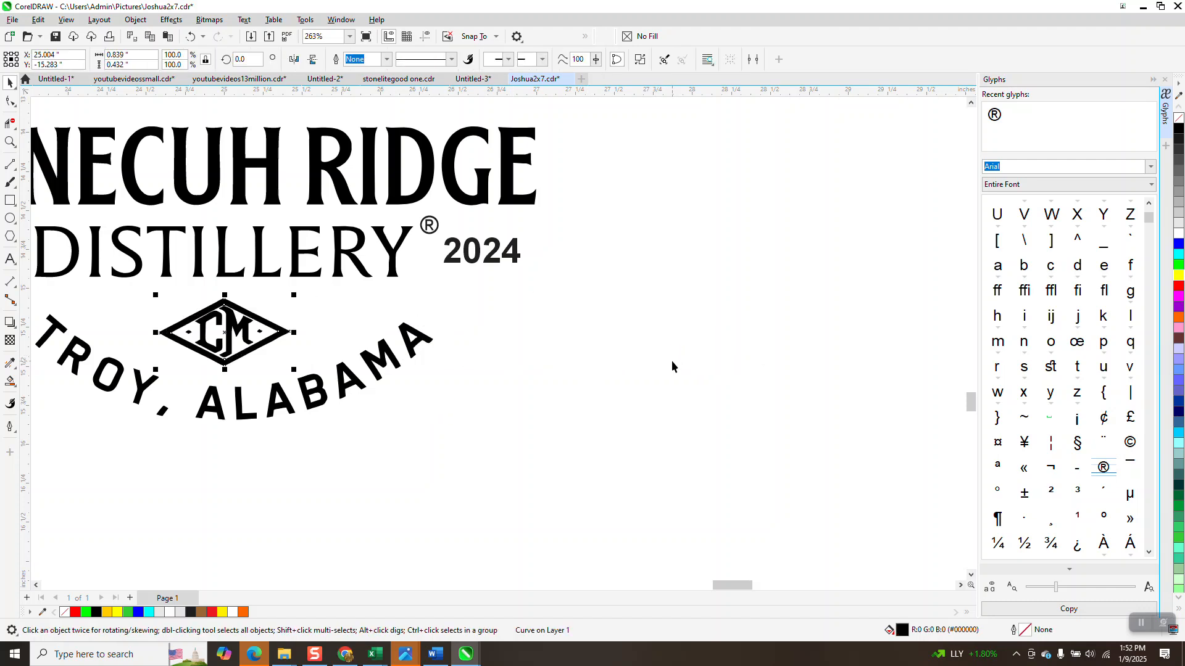
click(10, 142)
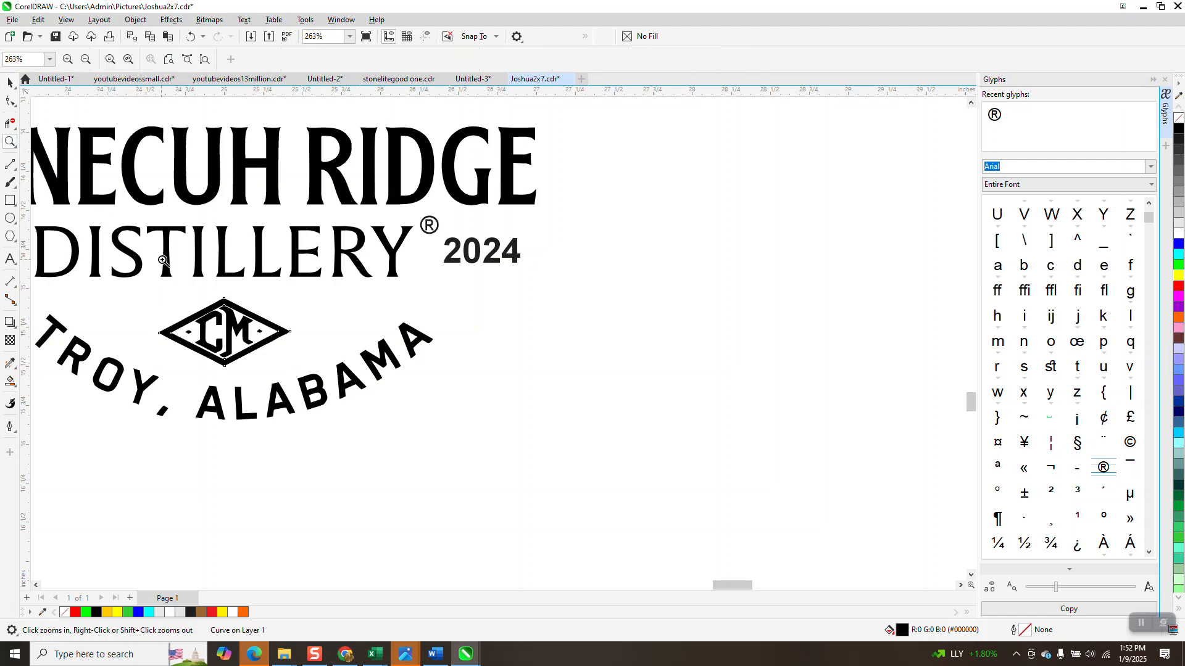
drag(161, 262, 408, 423)
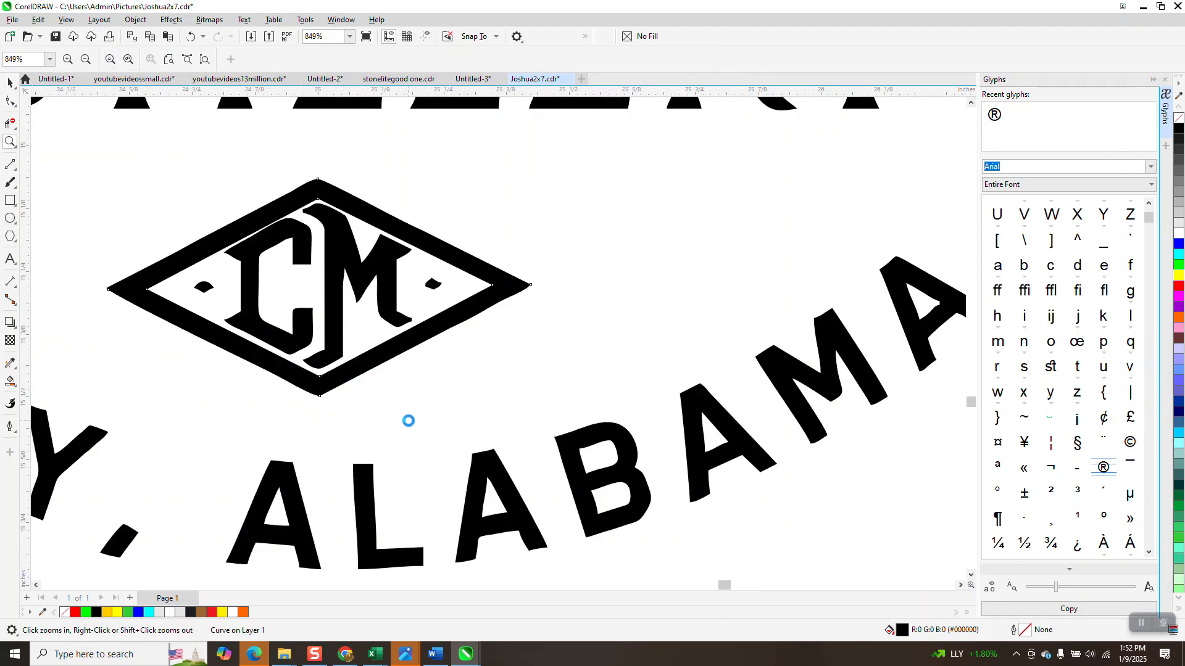
- Move the new diamond border 2 inches right, clear of the traced emblem and lettering, and deselect it
scroll(408, 420, down, 4)
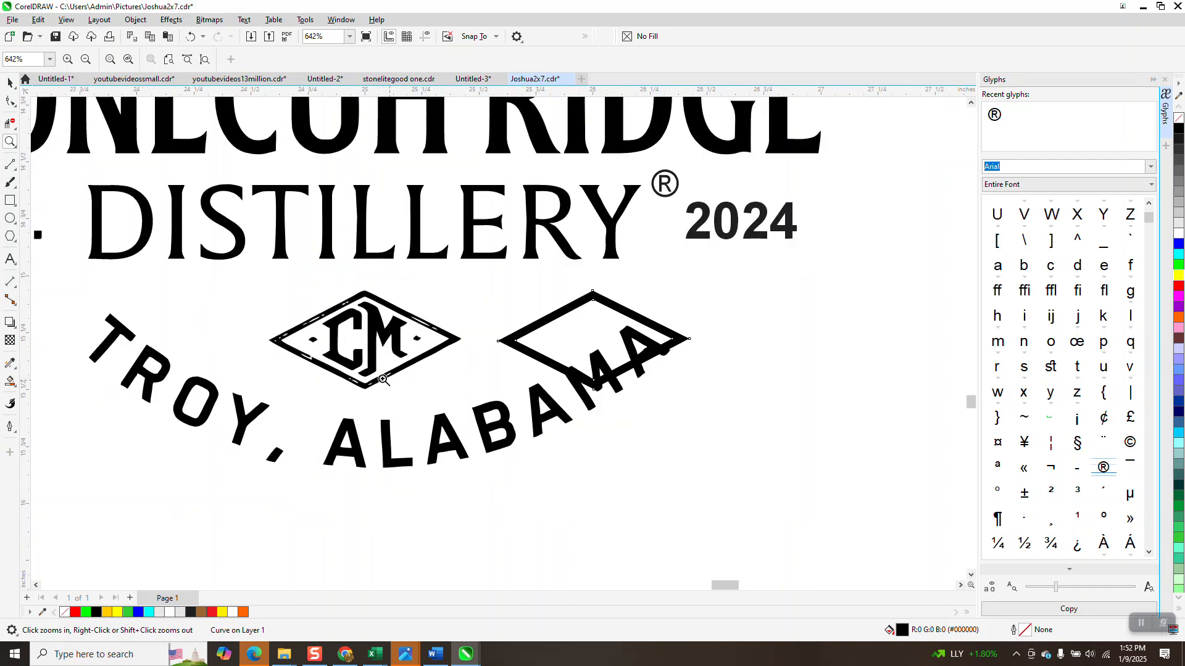
scroll(393, 383, down, 3)
key(Right)
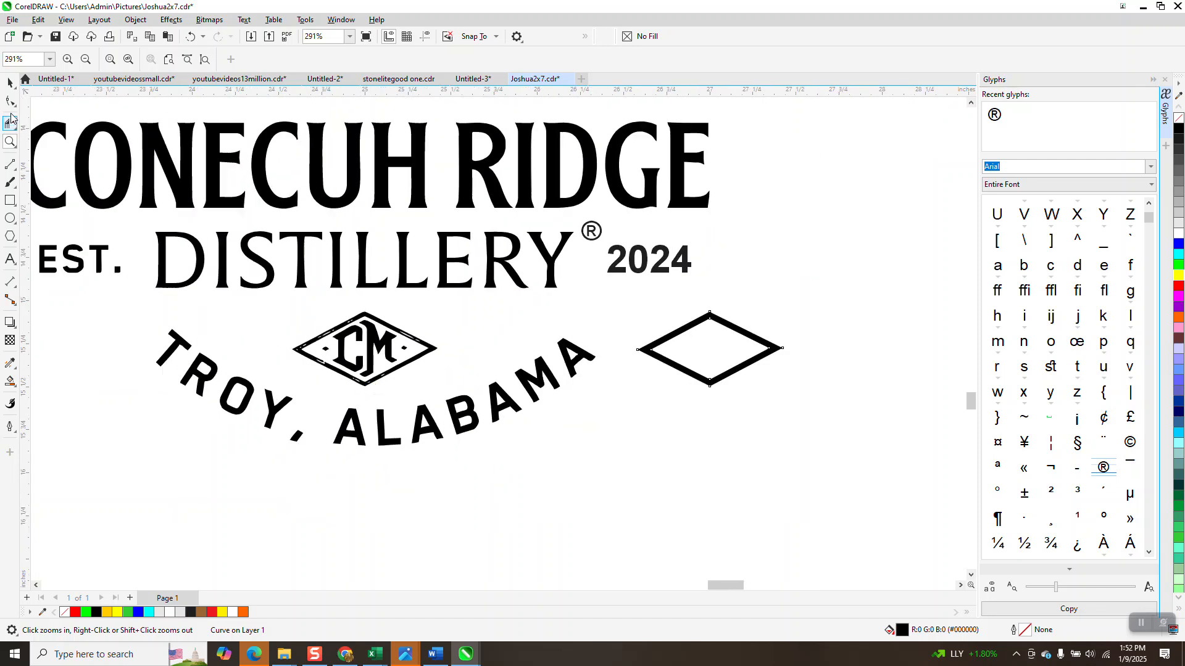
click(10, 83)
click(267, 355)
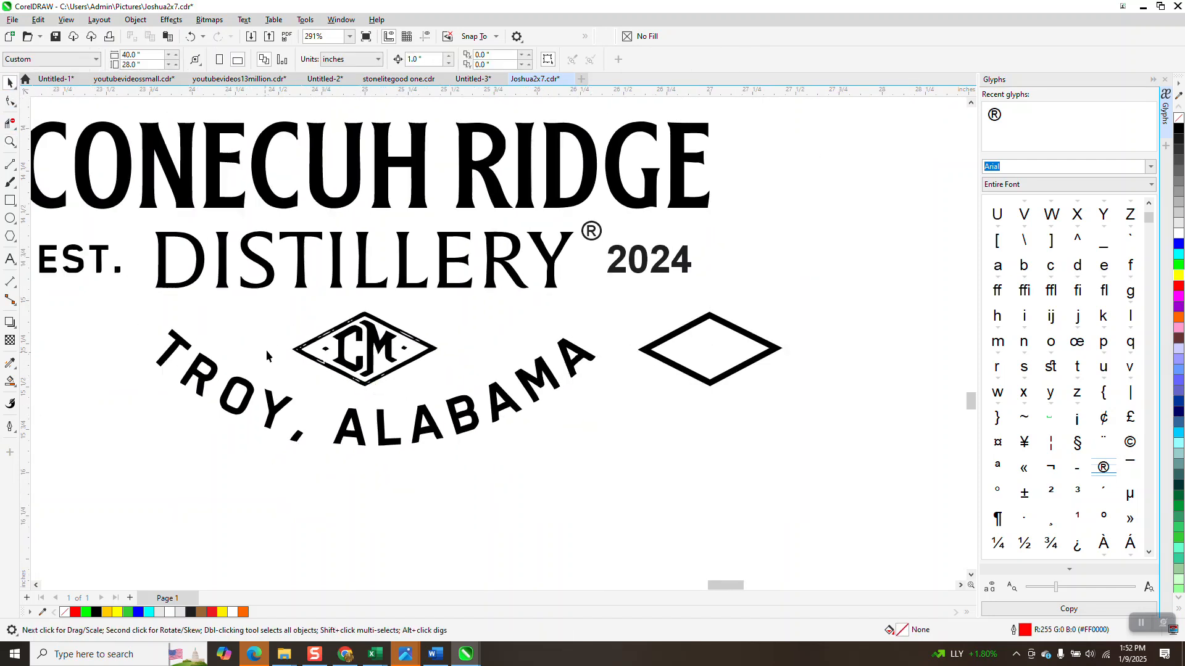
- Move the letters C and M 2 inches right into the new diamond border
click(356, 337)
key(Right)
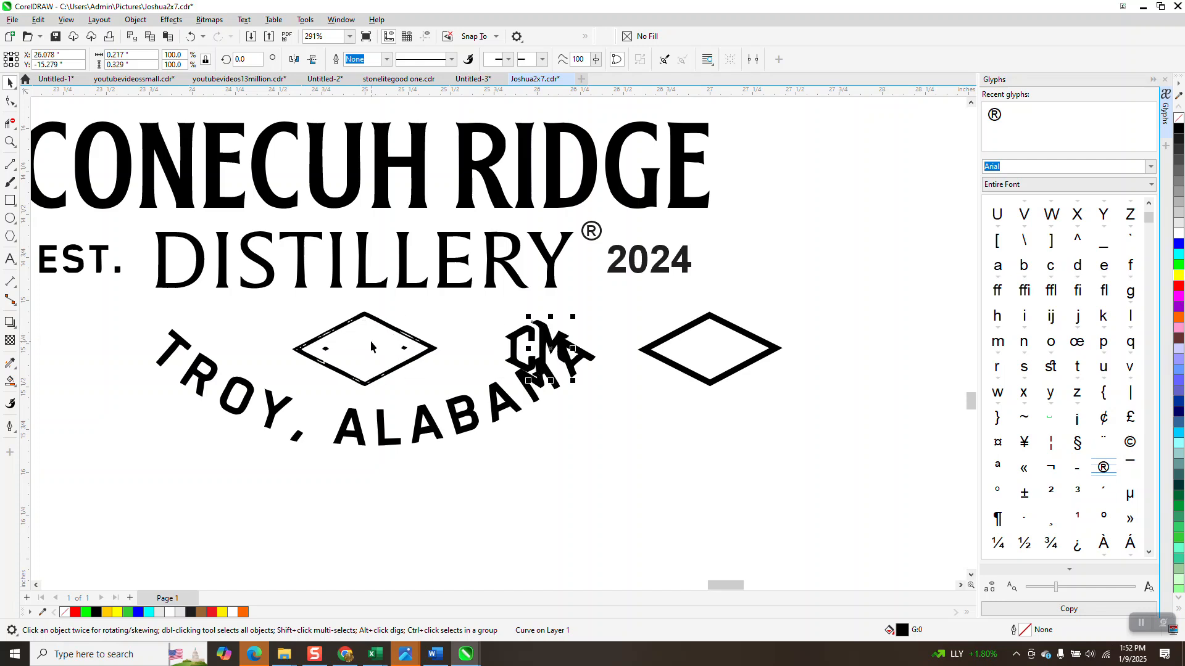
key(Right)
click(532, 342)
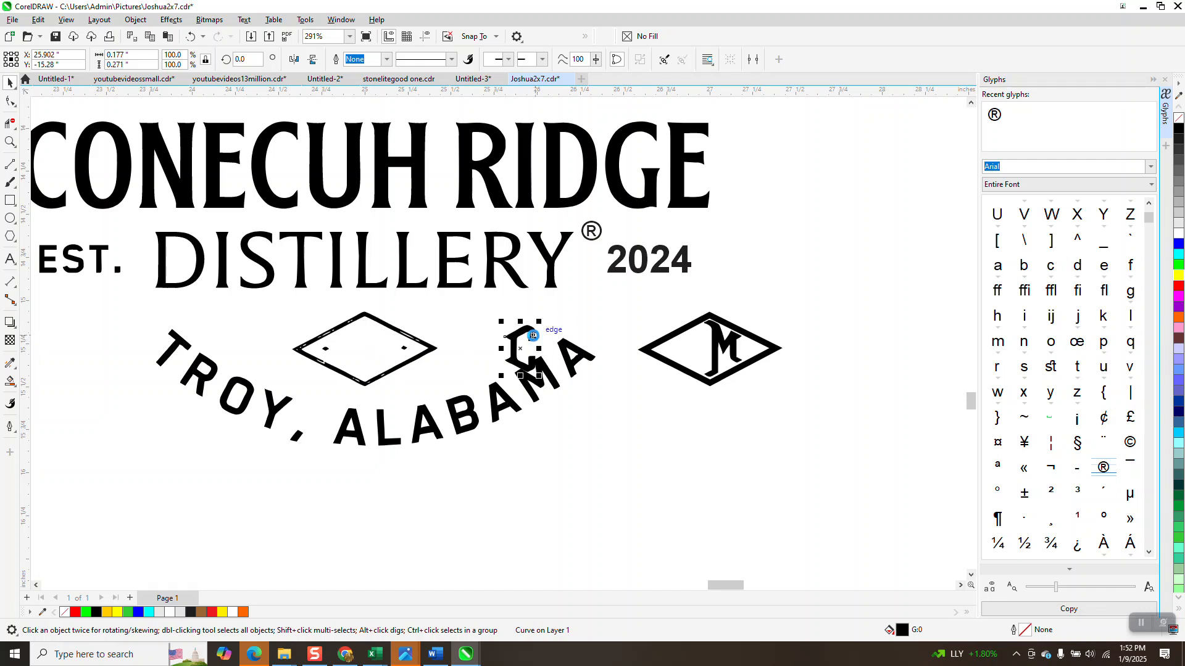
key(Right)
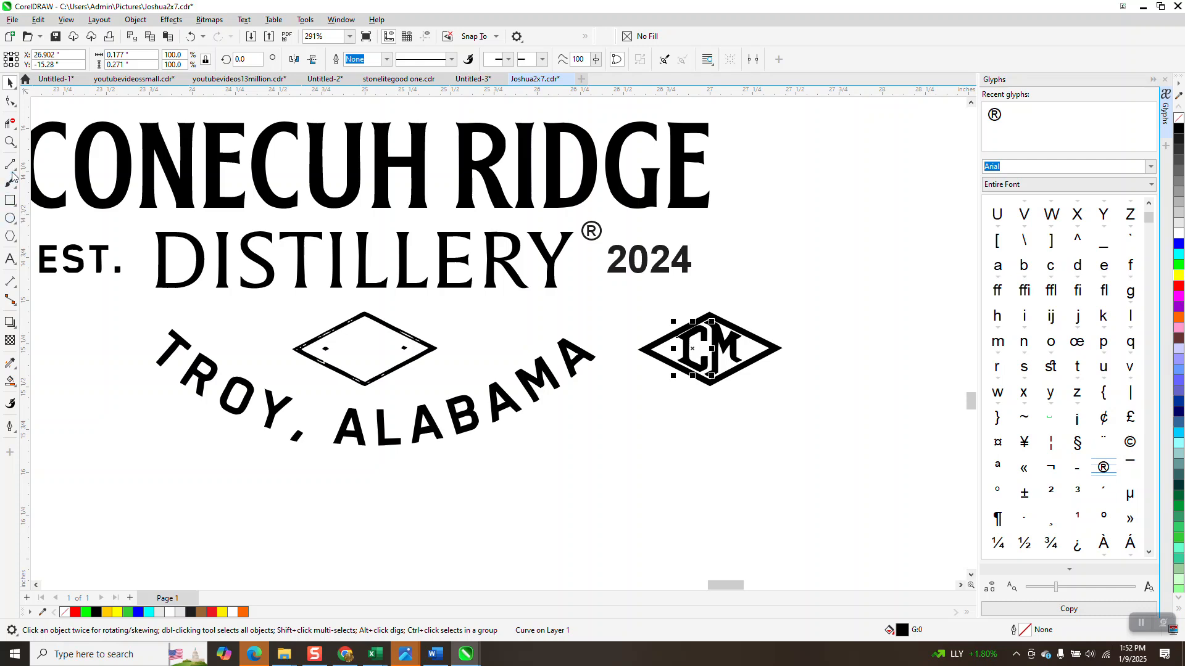
- Draw a circle about 0.027 inches in diameter over the left dot inside the old traced diamond
click(10, 141)
drag(288, 305, 538, 417)
key(F7)
mouse_move(213, 280)
mouse_down()
mouse_move(229, 296)
mouse_move(173, 293)
mouse_up()
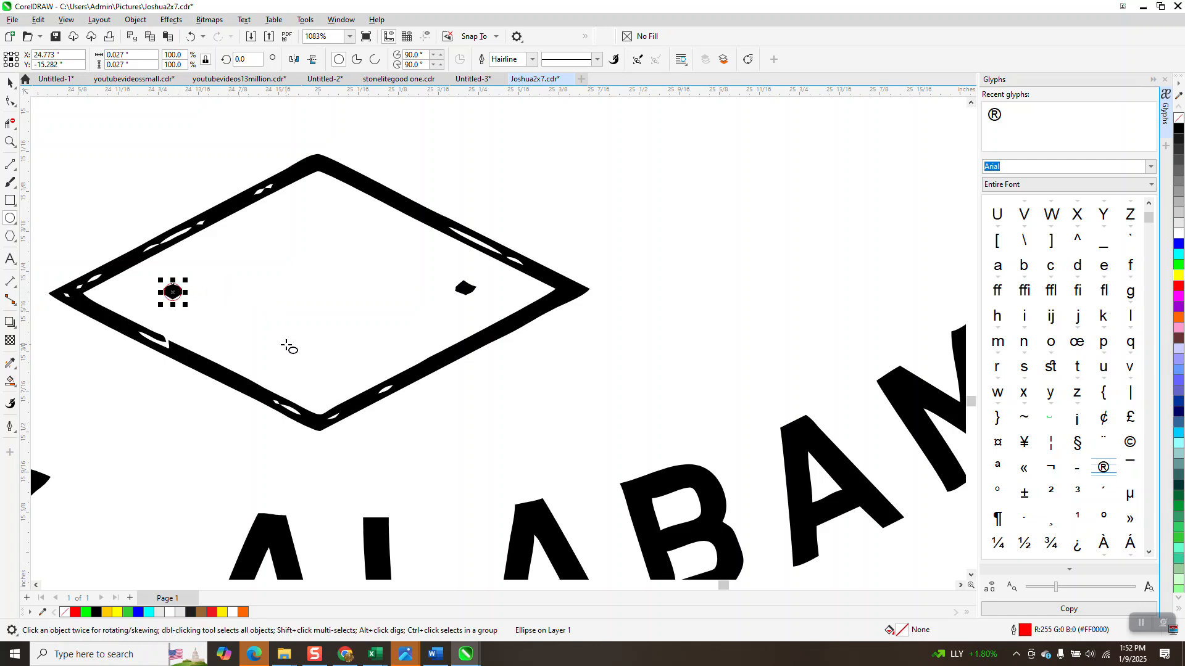
- Duplicate the small circle over the right dot of the old traced diamond and fill both circles with black
drag(173, 293, 466, 287)
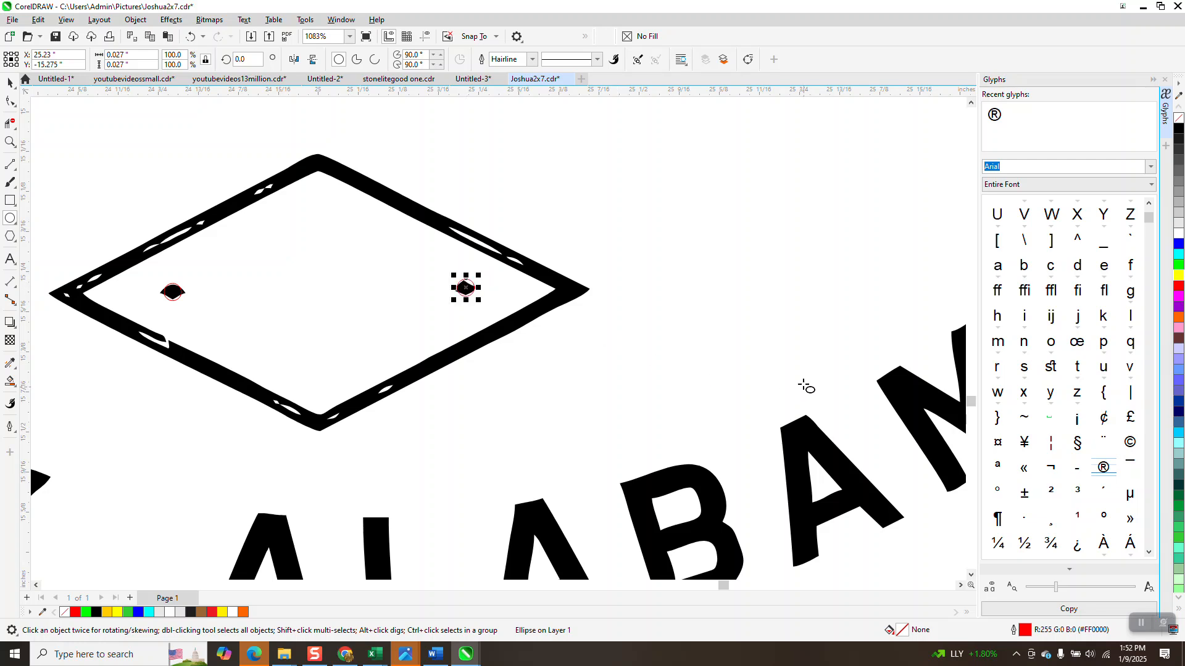
click(1179, 128)
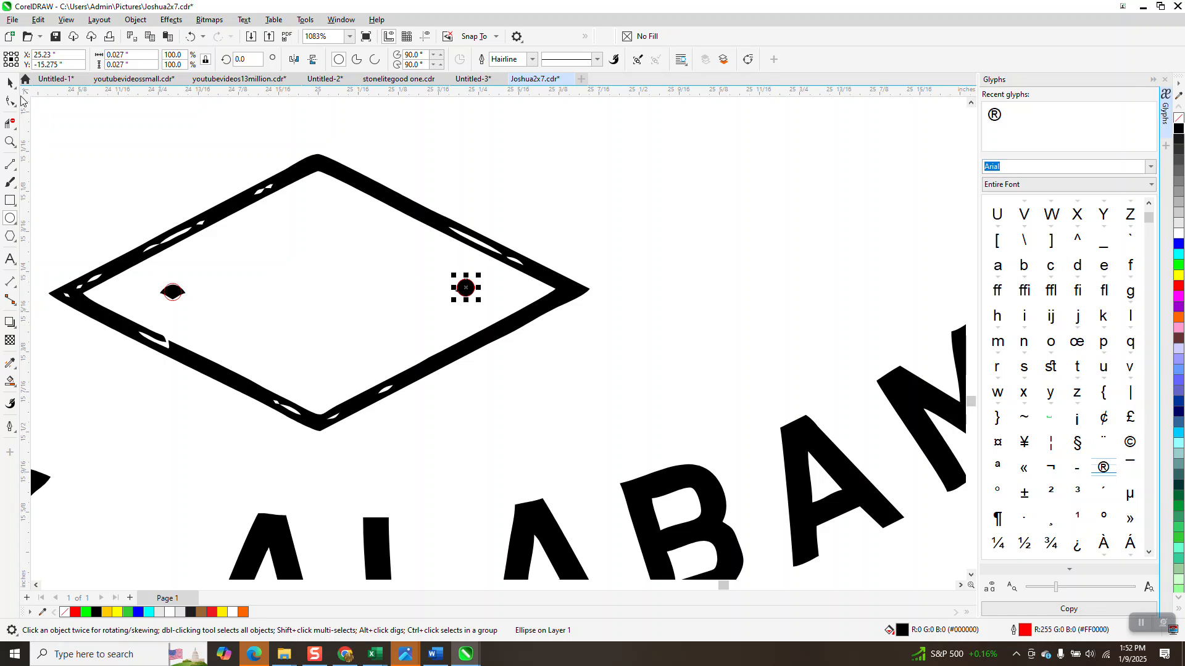
click(11, 84)
click(439, 308)
click(176, 291)
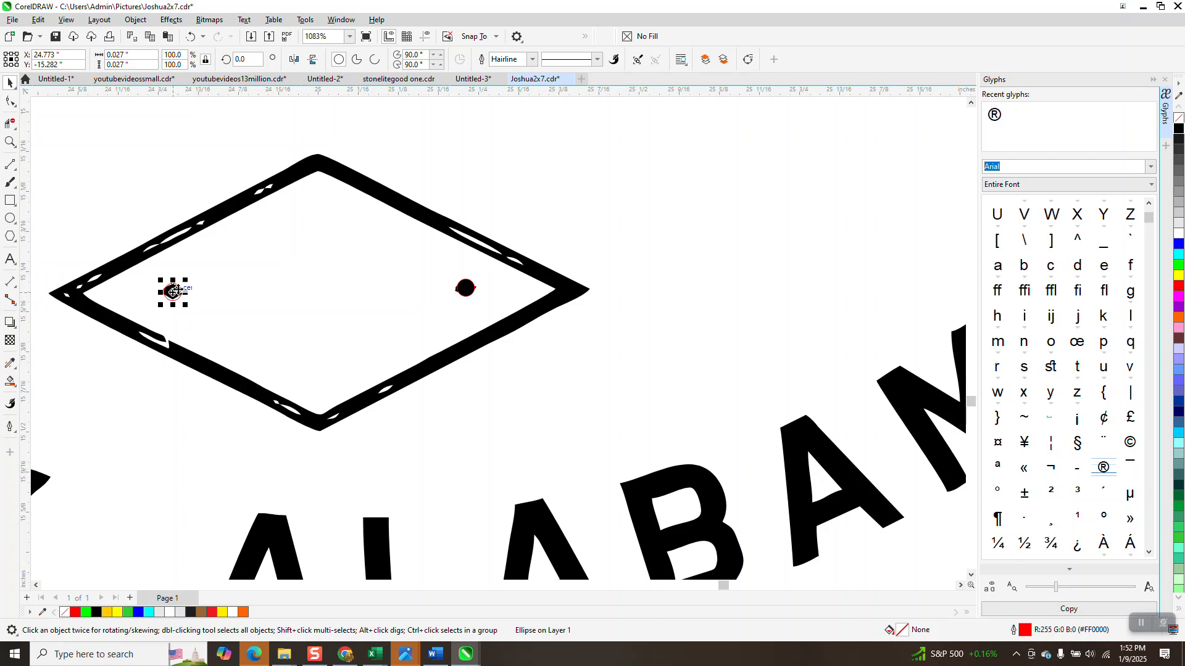
click(1179, 129)
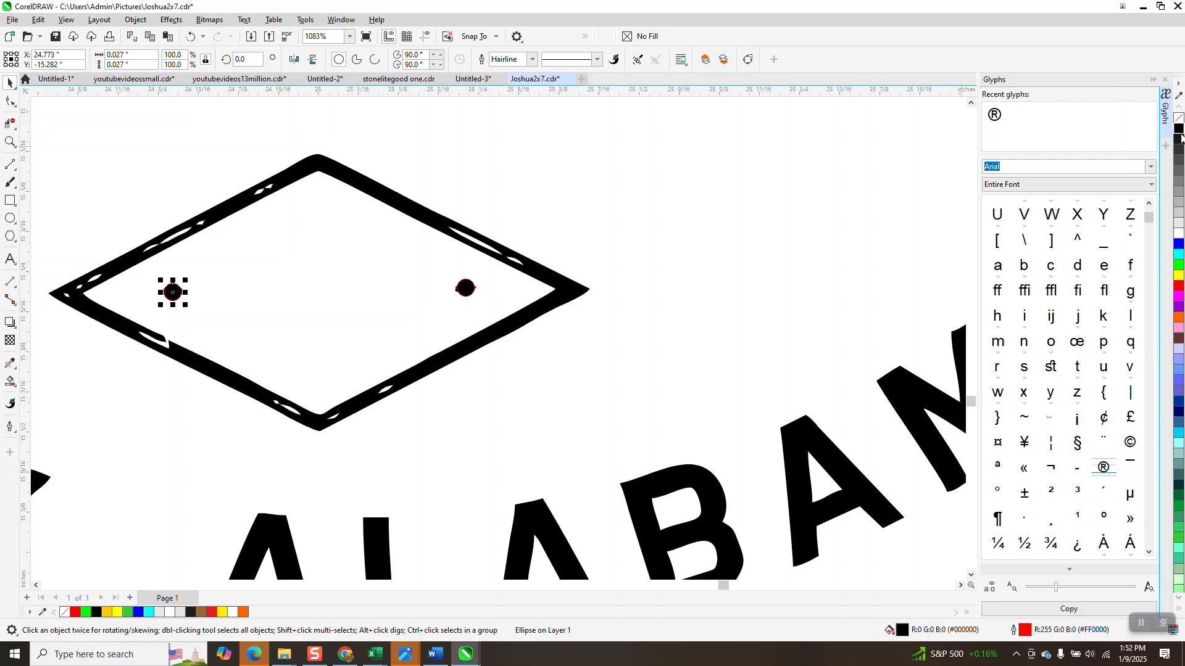
- Move the left black circle 2 inches right into the new CM diamond
key(Right)
scroll(899, 270, down, 3)
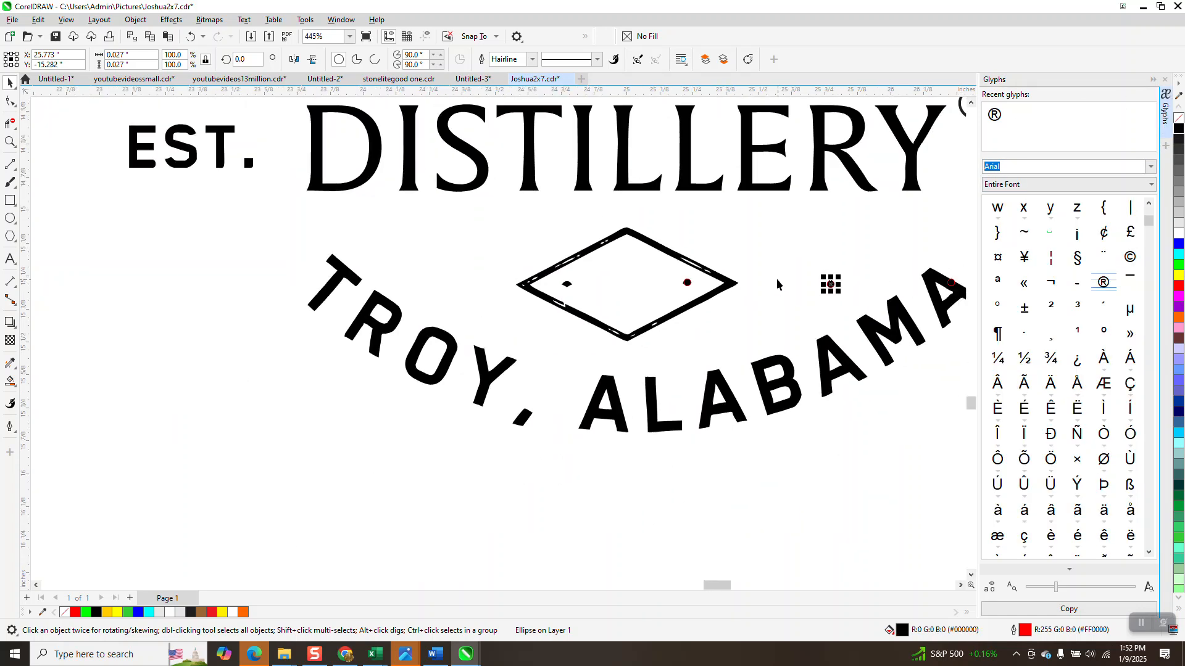
scroll(777, 280, down, 4)
key(Right)
- Move the last two letters of ALABAMA, M and A, 1 inch down to clear the dot lying beneath them
drag(812, 260, 823, 285)
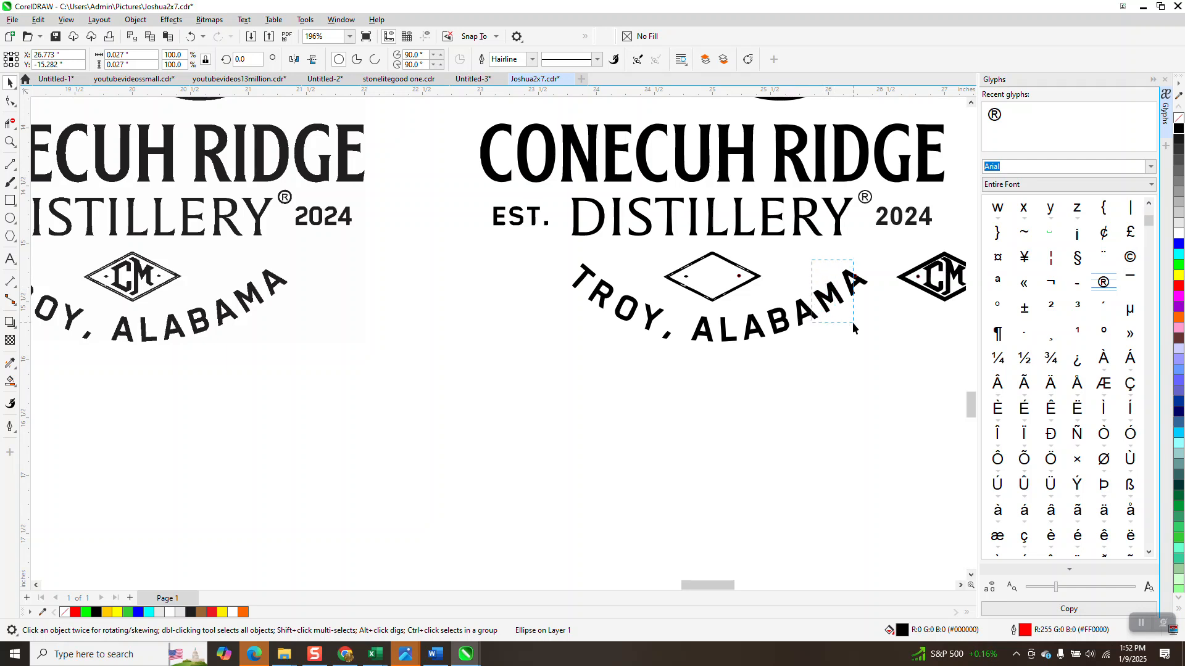
drag(854, 324, 853, 323)
scroll(689, 359, down, 2)
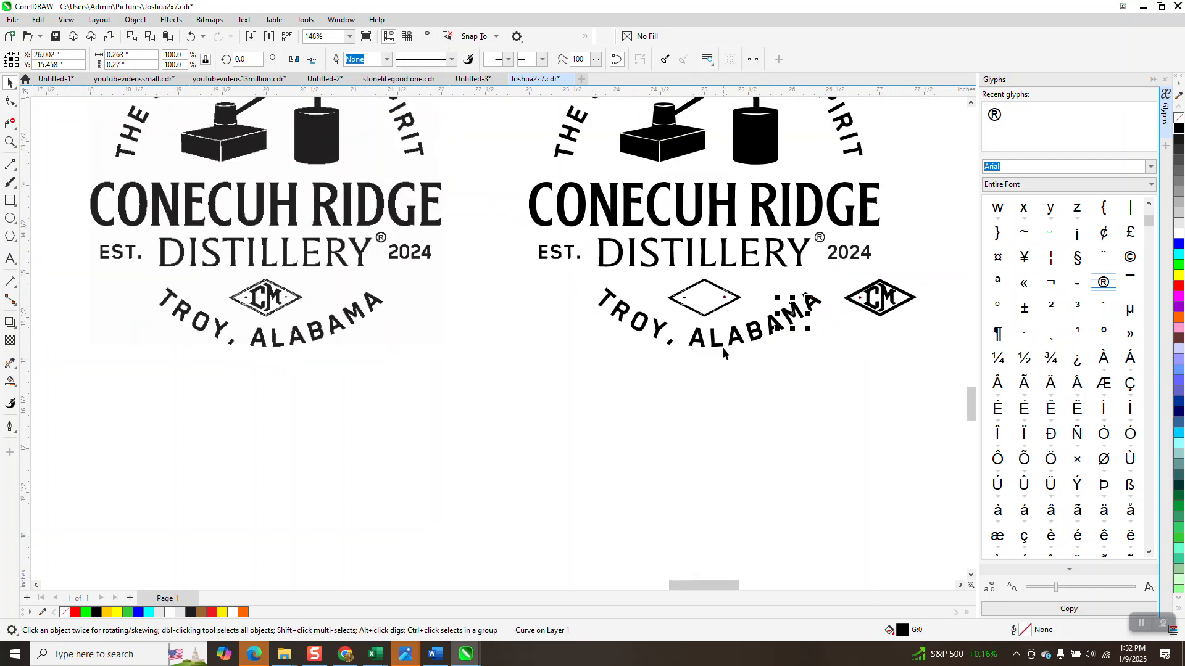
key(Down)
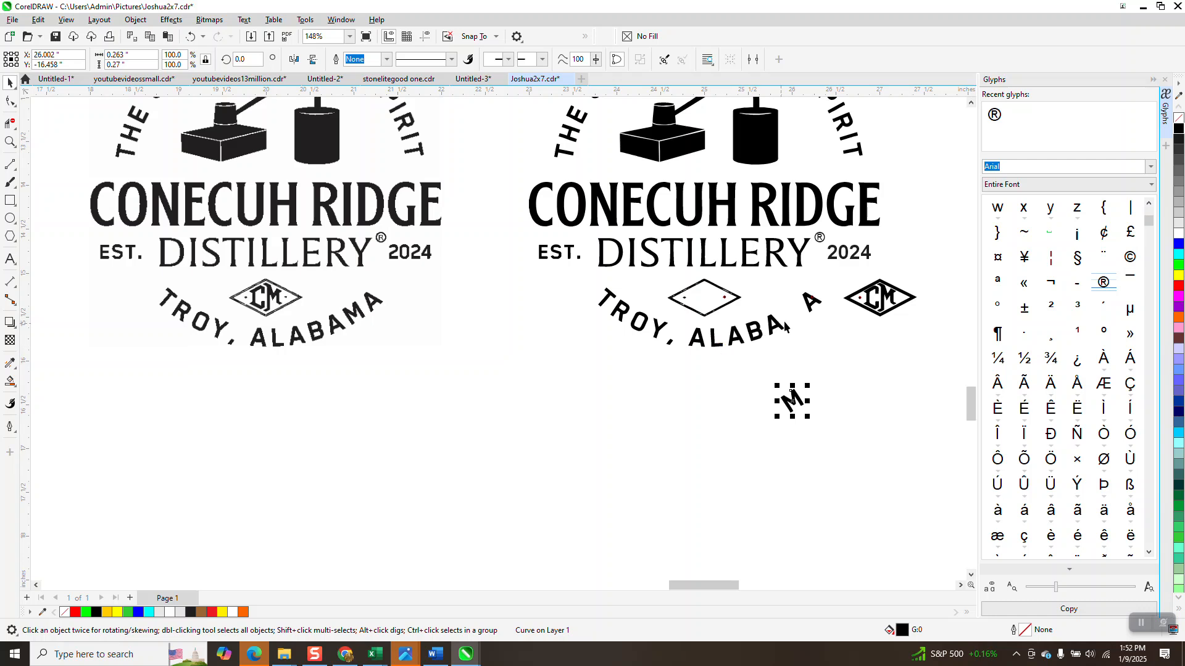
click(816, 302)
key(Right)
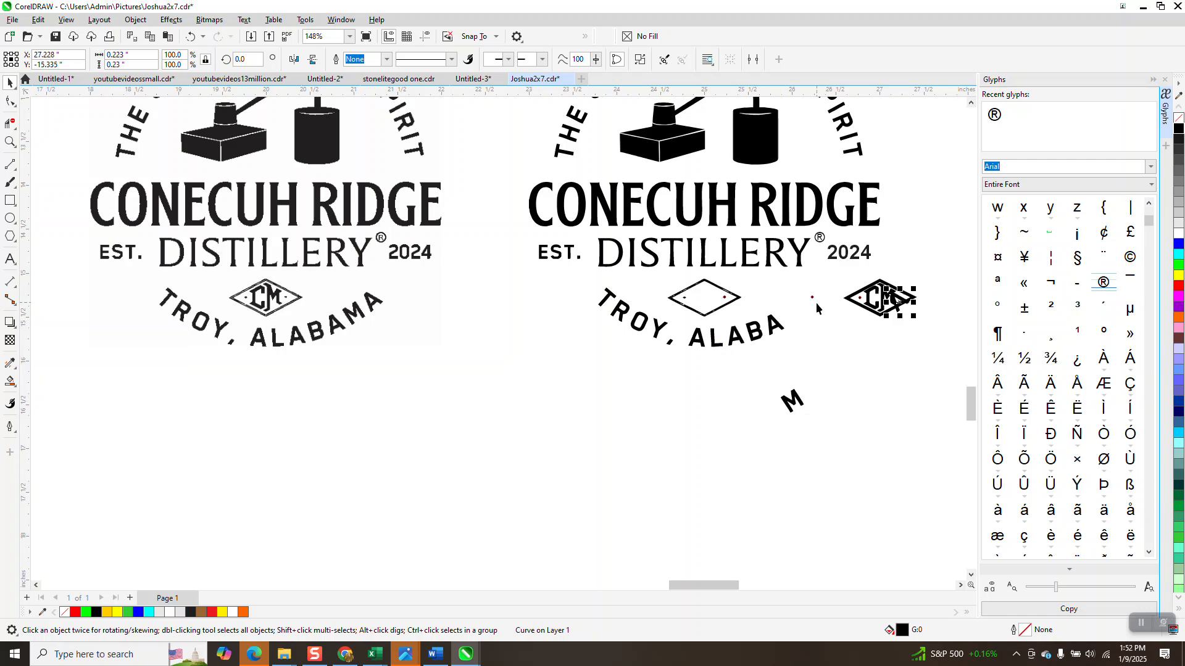
key(Right)
key(Left)
key(Left)
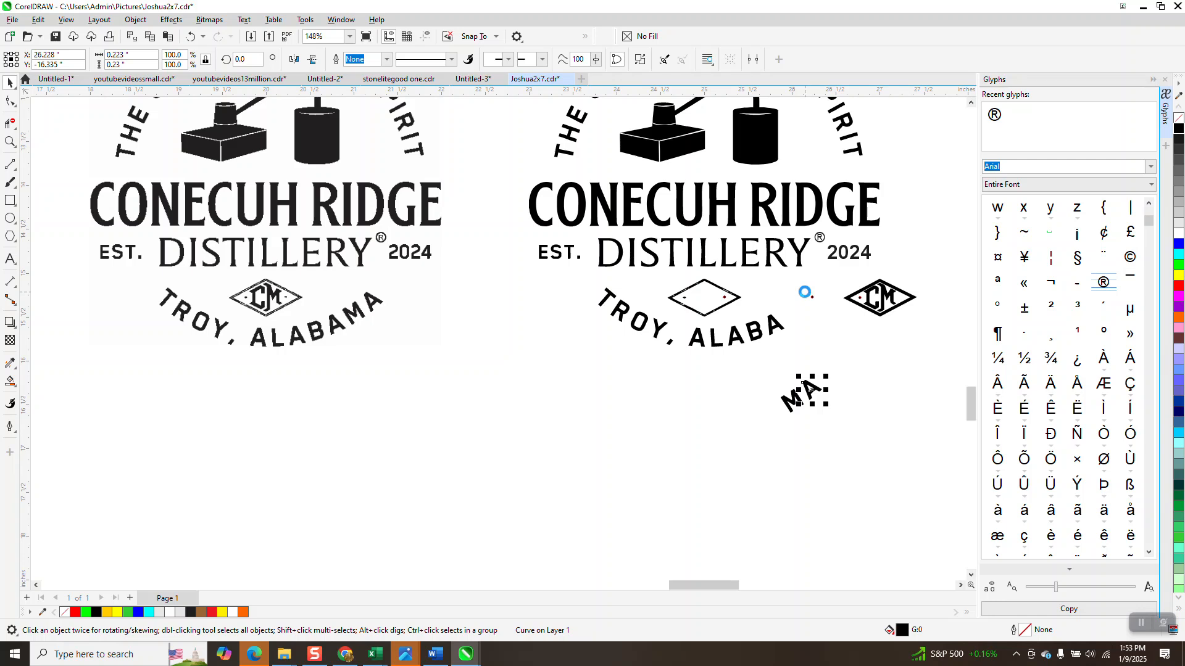
- Move the uncovered dot 1 inch right into the new diamond and return the letters M and A 1 inch up
key(Tab)
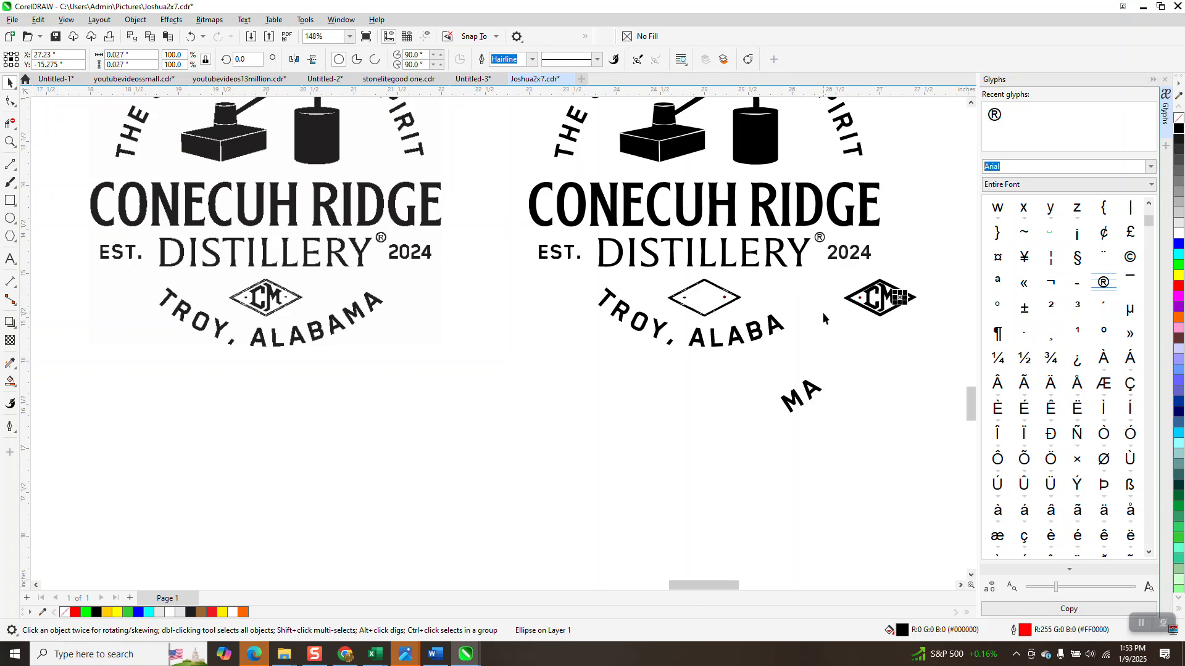
drag(832, 366, 727, 439)
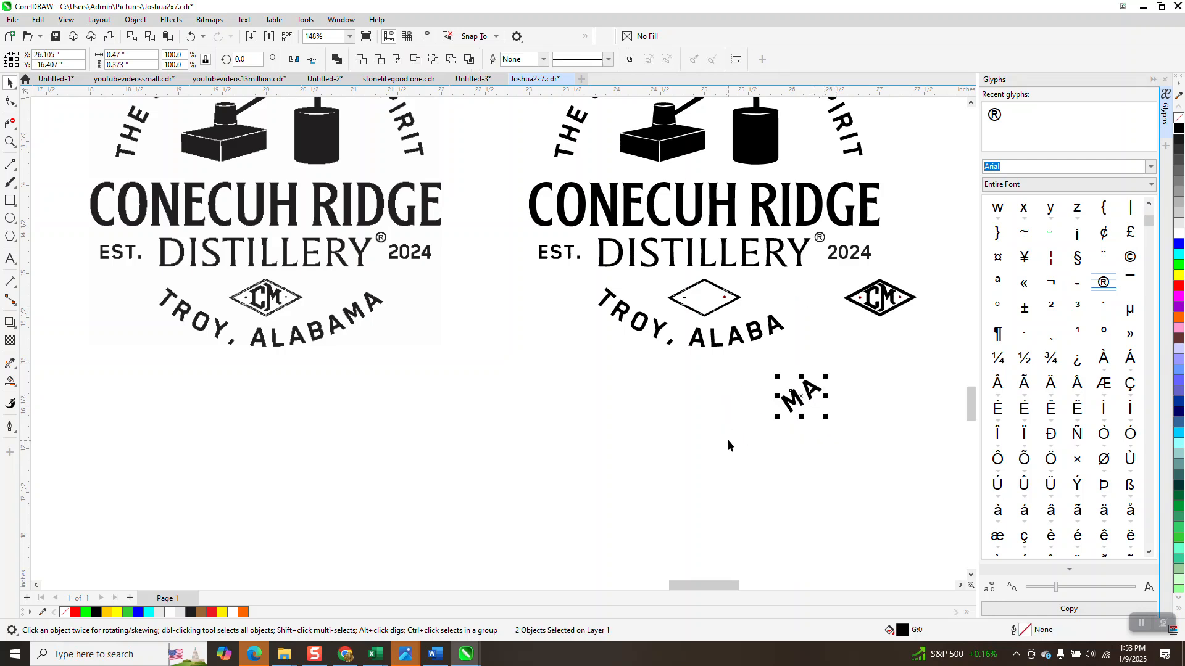
key(Up)
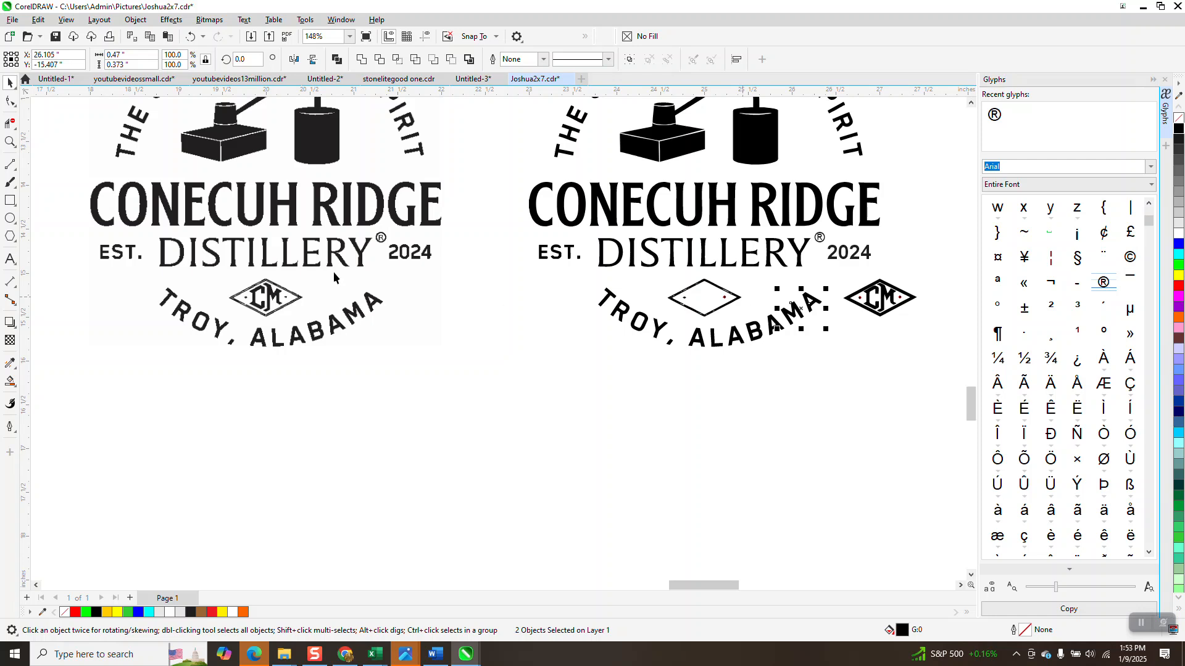
- Delete the old traced diamond together with its dots above the TROY, ALABAMA lettering
click(10, 141)
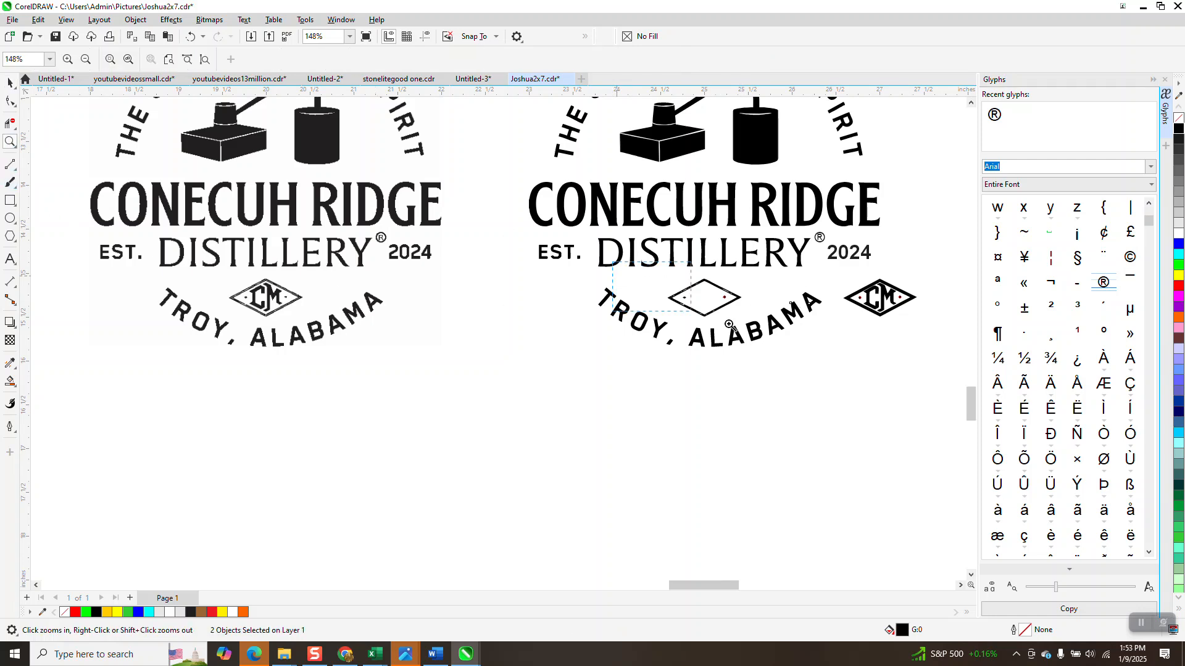
drag(728, 325, 876, 360)
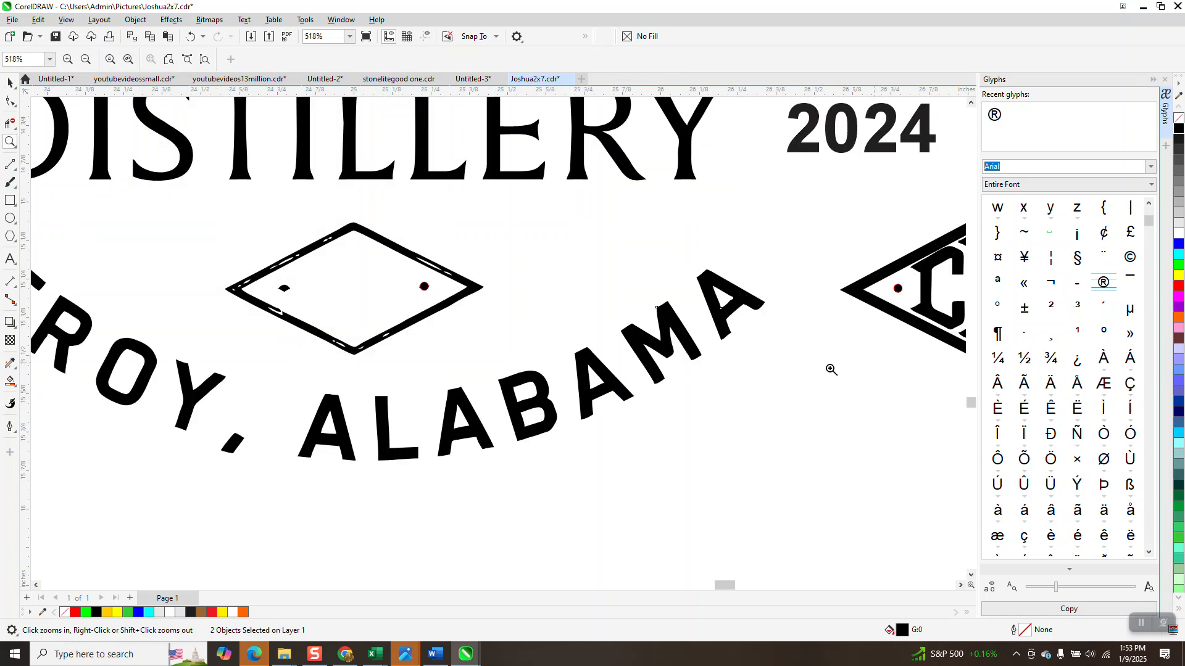
click(13, 84)
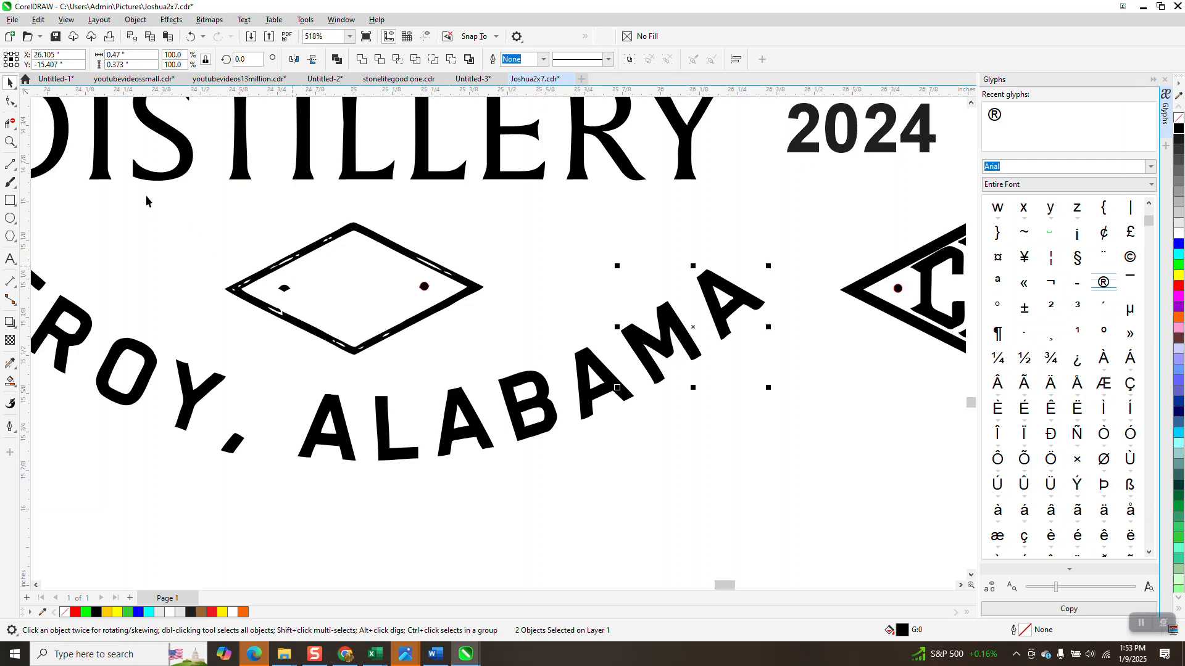
drag(198, 215, 503, 364)
key(Delete)
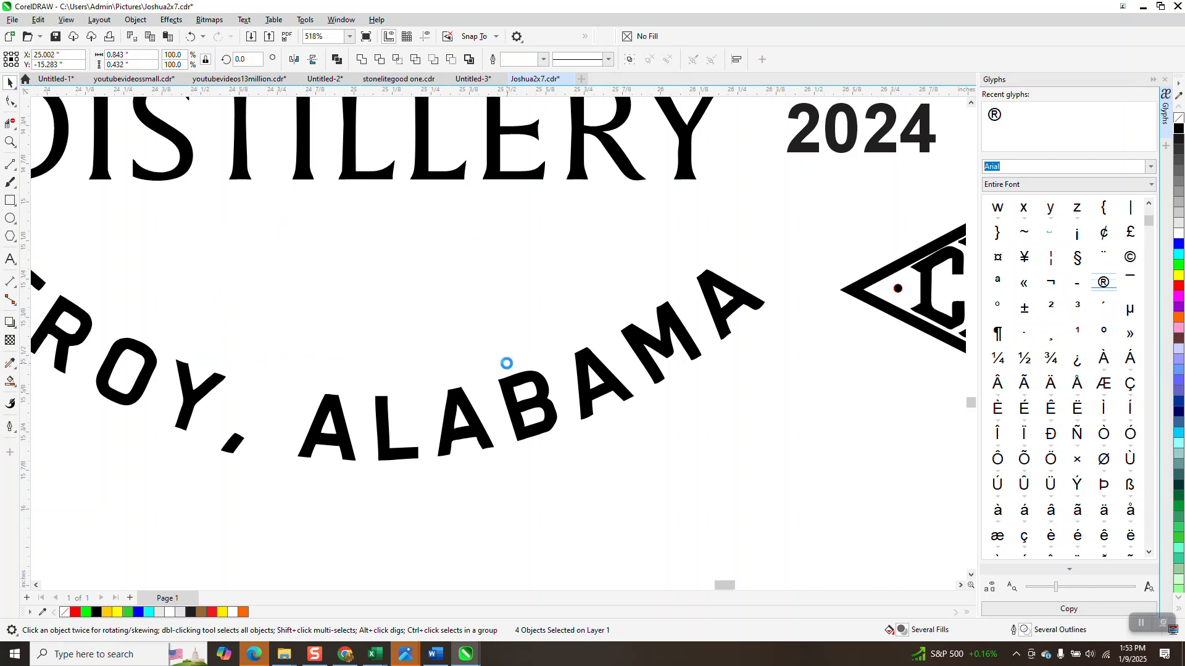
- Move the complete new CM diamond emblem 2 inches left into its place between DISTILLERY and TROY, ALABAMA
scroll(445, 390, down, 3)
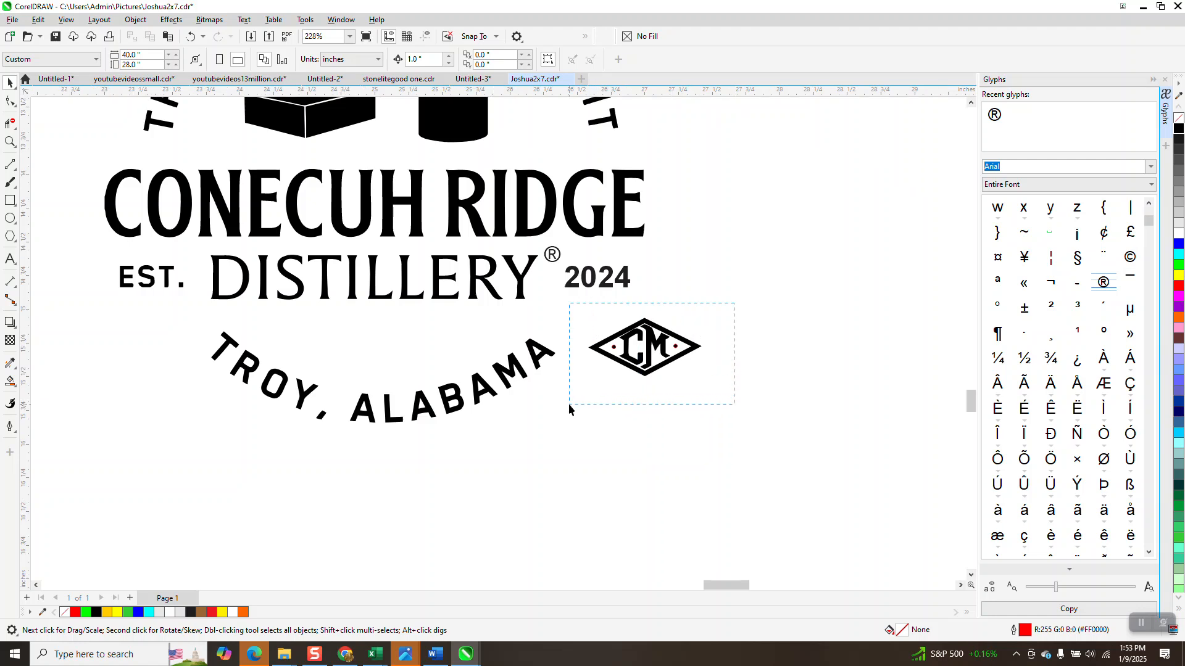
drag(568, 404, 567, 405)
key(Left)
key(Left)
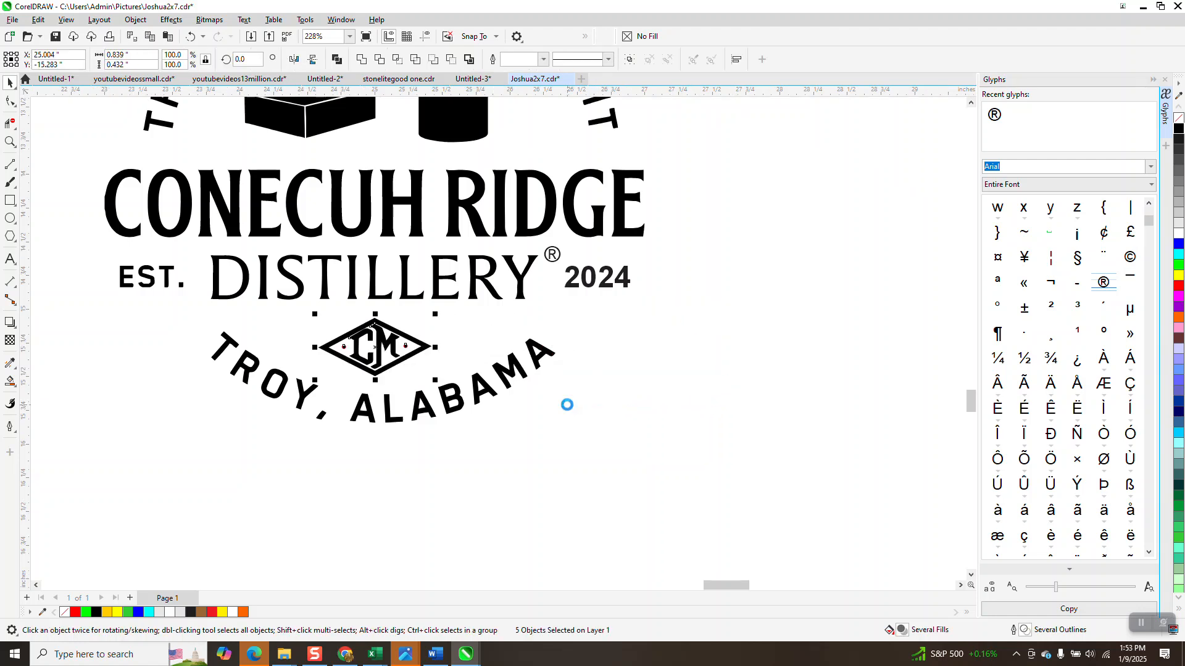
- Scale the letters C and M inside the diamond down to about 96% each around their centres
click(10, 142)
drag(308, 286, 514, 440)
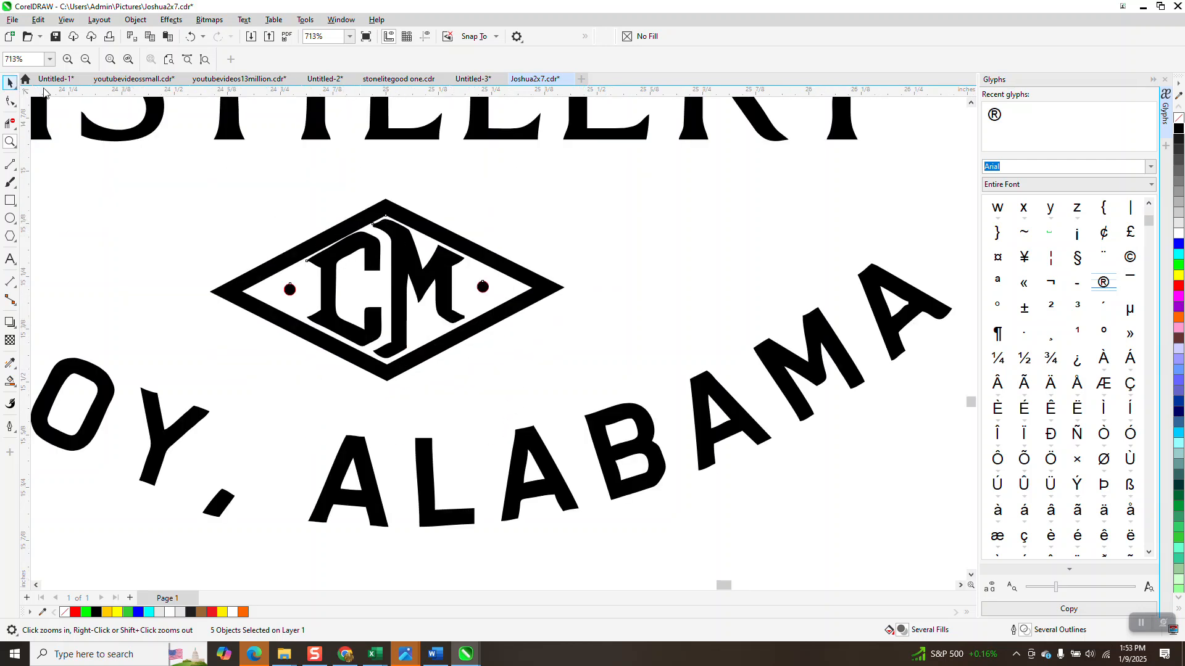
click(10, 82)
click(10, 142)
drag(231, 185, 571, 397)
click(10, 83)
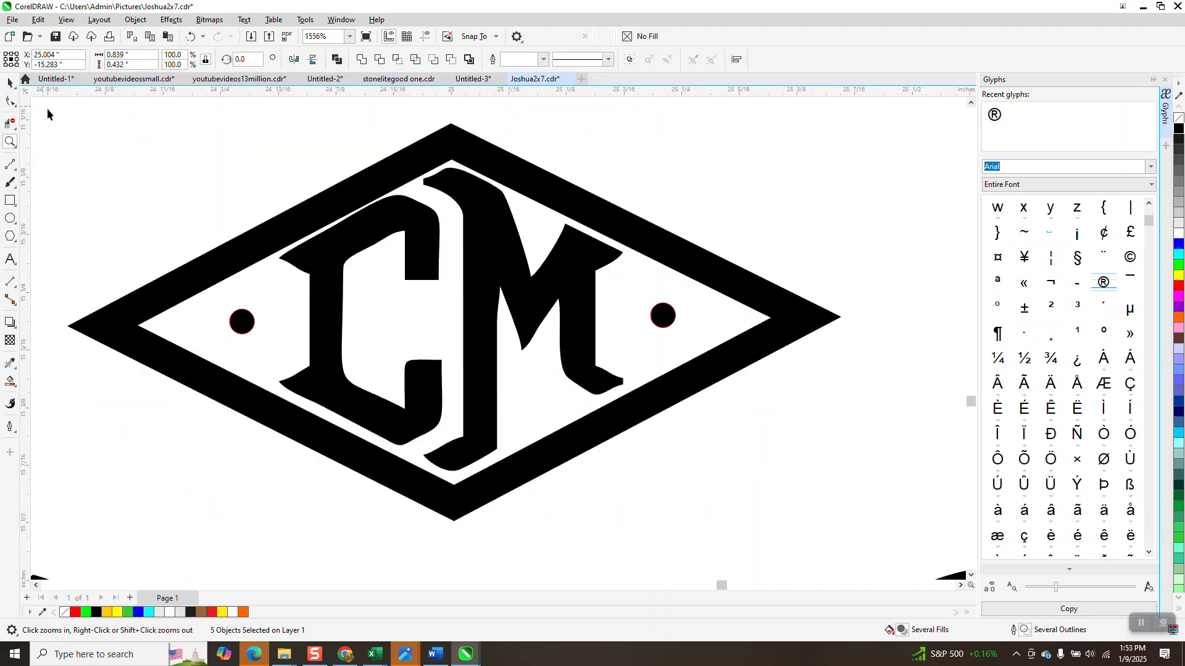
click(371, 232)
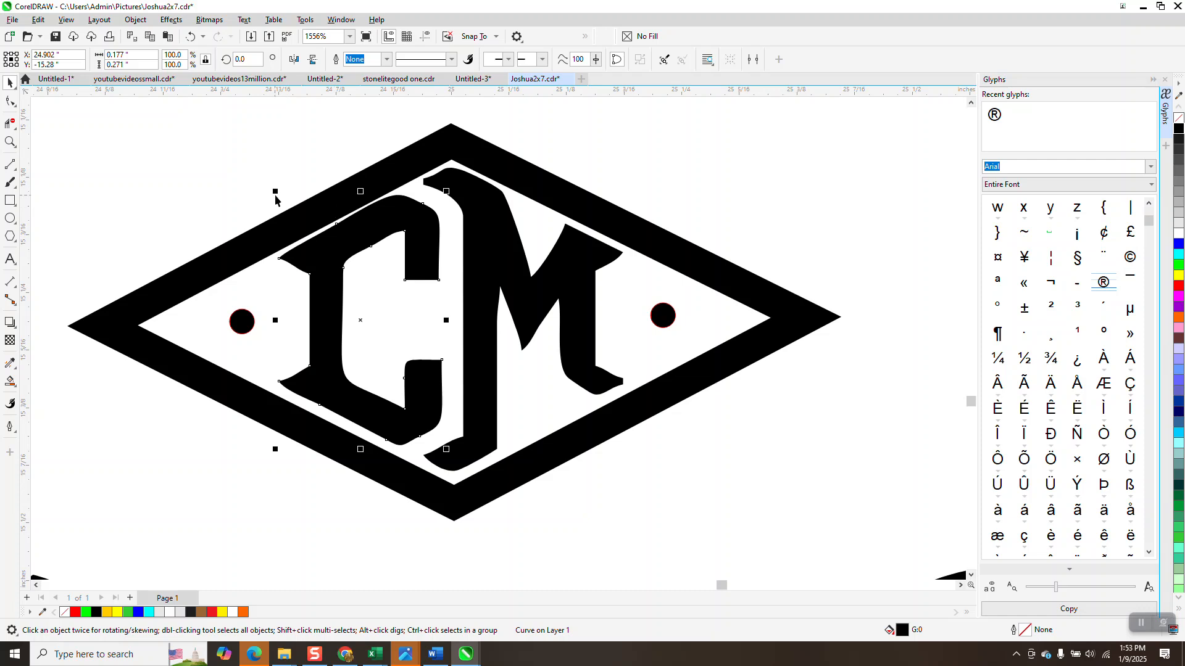
drag(275, 195, 279, 201)
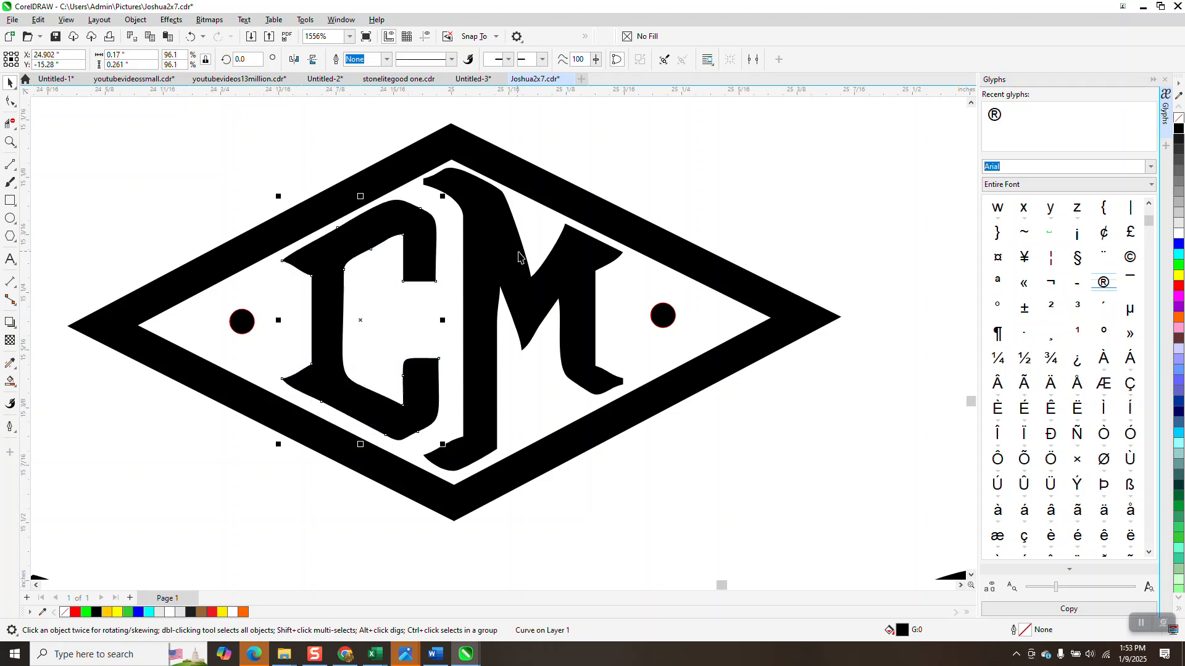
click(497, 260)
drag(629, 168, 622, 171)
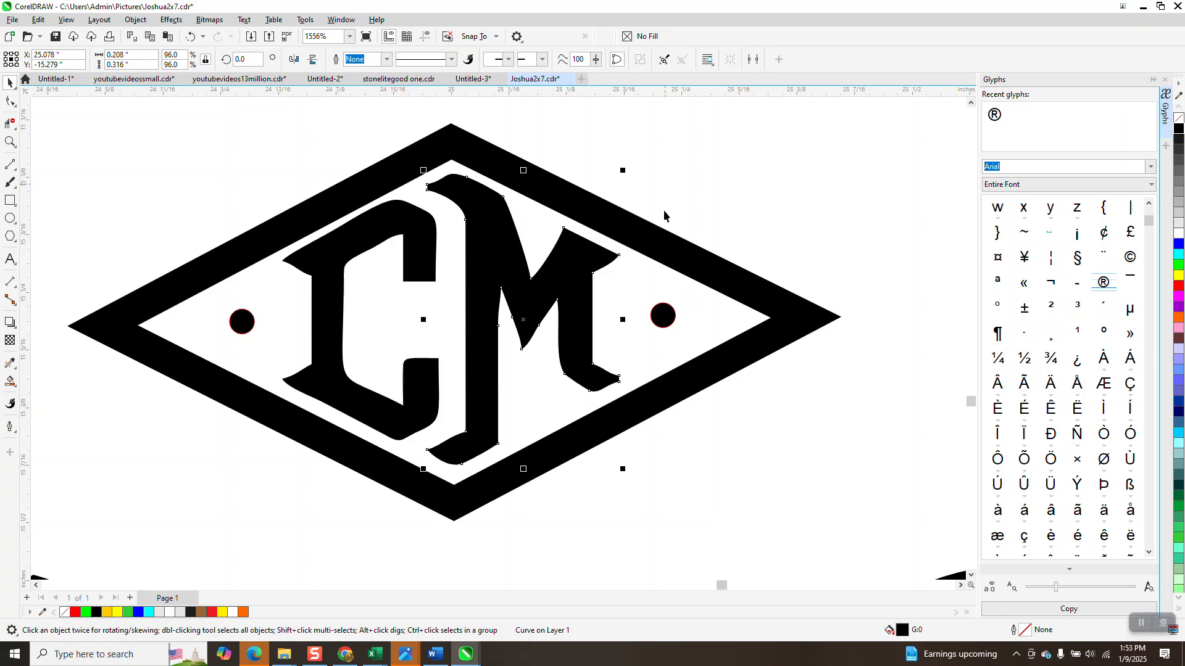
- Remove the red outlines from the right and left dots inside the diamond
click(663, 315)
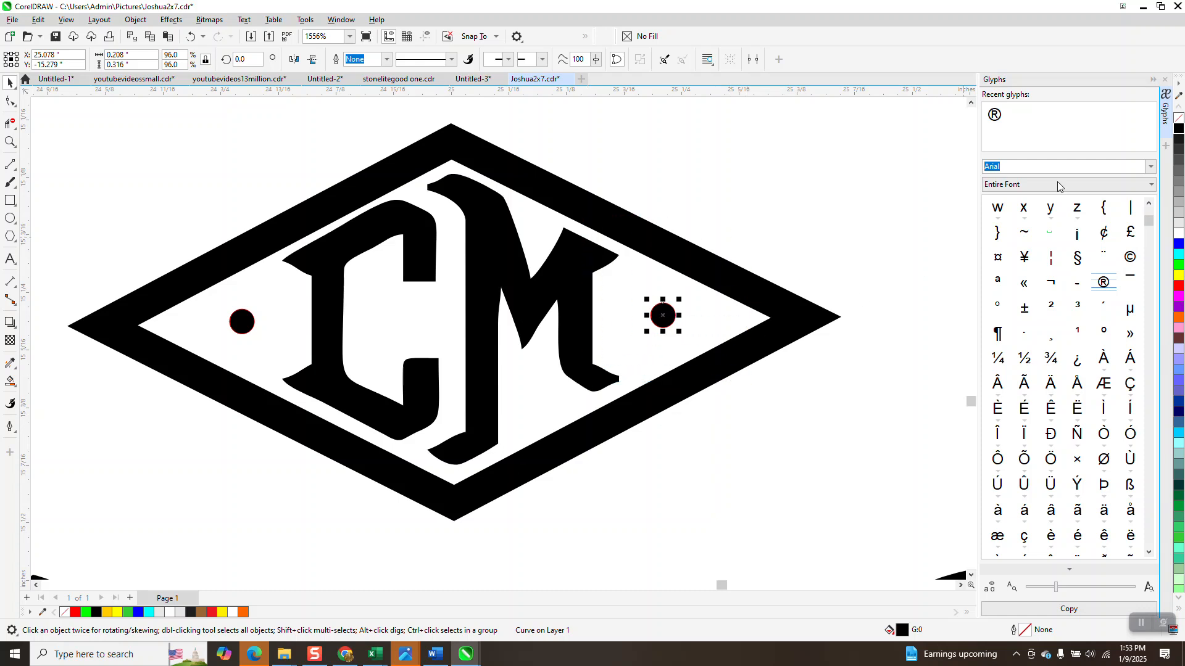
right_click(1179, 120)
drag(158, 238, 327, 352)
right_click(1179, 120)
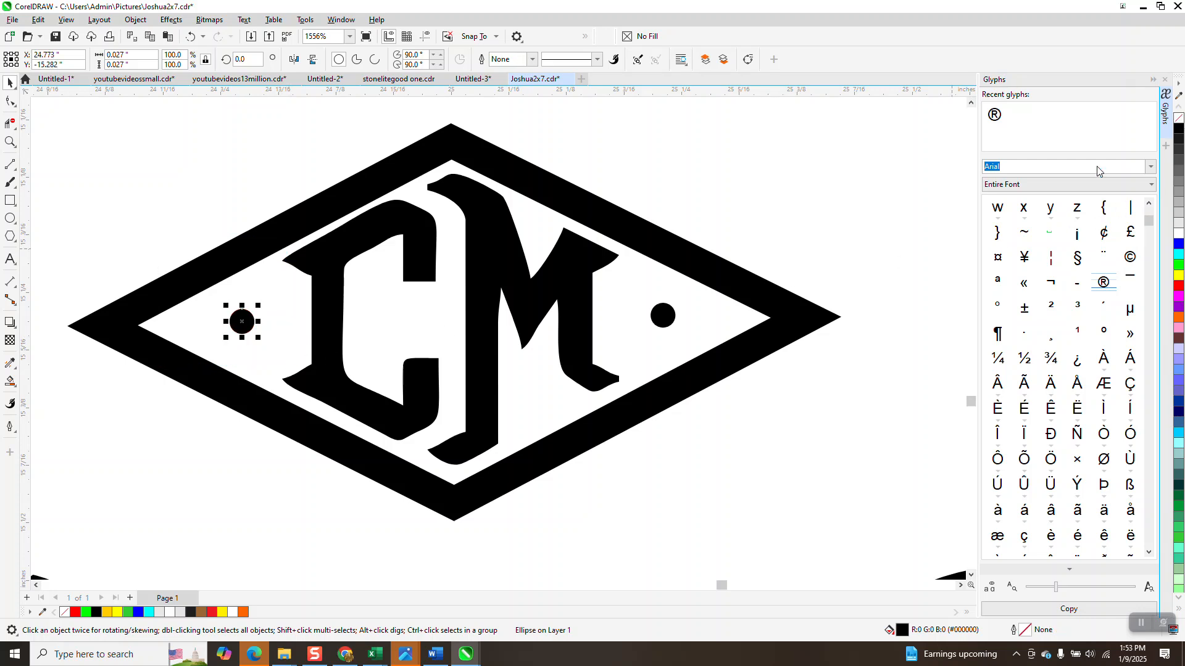
- Select the entire rebuilt logo and fill all of its objects with black
scroll(435, 463, down, 4)
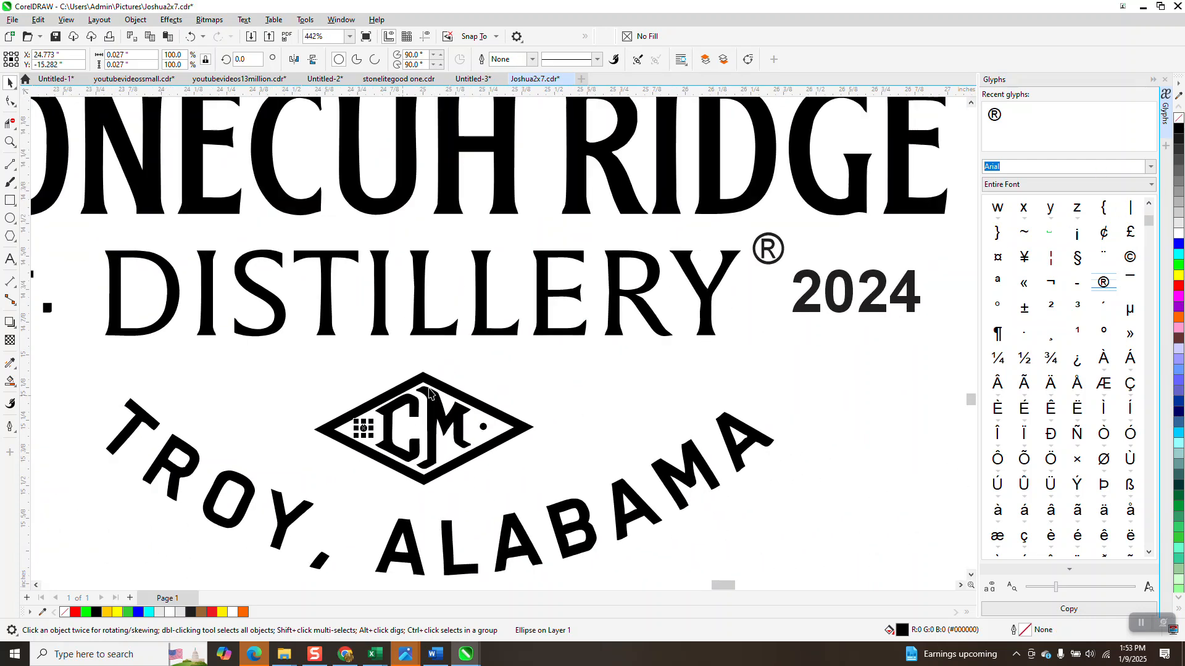
click(507, 333)
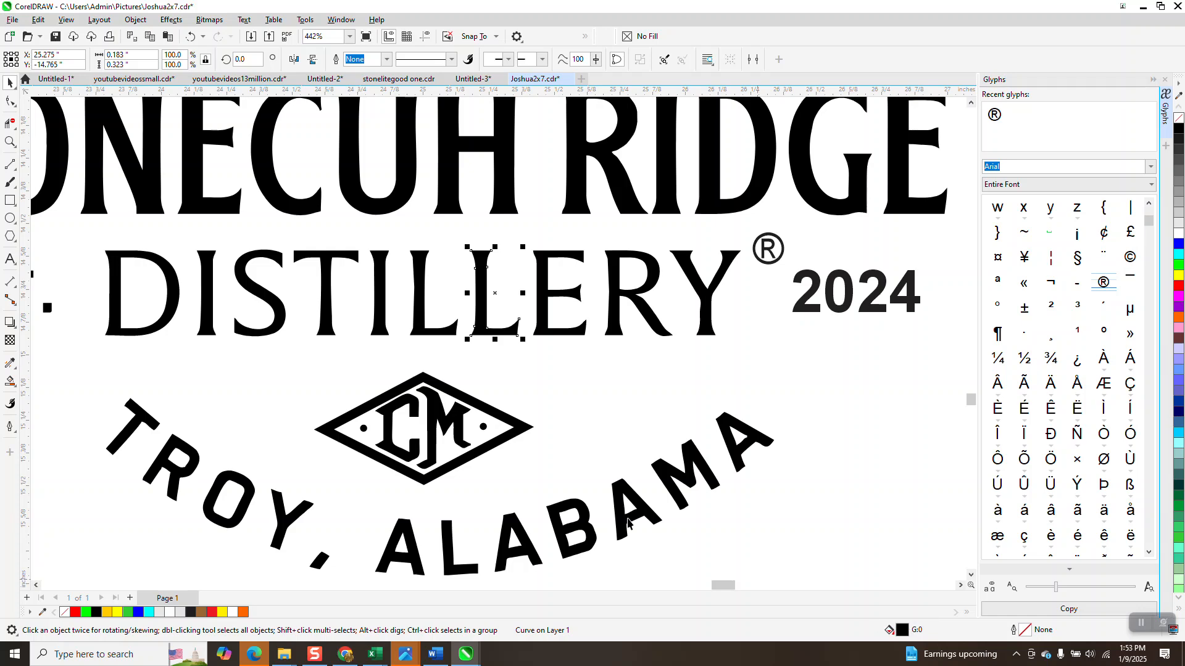
click(527, 435)
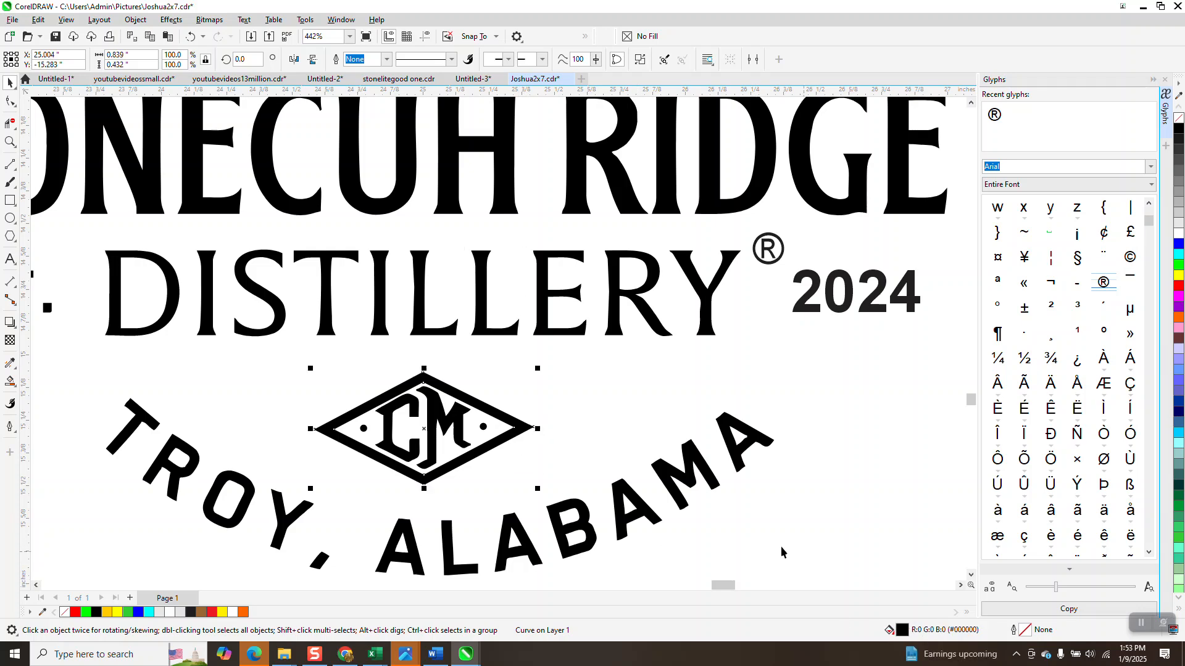
scroll(527, 501, down, 1)
scroll(526, 501, down, 3)
scroll(407, 358, left, 2)
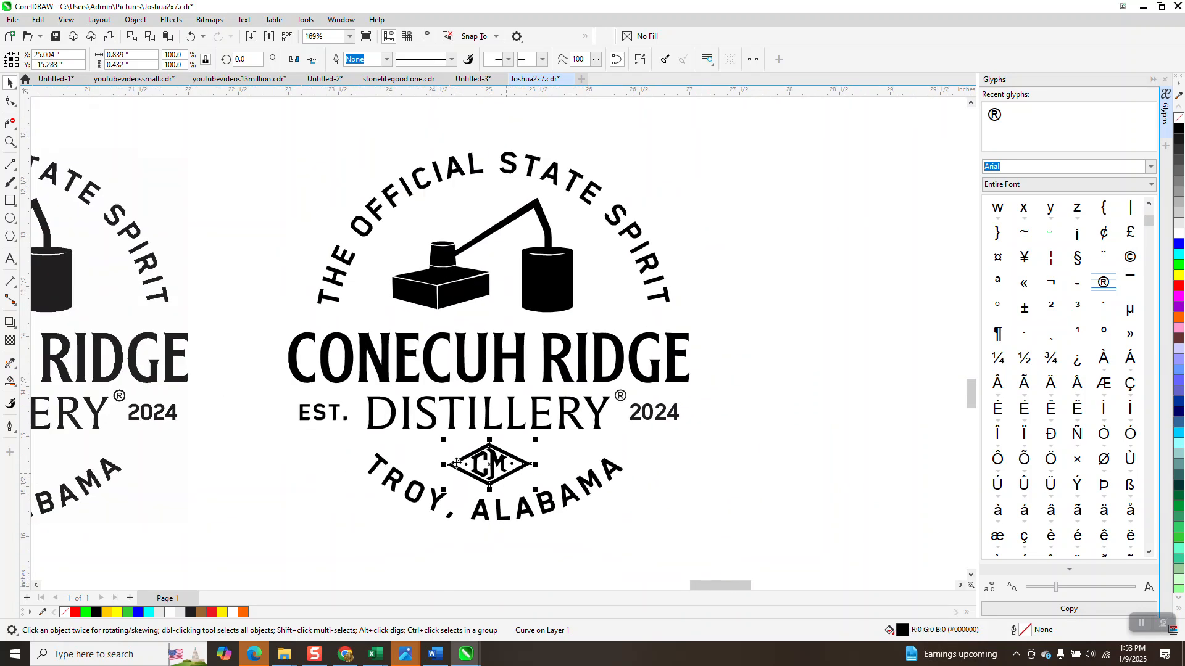
drag(248, 154, 722, 521)
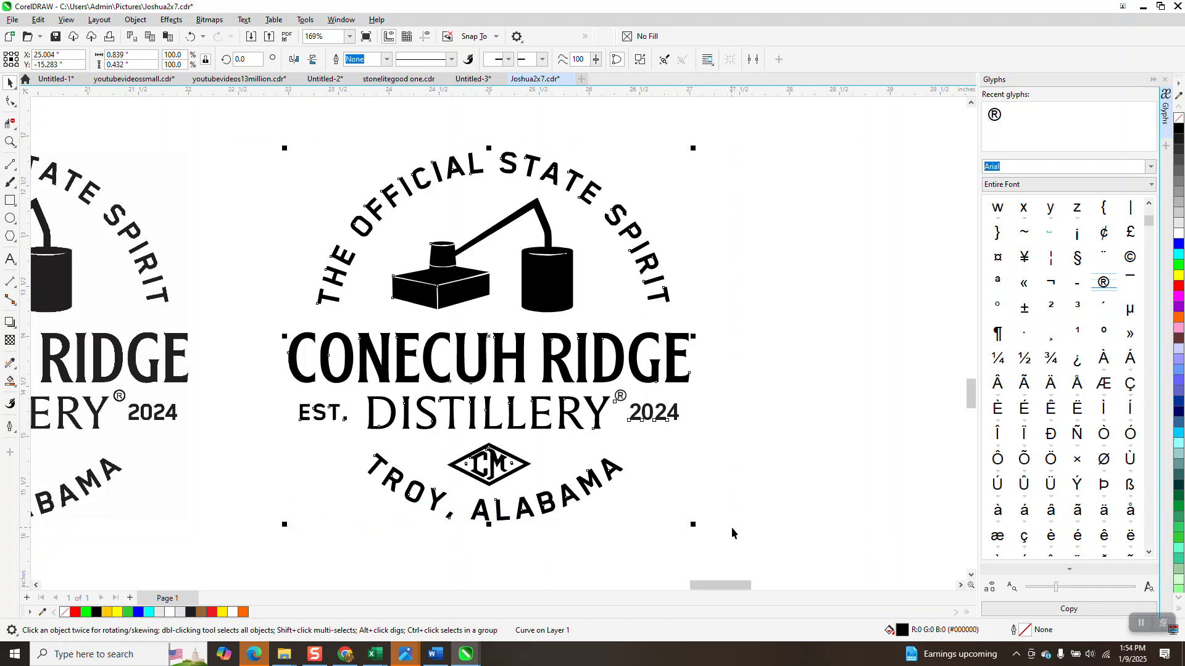
click(1179, 133)
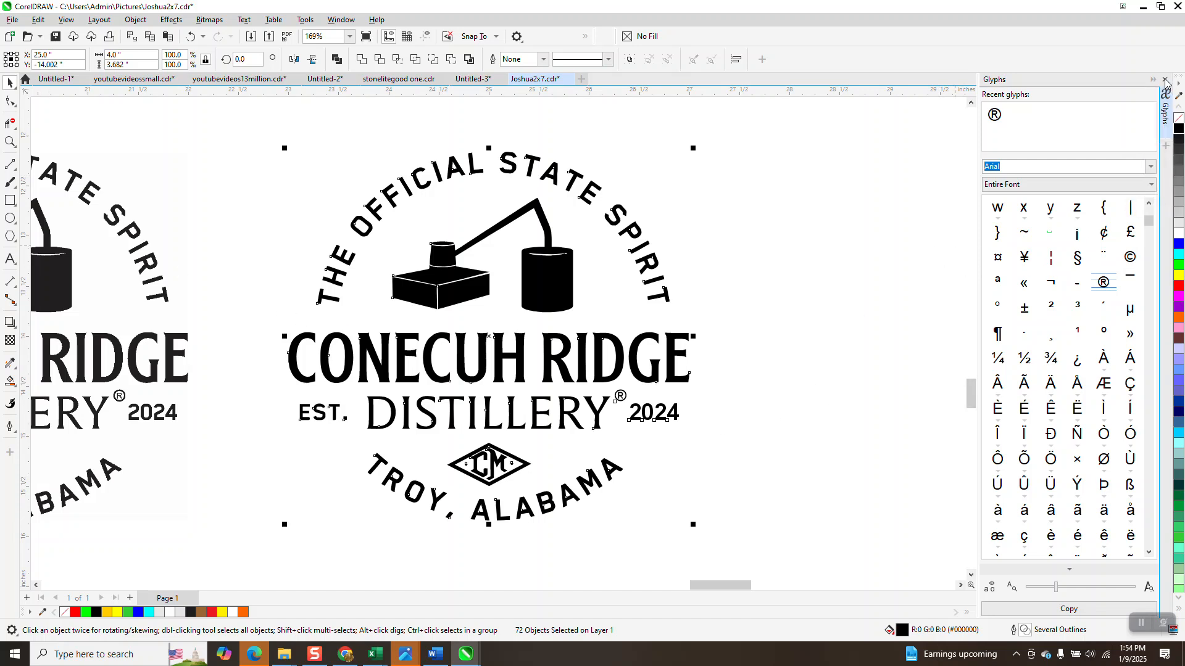
- Close the Glyphs docker and inspect the box of the still drawing up close
click(1168, 99)
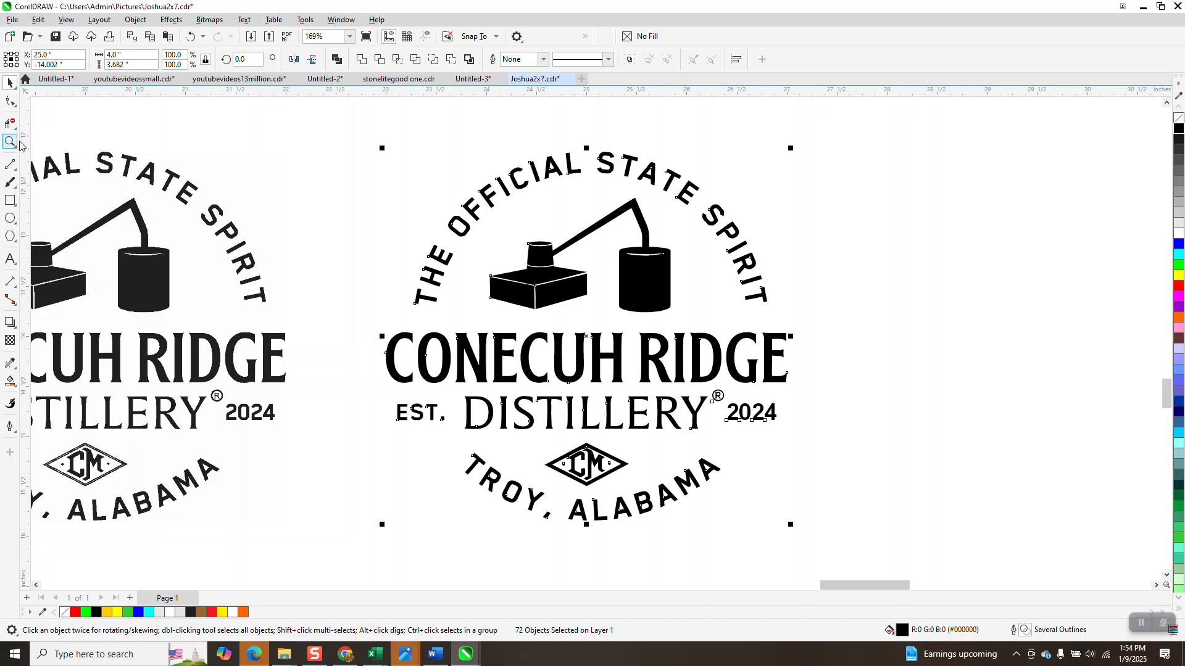
click(12, 141)
click(549, 285)
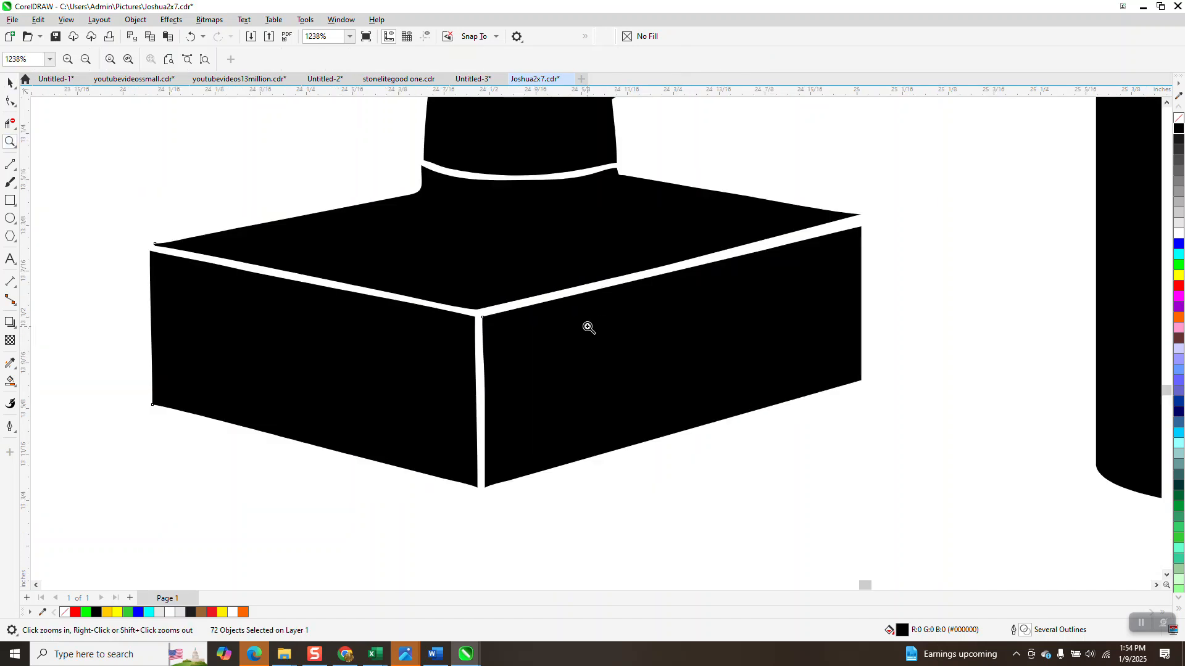
scroll(587, 327, down, 5)
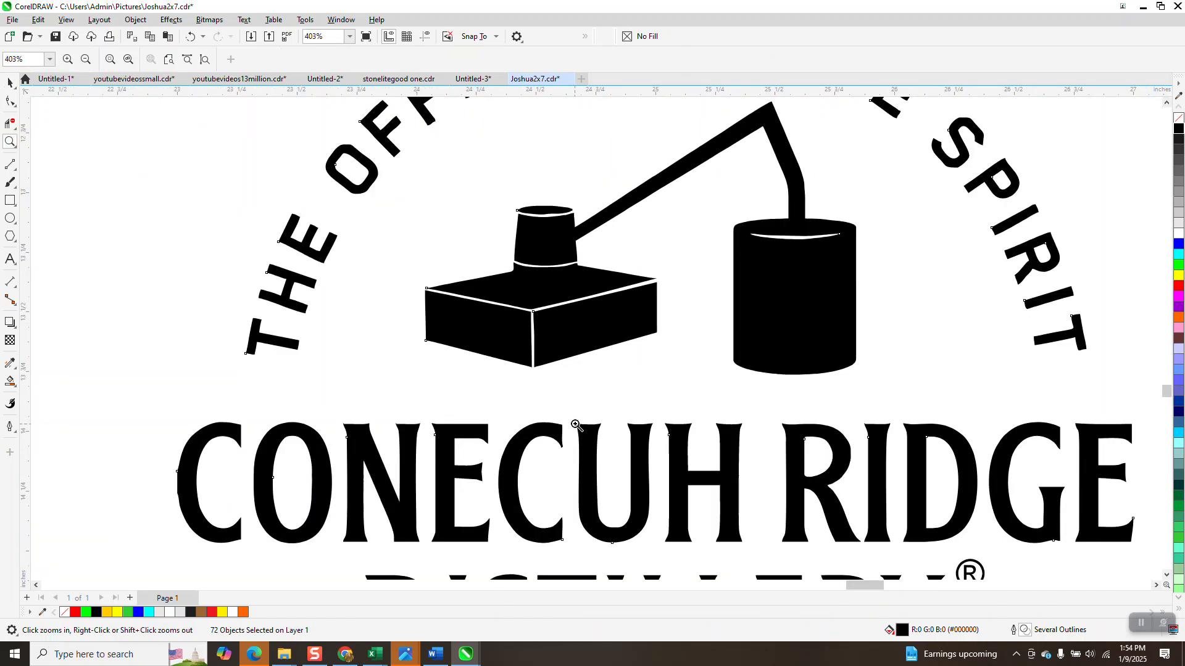
- Group all objects of the rebuilt black logo into a single group
drag(578, 427, 606, 450)
scroll(546, 384, down, 3)
scroll(527, 346, down, 10)
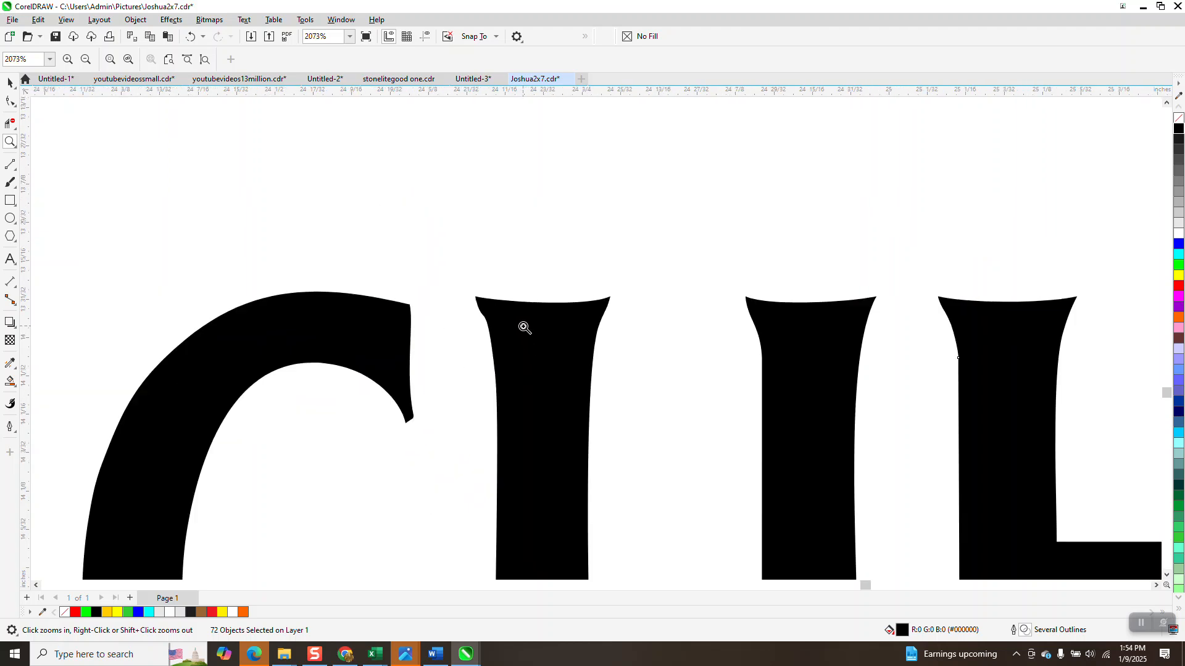
scroll(506, 378, down, 5)
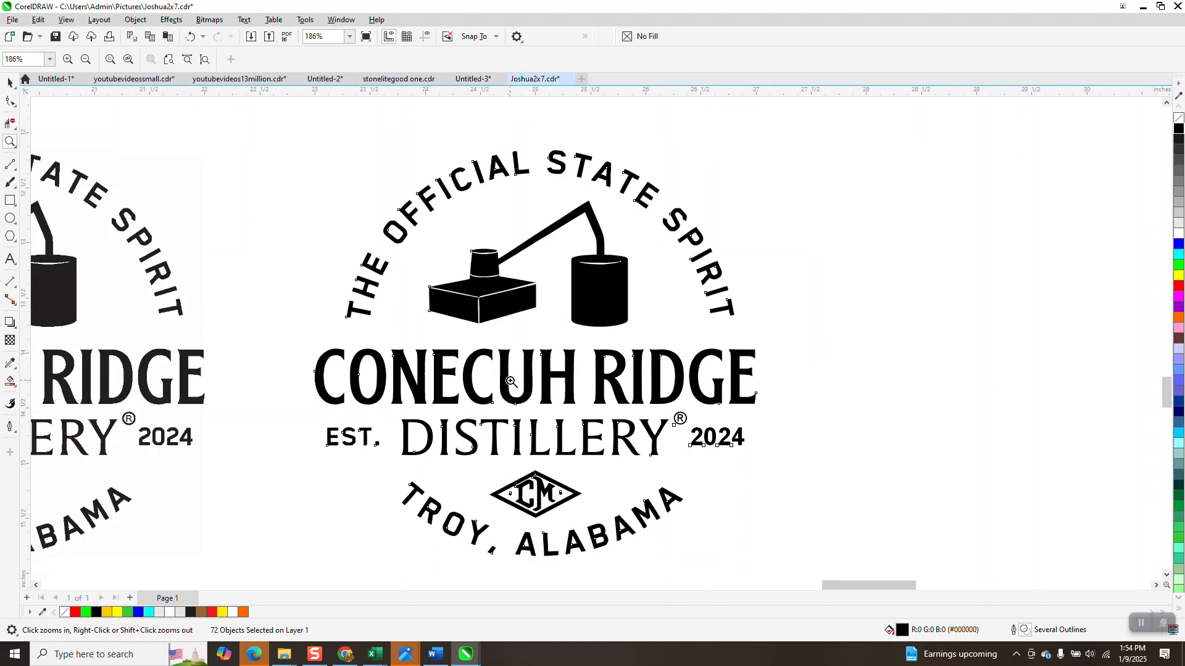
click(10, 83)
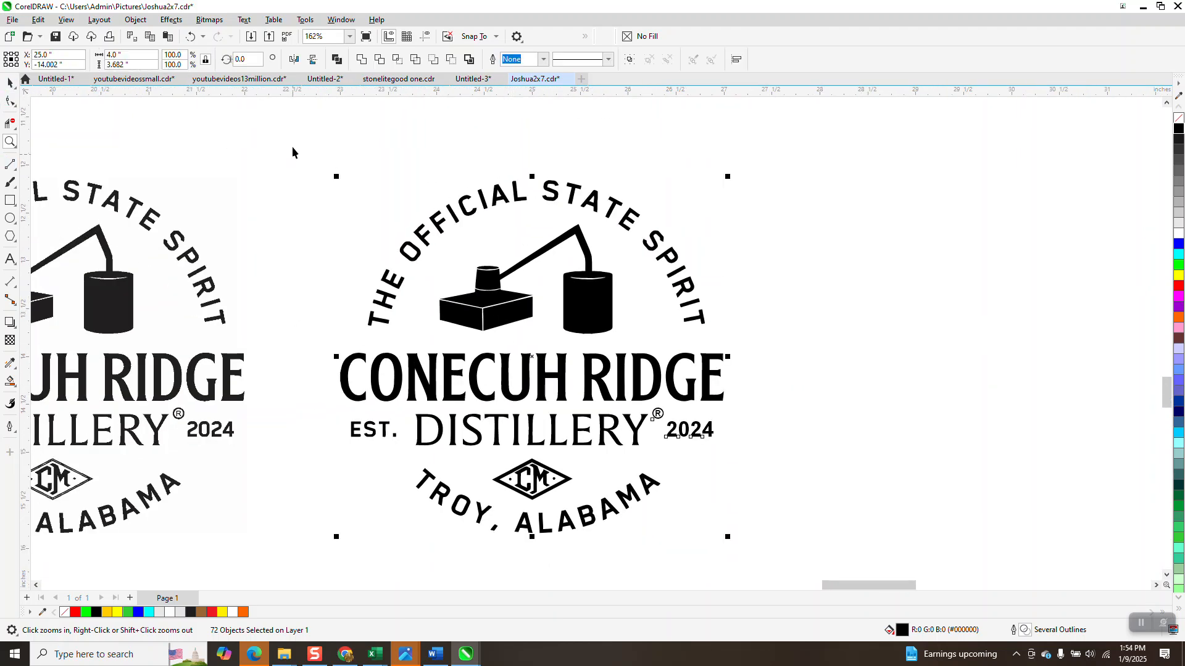
drag(287, 153, 809, 561)
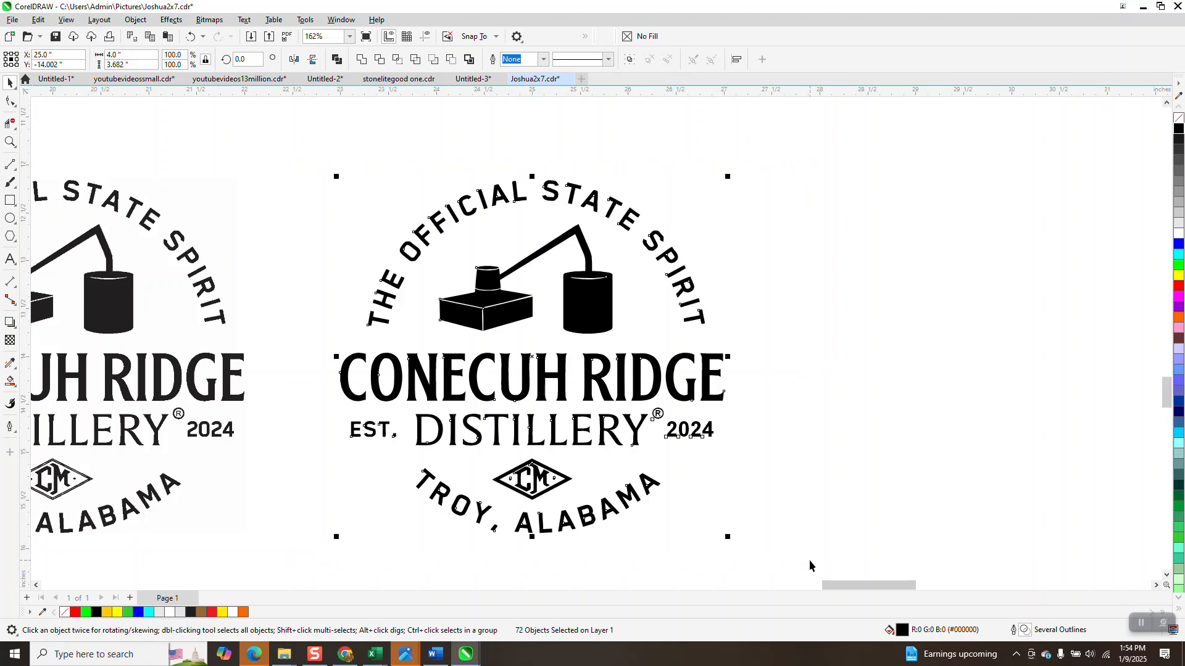
key(ctrl+g)
scroll(727, 568, down, 3)
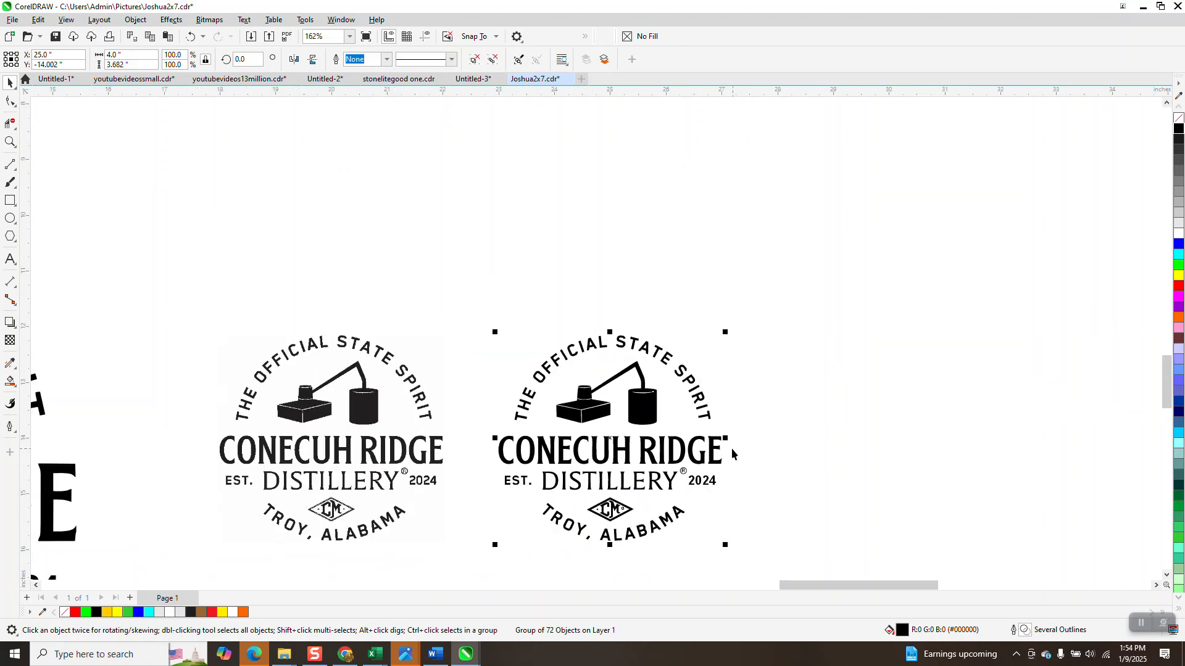
- Check the grey source logo up close and delete it, keeping only the rebuilt black logo beside it
scroll(709, 456, down, 3)
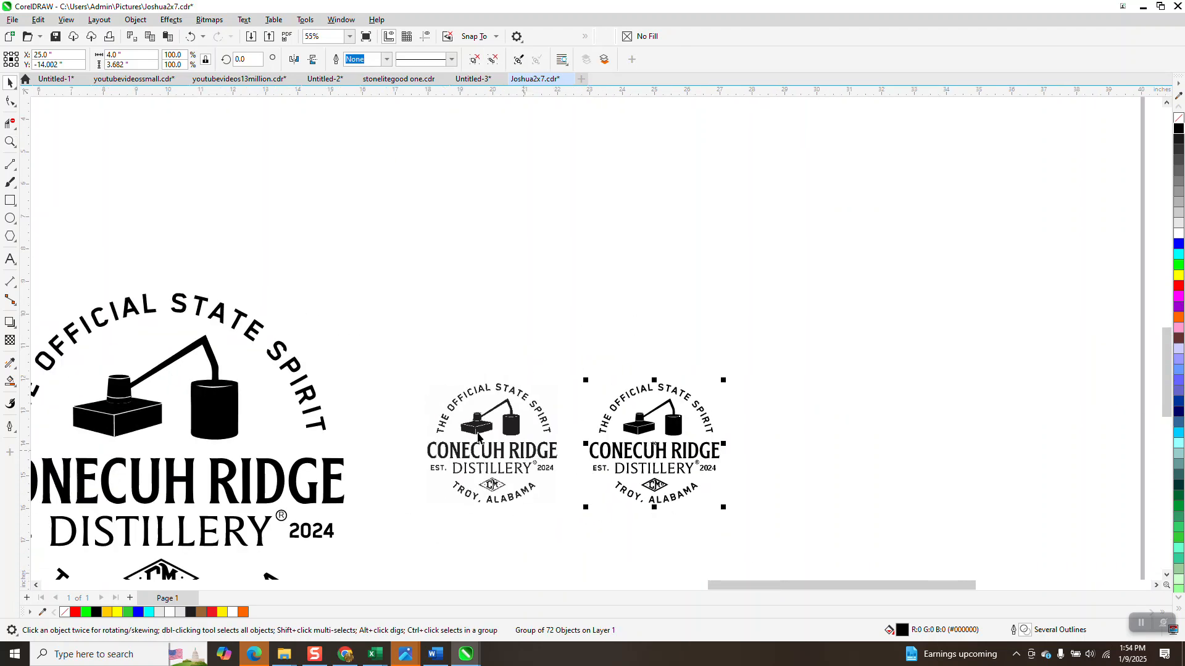
click(10, 142)
drag(398, 363, 574, 517)
drag(492, 284, 658, 338)
scroll(632, 336, down, 2)
scroll(509, 324, down, 4)
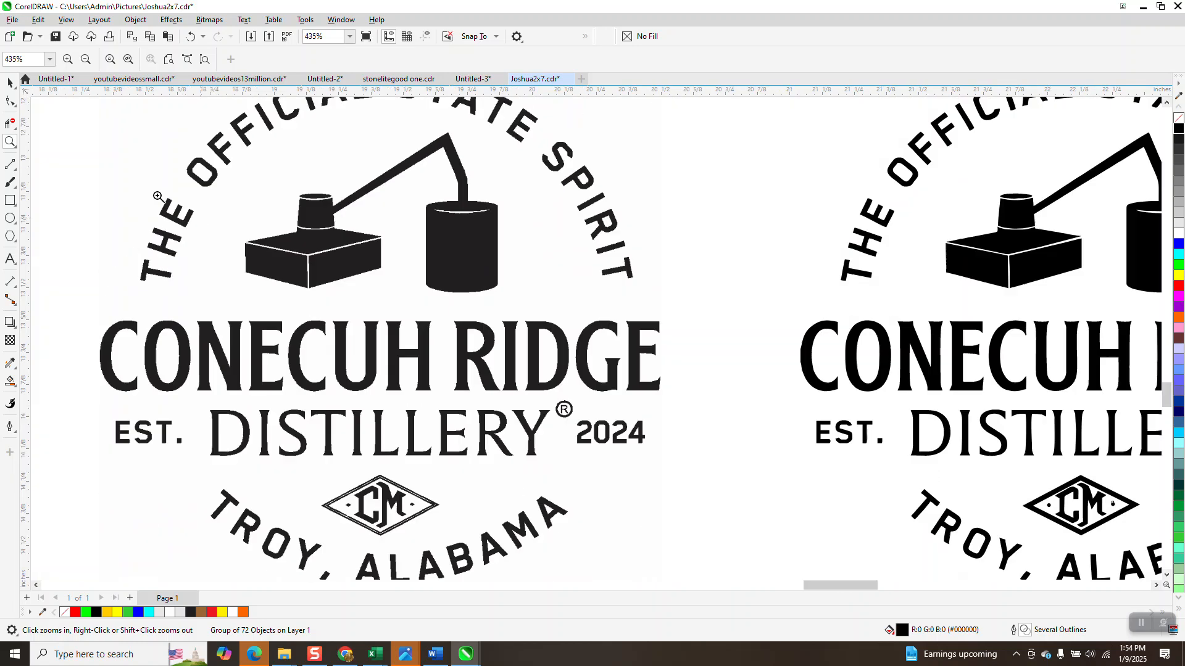
click(10, 82)
scroll(315, 235, down, 5)
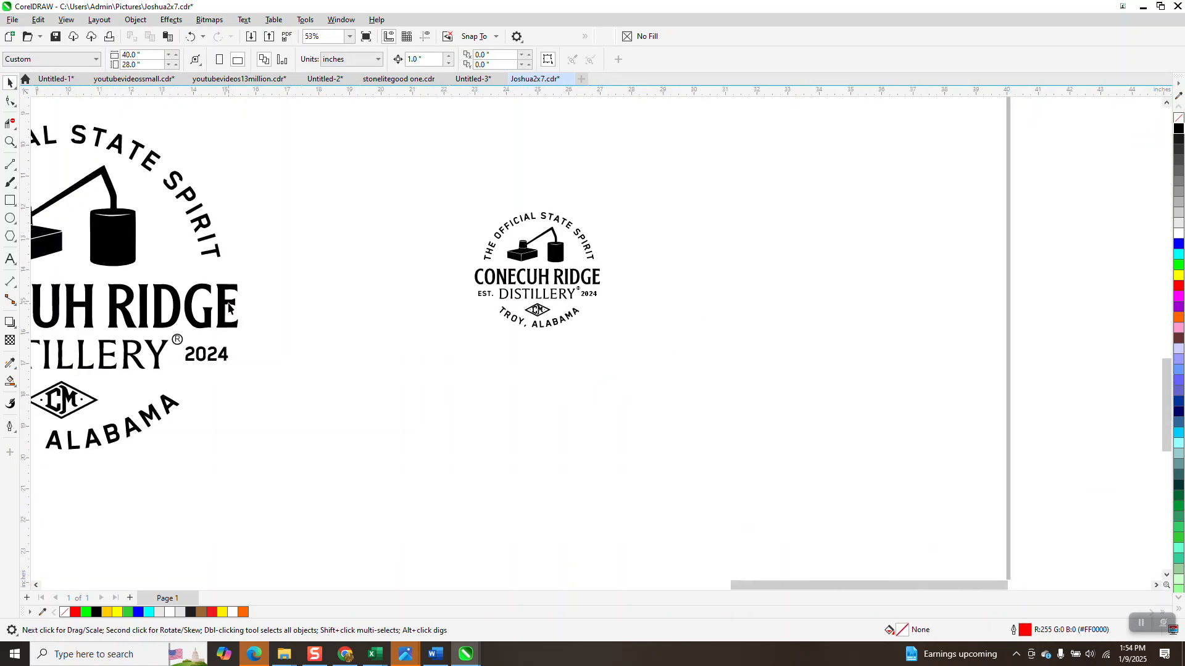
- Enlarge the grouped rebuilt logo proportionally until slightly bigger than the other large logo, and place it right next to that one
drag(711, 344, 711, 343)
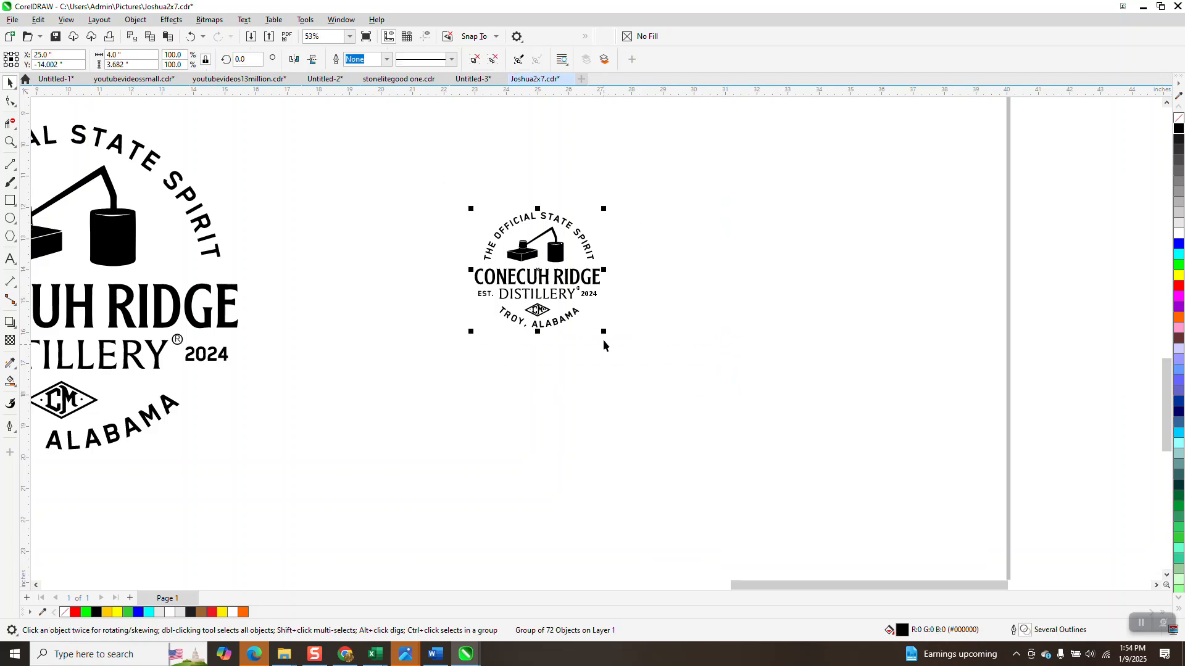
drag(604, 332, 925, 581)
drag(741, 419, 515, 306)
drag(744, 331, 744, 331)
click(117, 256)
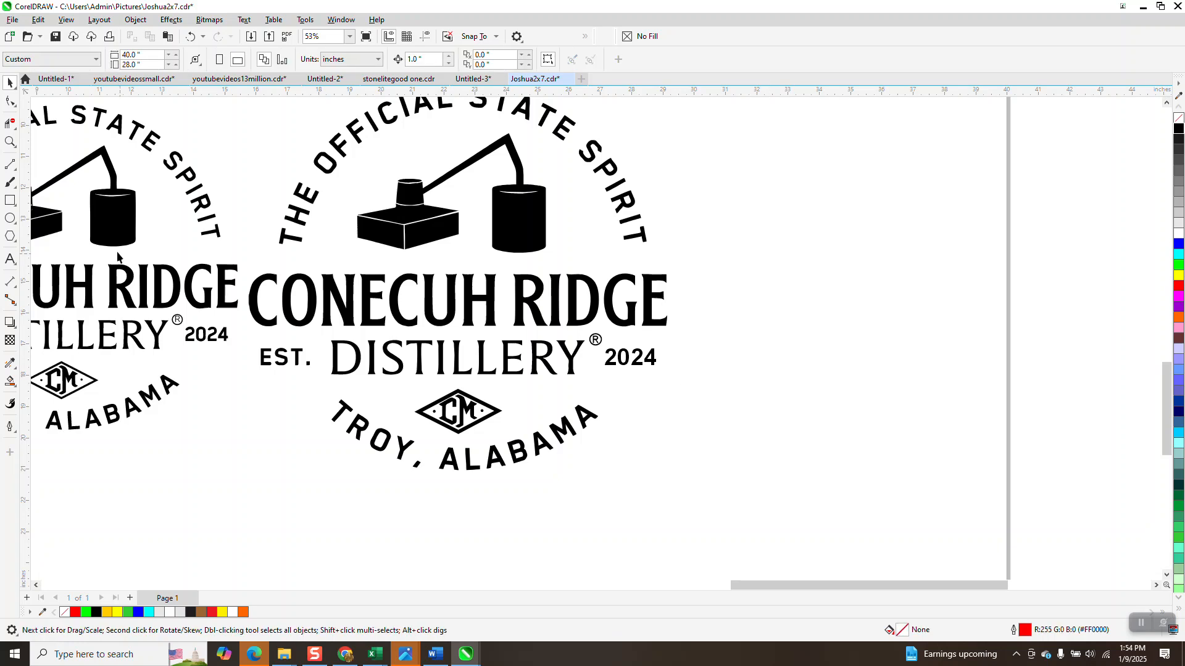
- Compare the registered trademark symbol beside DISTILLERY in the older large logo with the one in the enlarged rebuilt logo
click(10, 141)
drag(577, 332, 660, 366)
scroll(671, 368, down, 6)
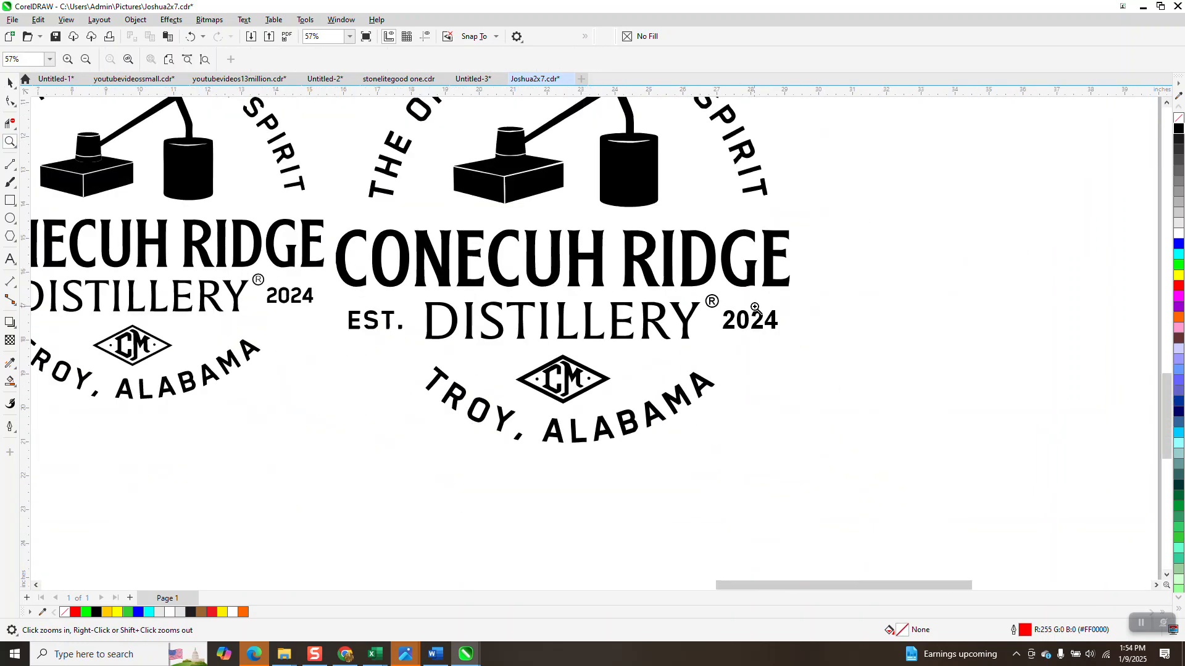
drag(307, 301, 214, 313)
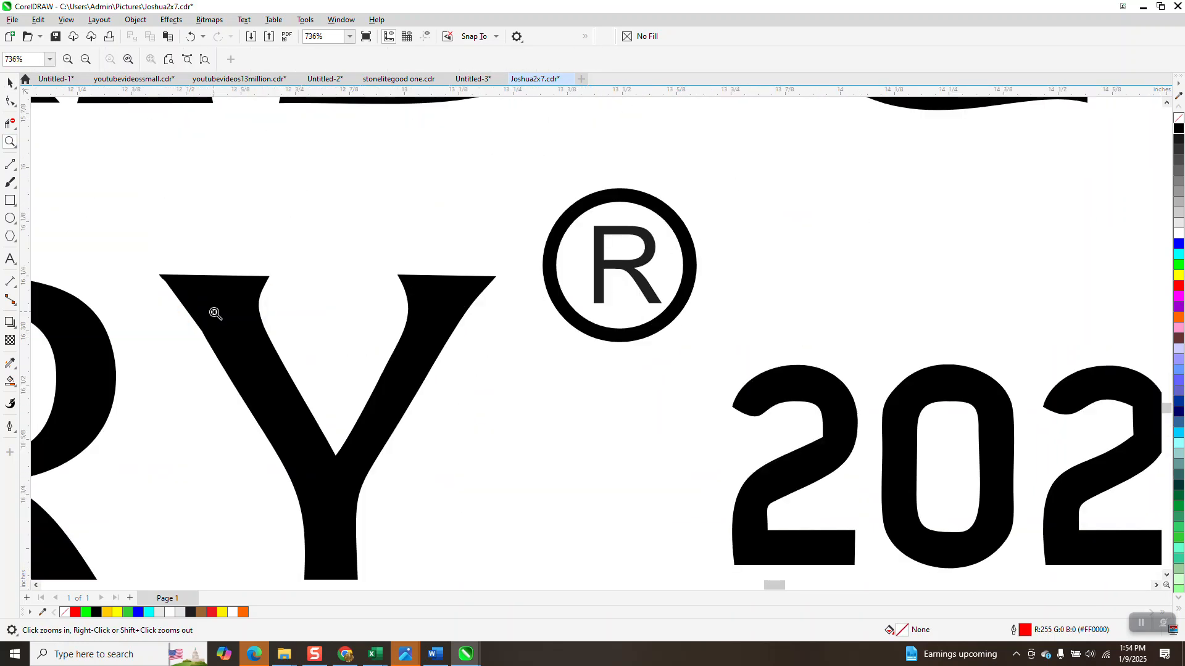
scroll(216, 313, down, 4)
scroll(241, 332, down, 1)
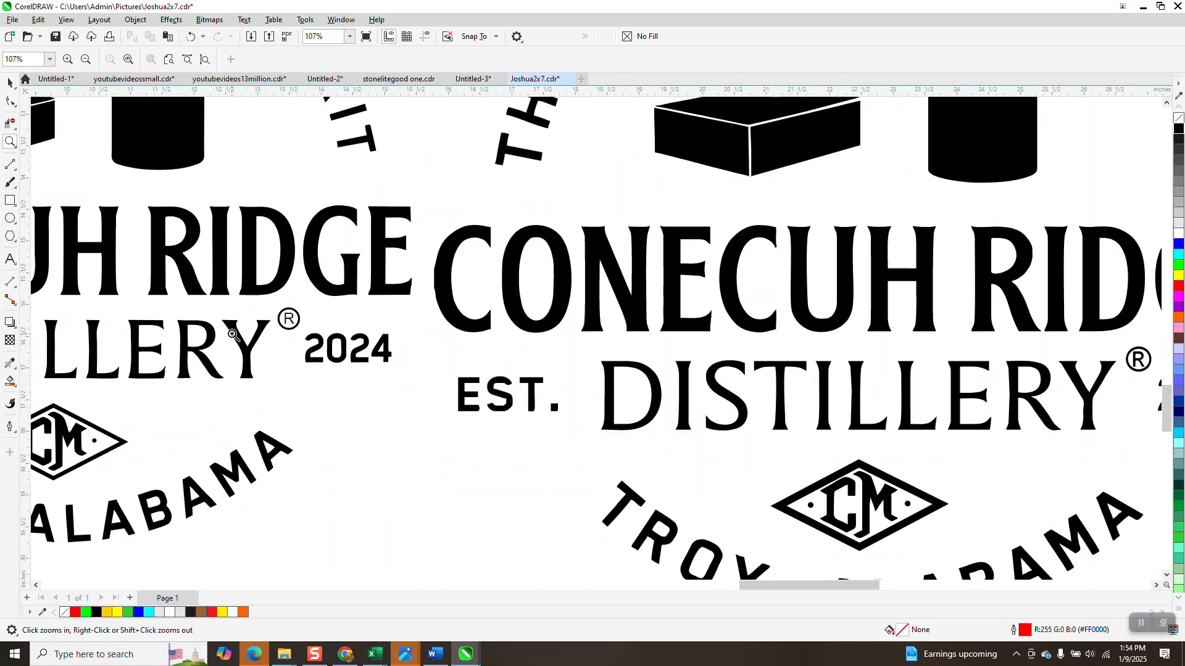
scroll(233, 335, down, 2)
drag(711, 331, 738, 343)
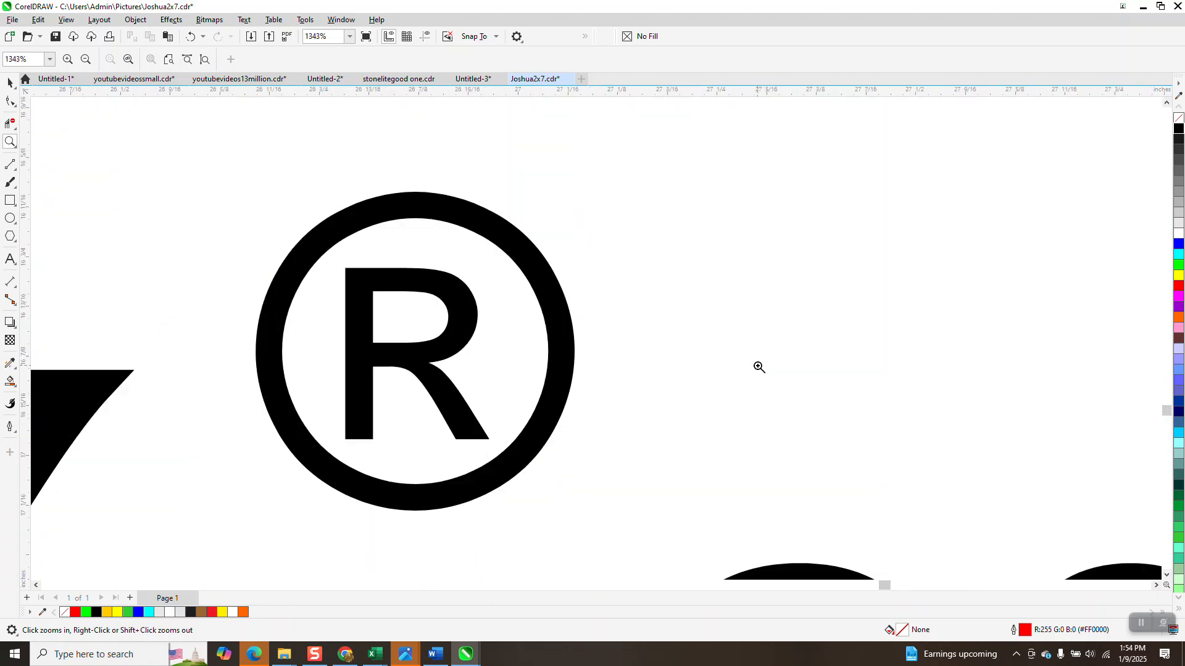
scroll(586, 367, down, 2)
scroll(612, 359, down, 5)
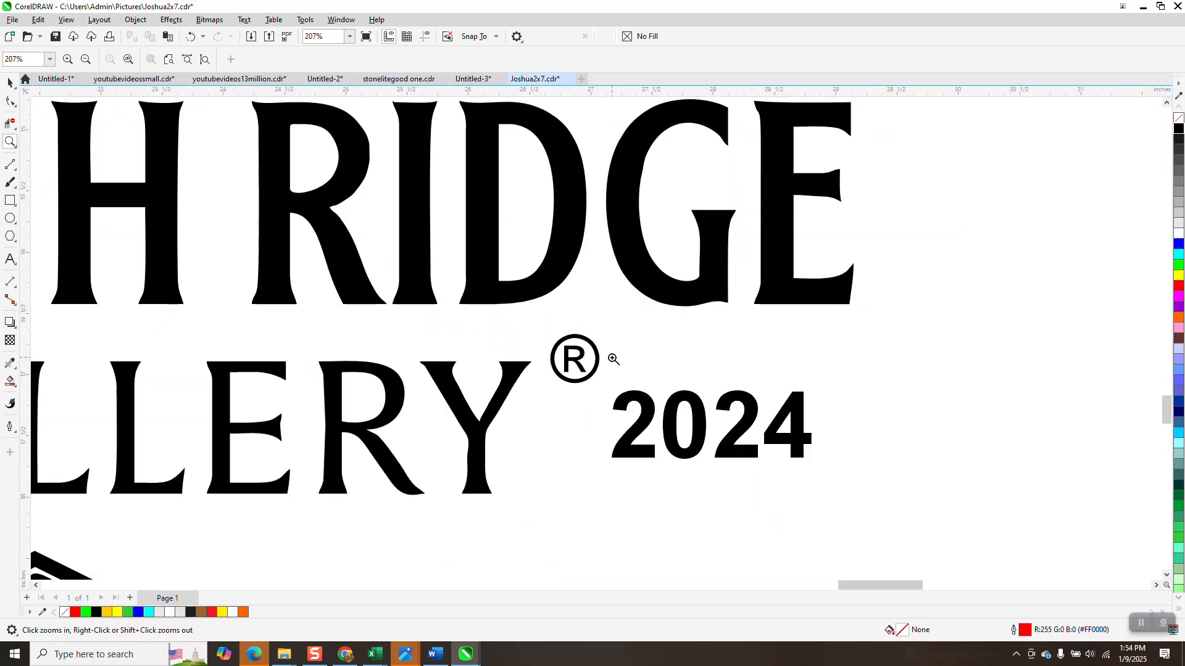
- Examine the registered symbol and the 2024 lettering of the rebuilt logo again, and view both full logos side by side
drag(152, 319, 91, 363)
scroll(91, 363, down, 5)
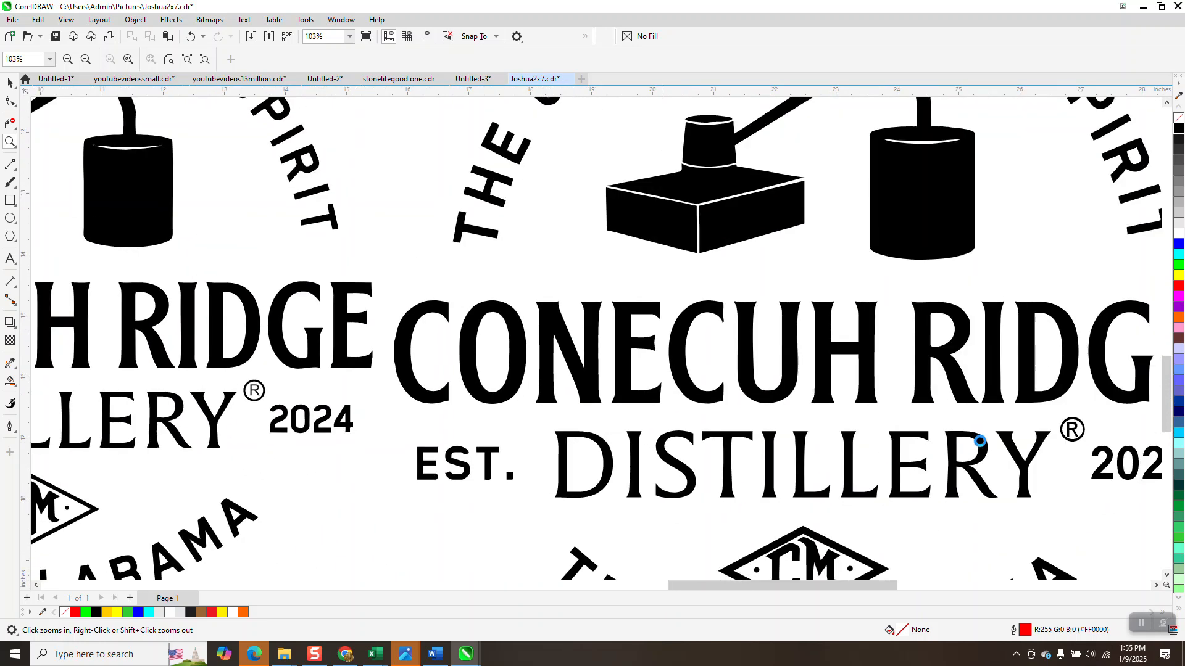
scroll(972, 444, down, 1)
drag(1009, 420, 1085, 464)
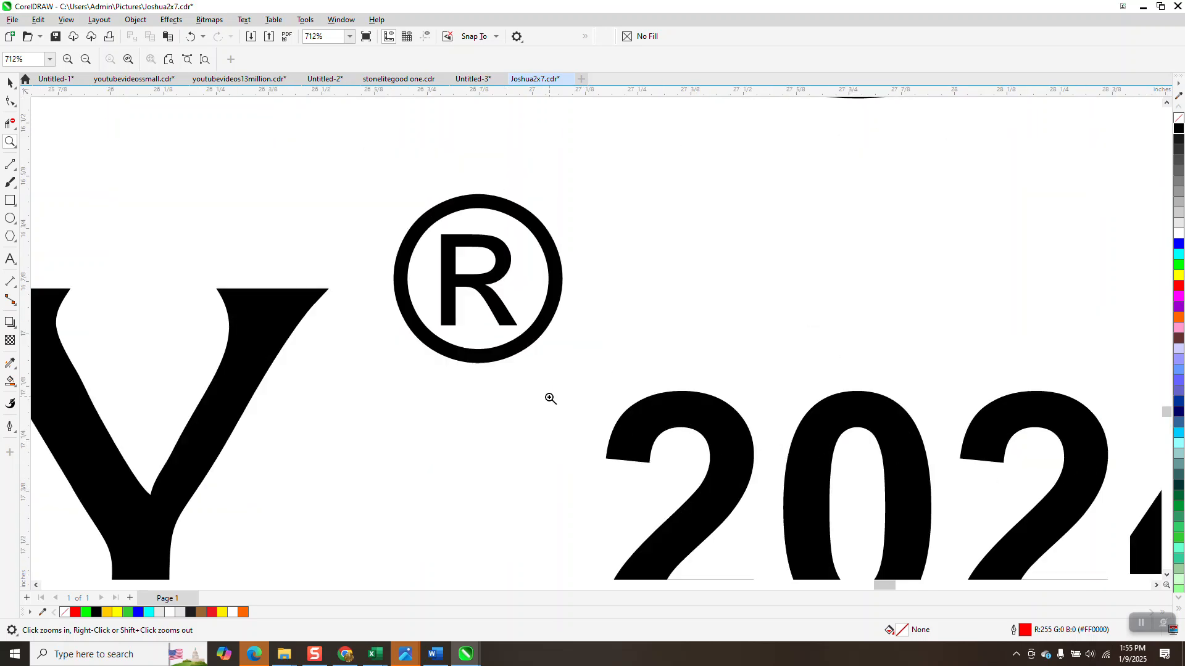
scroll(552, 399, down, 5)
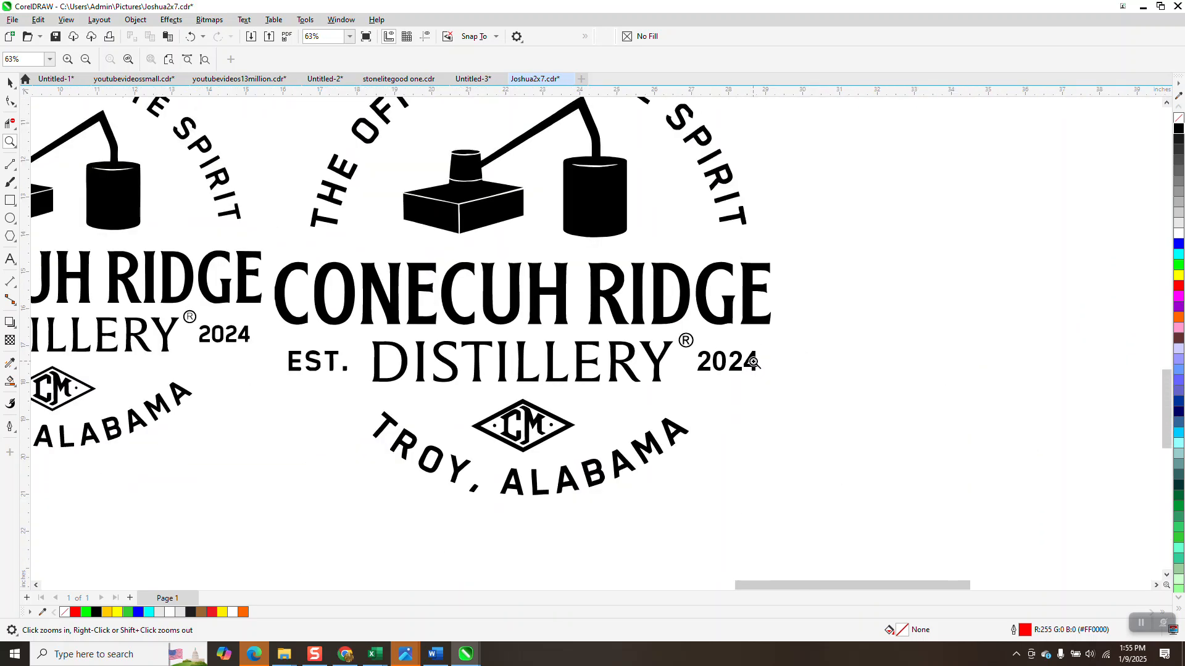
scroll(752, 362, down, 2)
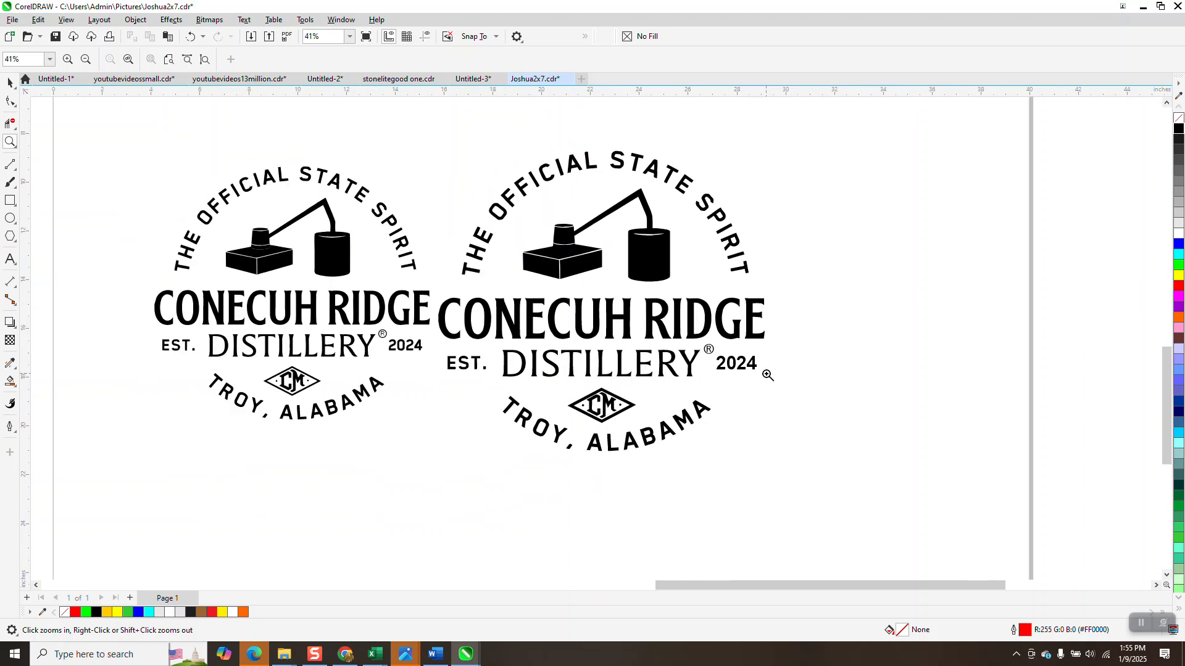